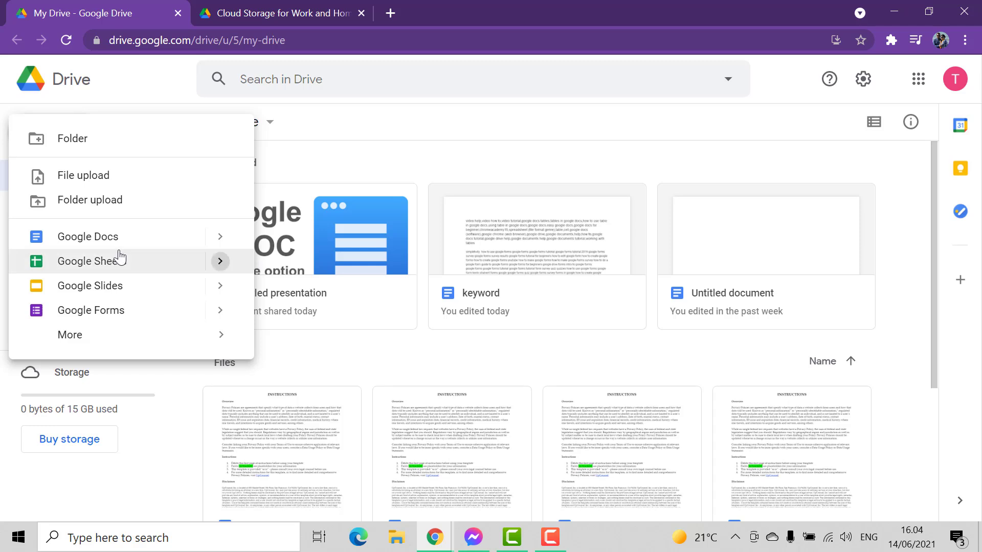
- Start a new Google Form from a template so that the Forms template gallery opens
{"action": "mouse_move", "coordinate": [119, 258]}
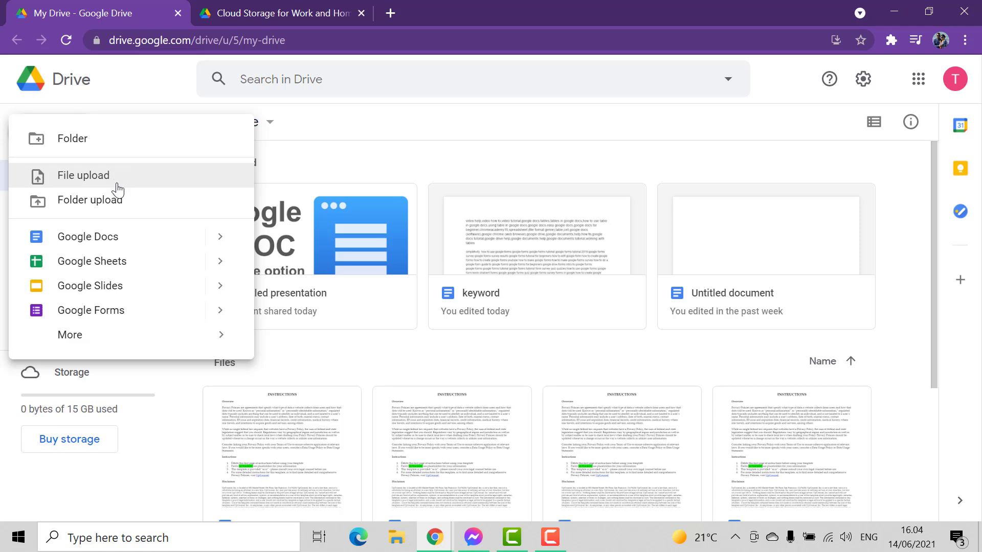
{"action": "left_click", "coordinate": [373, 131]}
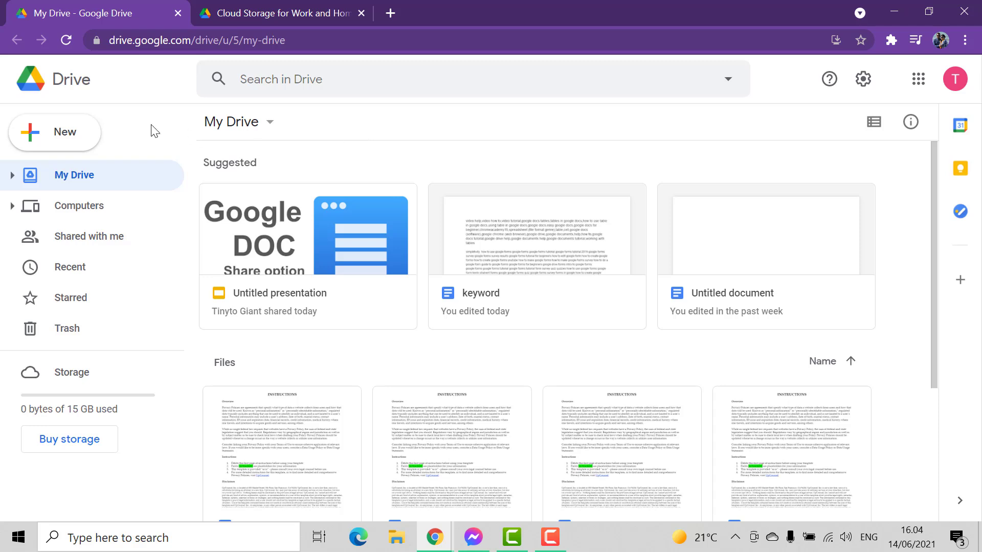
{"action": "left_click", "coordinate": [73, 134]}
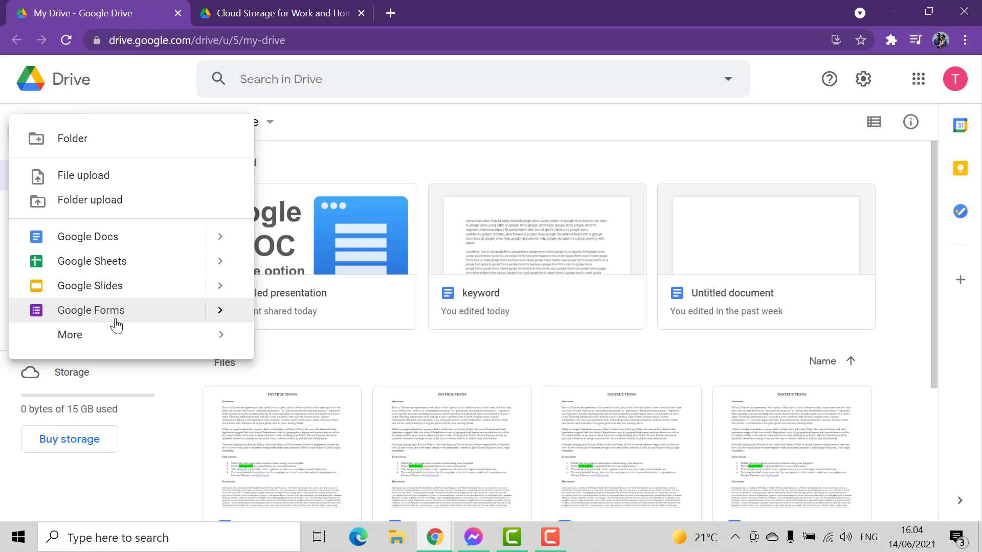
{"action": "mouse_move", "coordinate": [217, 322]}
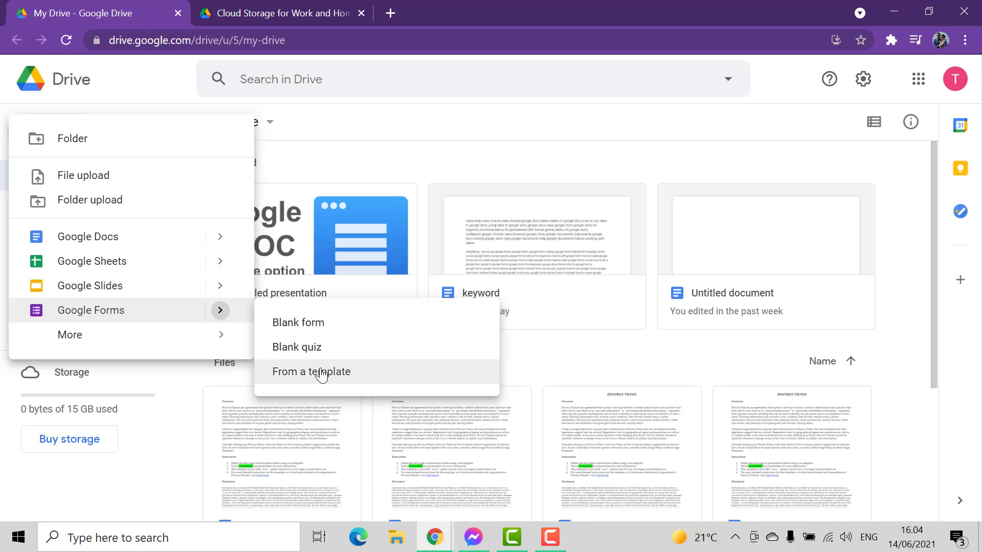
{"action": "left_click", "coordinate": [363, 380]}
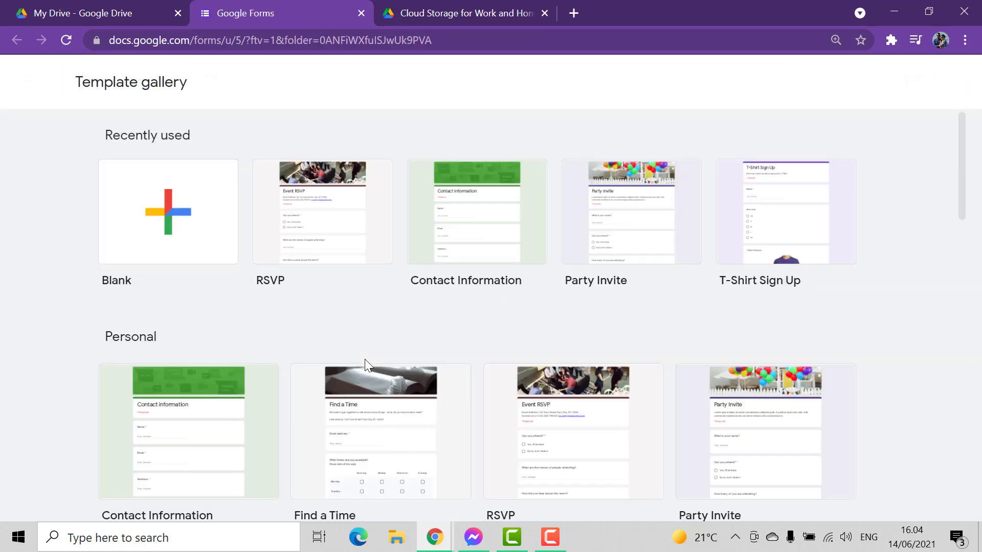
- Look through the template gallery and create a form from the Job Application template in the Work category
{"action": "scroll", "coordinate": [440, 377], "scroll_direction": "down", "scroll_amount": 7}
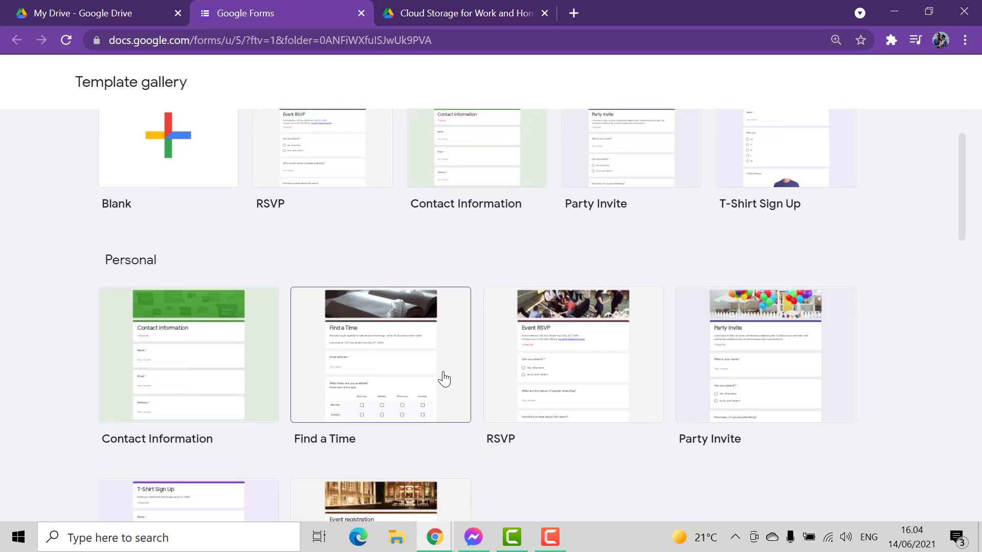
{"action": "scroll", "coordinate": [447, 370], "scroll_direction": "down", "scroll_amount": 4}
{"action": "scroll", "coordinate": [447, 370], "scroll_direction": "up", "scroll_amount": 10}
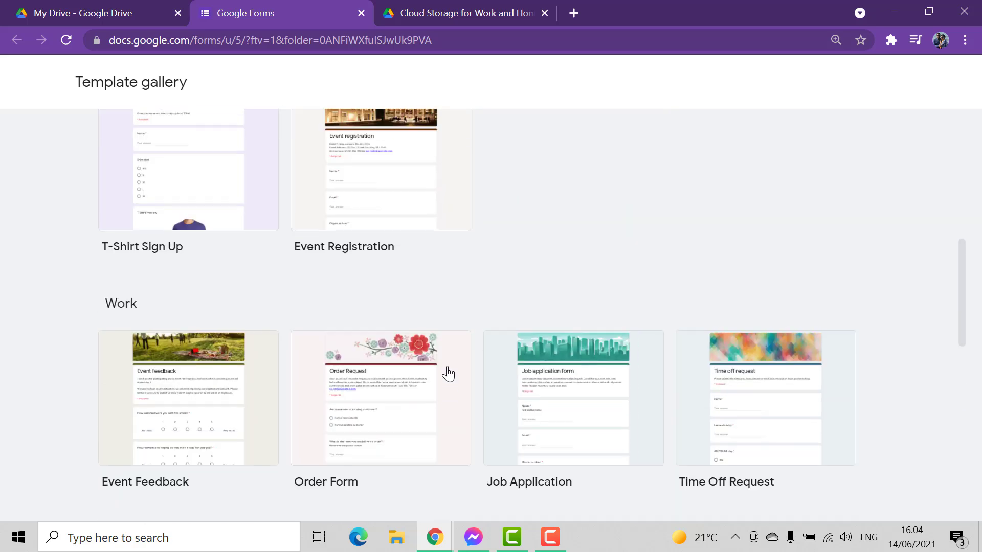
{"action": "scroll", "coordinate": [448, 374], "scroll_direction": "down", "scroll_amount": 6}
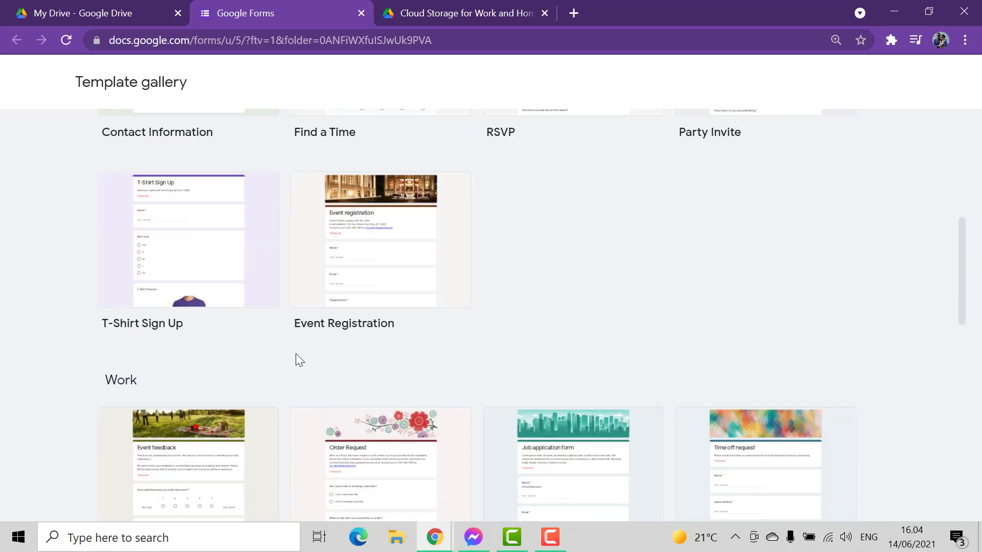
{"action": "scroll", "coordinate": [296, 353], "scroll_direction": "down", "scroll_amount": 3}
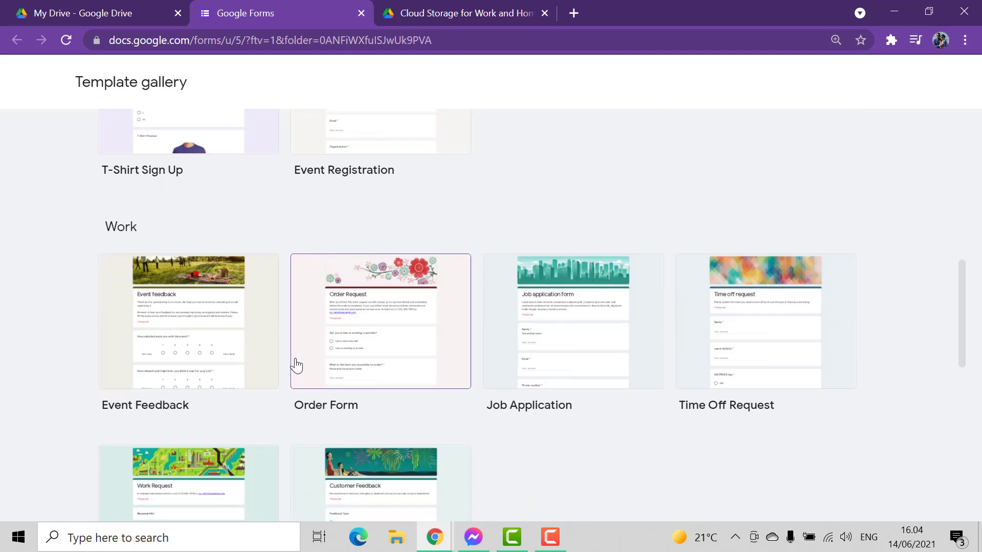
{"action": "scroll", "coordinate": [296, 366], "scroll_direction": "down", "scroll_amount": 4}
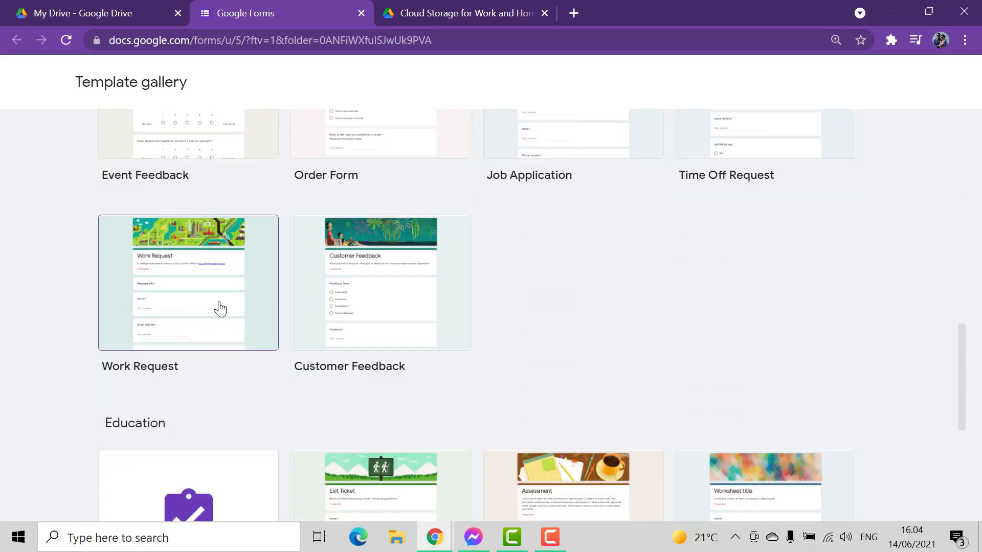
{"action": "scroll", "coordinate": [219, 309], "scroll_direction": "down", "scroll_amount": 3}
{"action": "scroll", "coordinate": [368, 386], "scroll_direction": "down", "scroll_amount": 3}
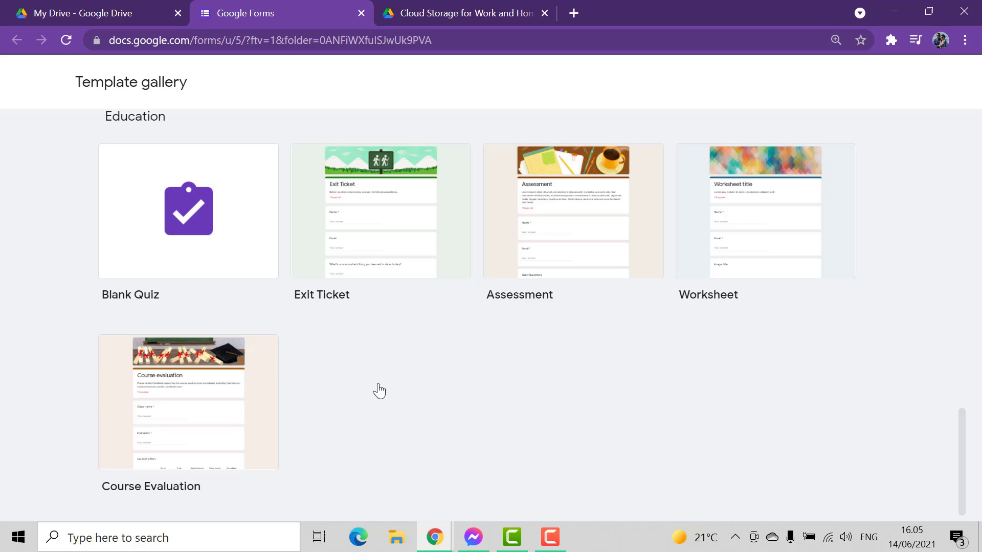
{"action": "scroll", "coordinate": [358, 387], "scroll_direction": "up", "scroll_amount": 4}
{"action": "scroll", "coordinate": [341, 386], "scroll_direction": "up", "scroll_amount": 8}
{"action": "scroll", "coordinate": [342, 386], "scroll_direction": "down", "scroll_amount": 4}
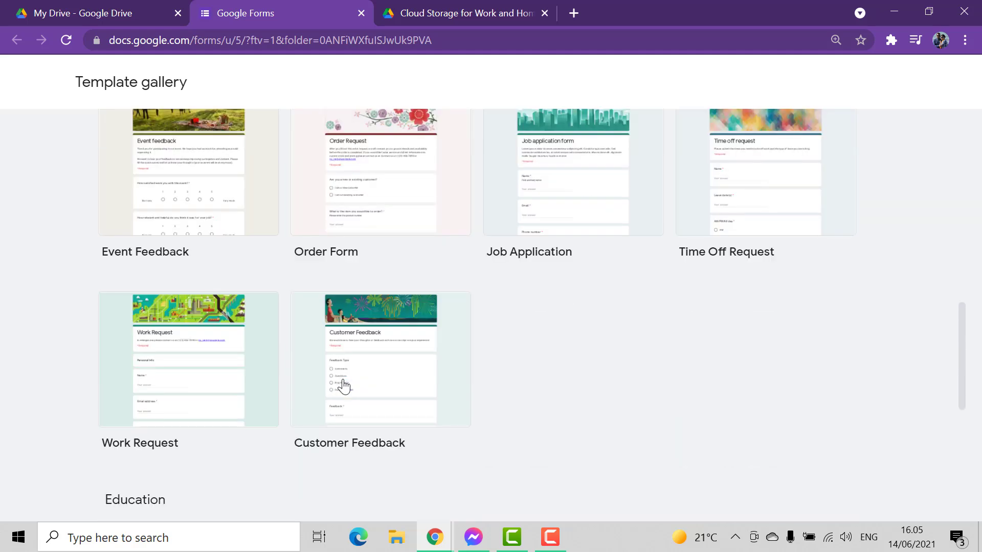
{"action": "scroll", "coordinate": [342, 386], "scroll_direction": "down", "scroll_amount": 3}
{"action": "scroll", "coordinate": [353, 388], "scroll_direction": "up", "scroll_amount": 6}
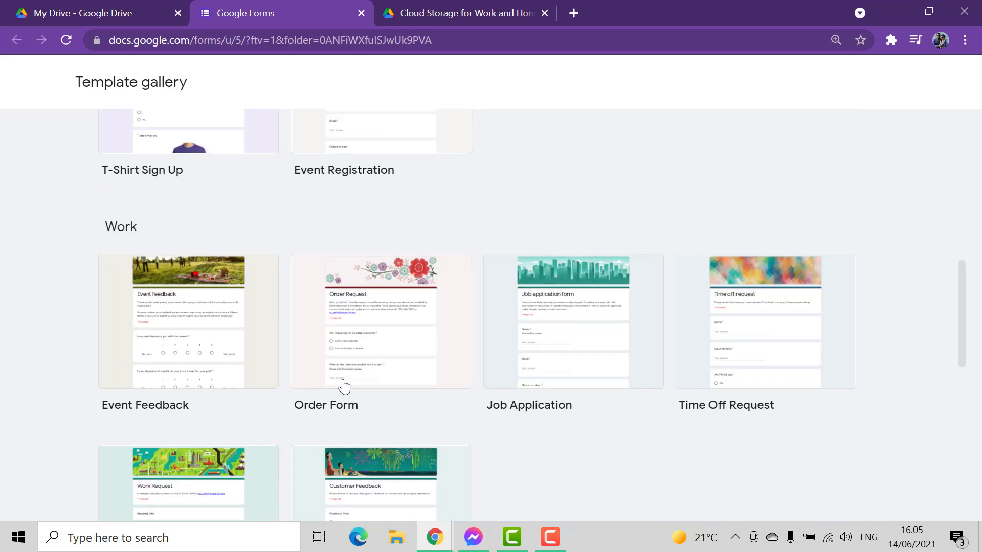
{"action": "left_click", "coordinate": [577, 340]}
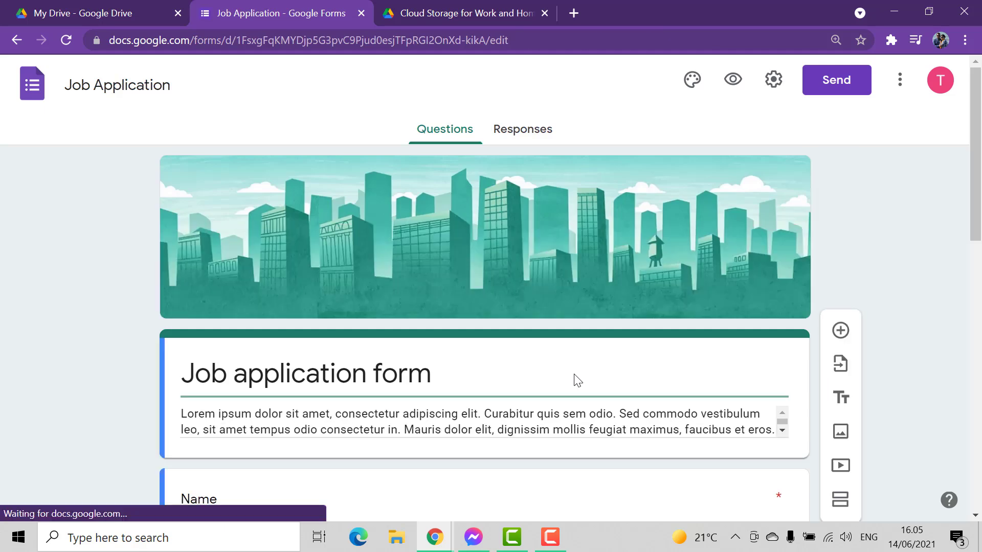
- Examine the job application form's header and its Name, Email and Phone number questions
{"action": "scroll", "coordinate": [133, 348], "scroll_direction": "down", "scroll_amount": 5}
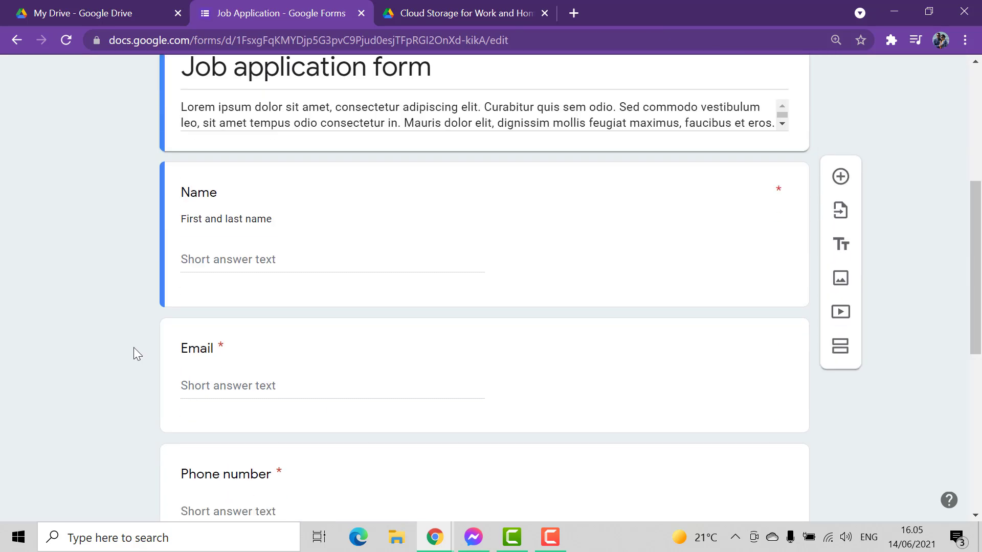
{"action": "scroll", "coordinate": [134, 348], "scroll_direction": "up", "scroll_amount": 2}
{"action": "scroll", "coordinate": [133, 348], "scroll_direction": "down", "scroll_amount": 3}
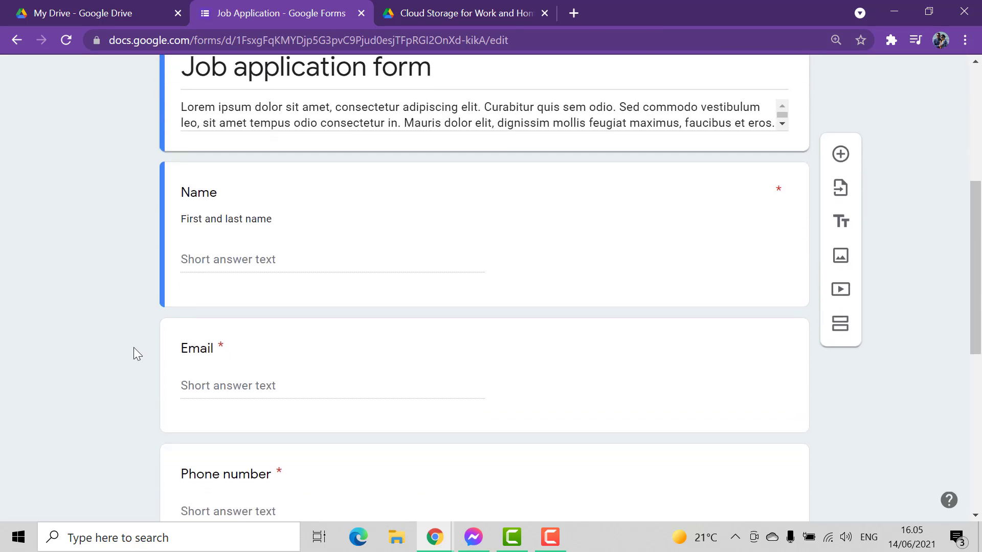
{"action": "scroll", "coordinate": [348, 324], "scroll_direction": "down", "scroll_amount": 2}
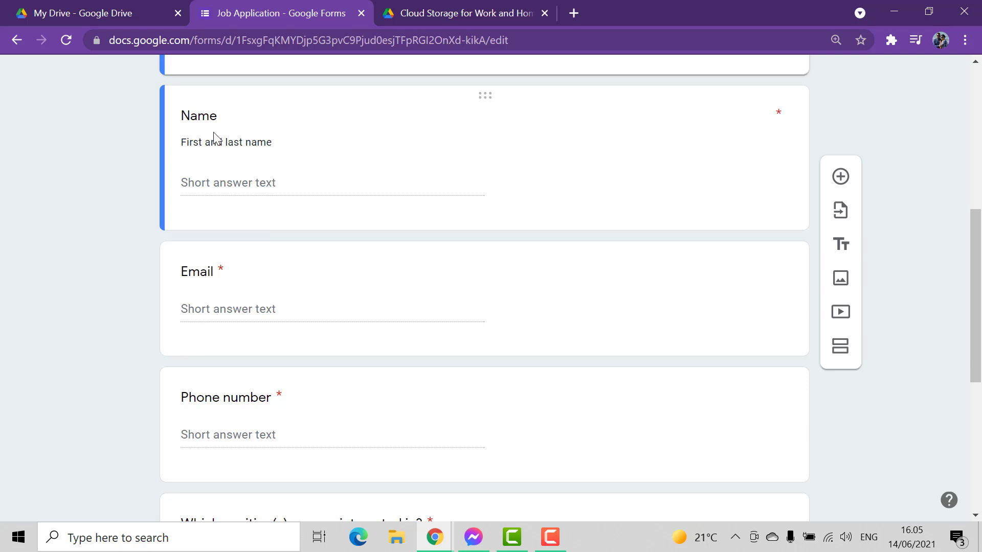
{"action": "left_click", "coordinate": [230, 142]}
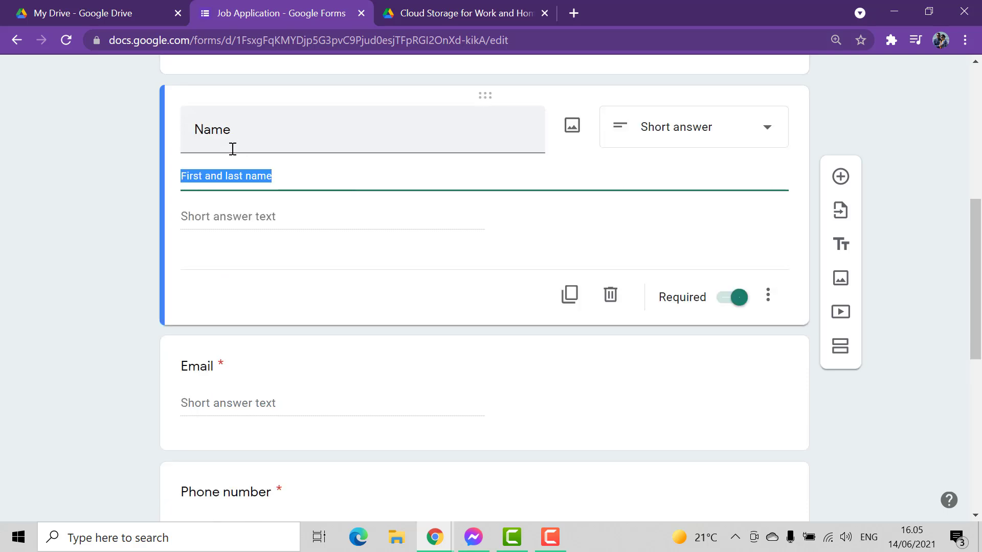
{"action": "left_click", "coordinate": [219, 134]}
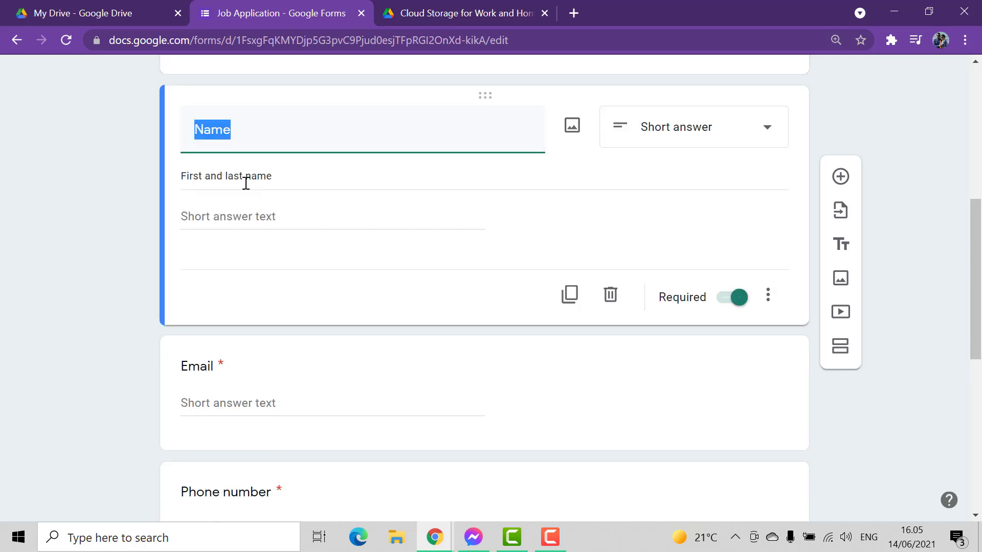
{"action": "left_click", "coordinate": [243, 217]}
{"action": "scroll", "coordinate": [284, 284], "scroll_direction": "down", "scroll_amount": 3}
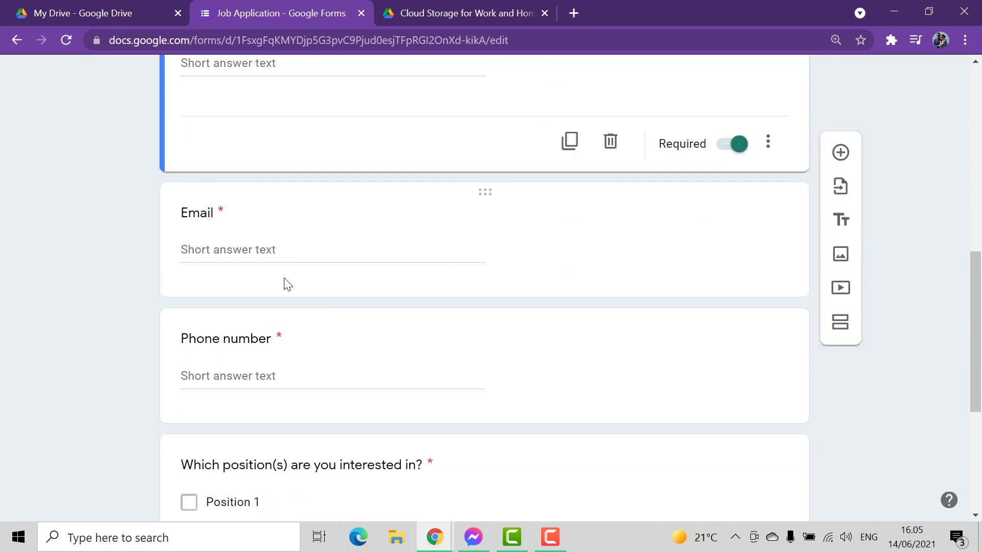
{"action": "left_click", "coordinate": [248, 263]}
{"action": "scroll", "coordinate": [253, 315], "scroll_direction": "down", "scroll_amount": 4}
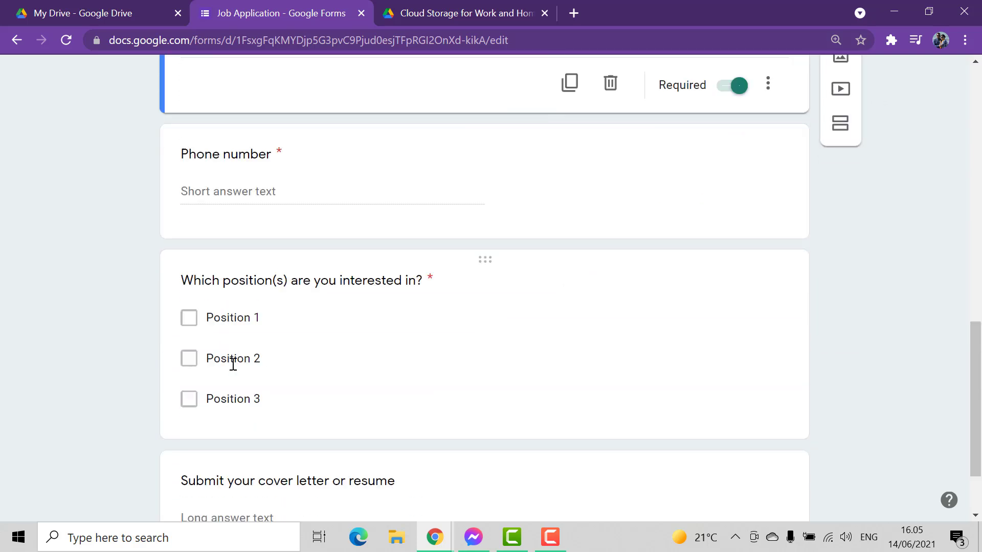
- Examine the answer options Position 1, Position 2 and Position 3 of the question about positions of interest
{"action": "scroll", "coordinate": [315, 393], "scroll_direction": "down", "scroll_amount": 1}
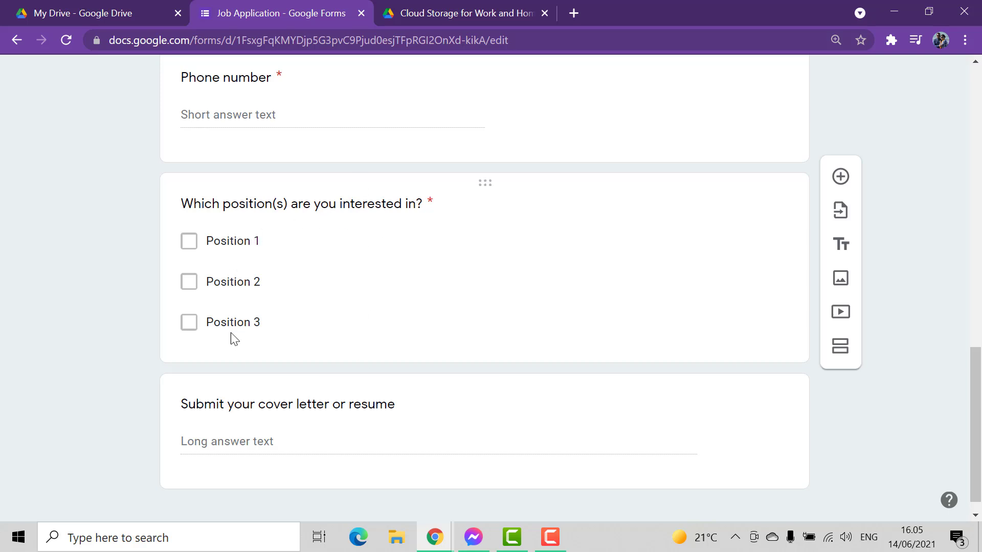
{"action": "left_click", "coordinate": [246, 242]}
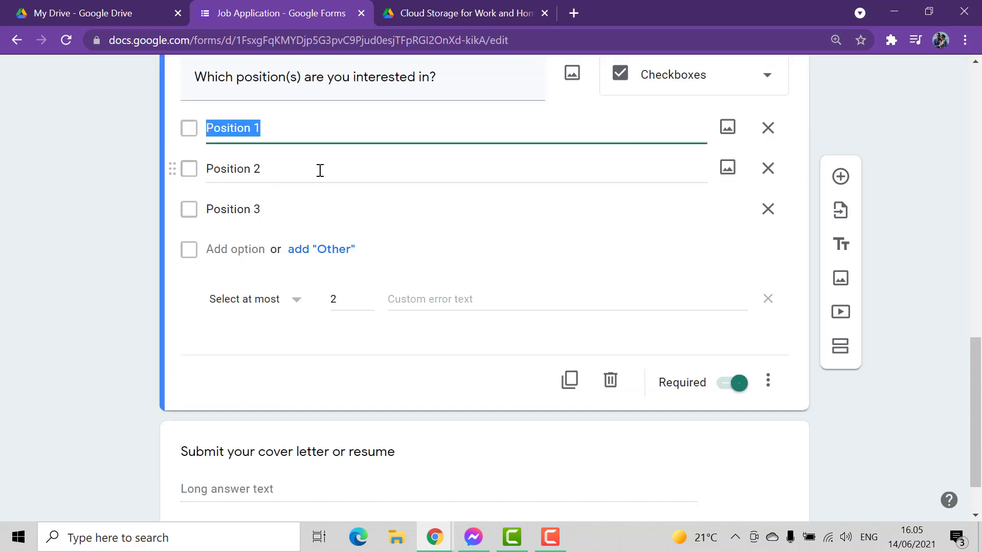
{"action": "left_click", "coordinate": [238, 170]}
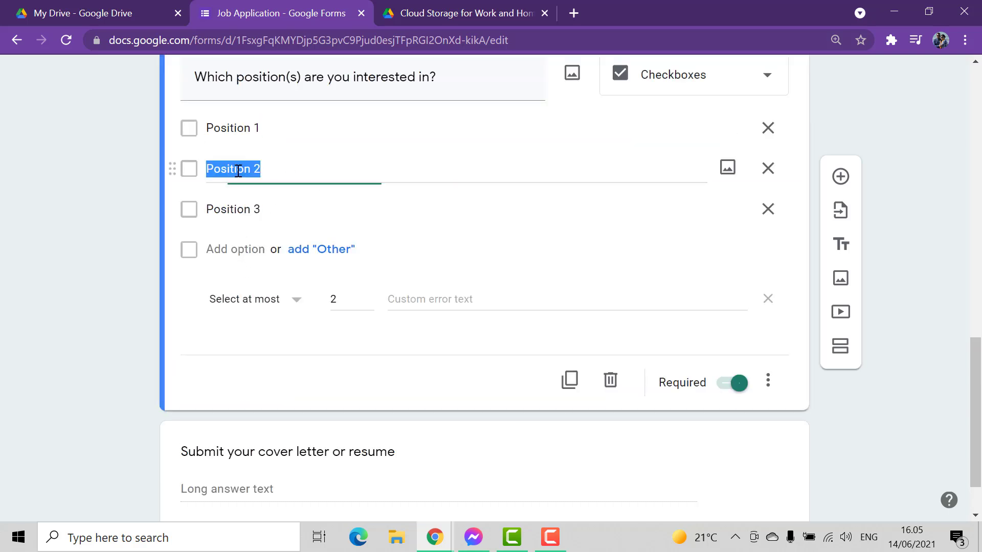
{"action": "left_click", "coordinate": [244, 210]}
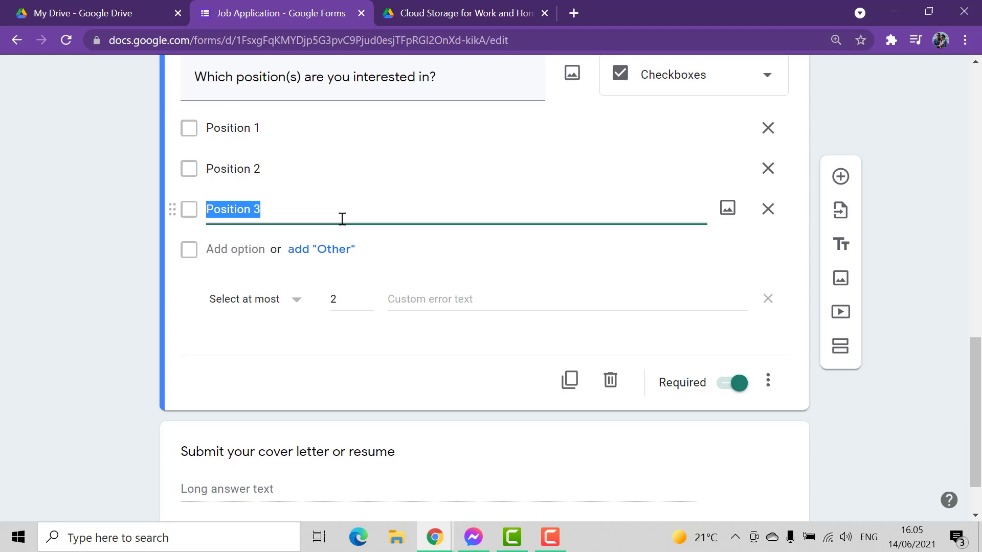
- Return to the template gallery, create a blank form and title it "personal preferences"
{"action": "left_click", "coordinate": [21, 43]}
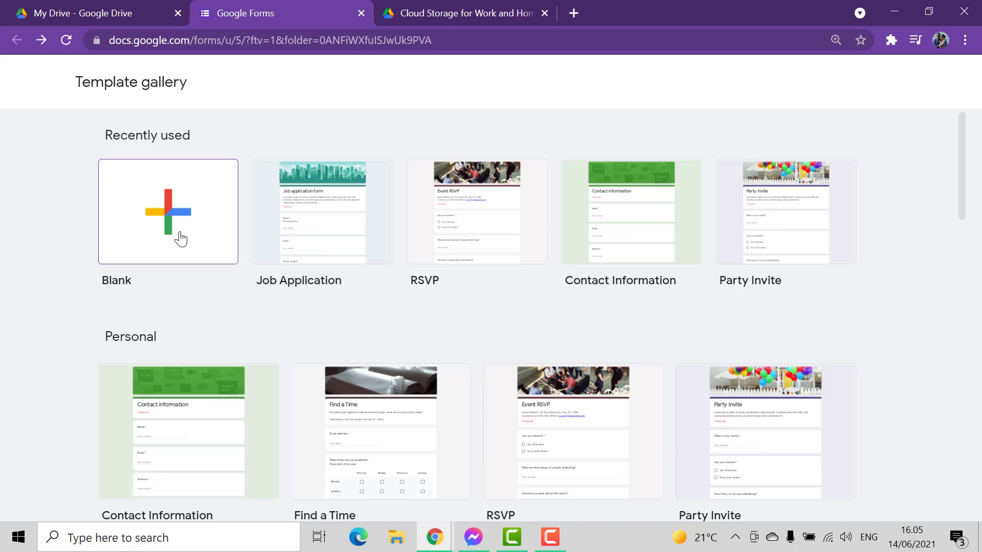
{"action": "left_click", "coordinate": [180, 239]}
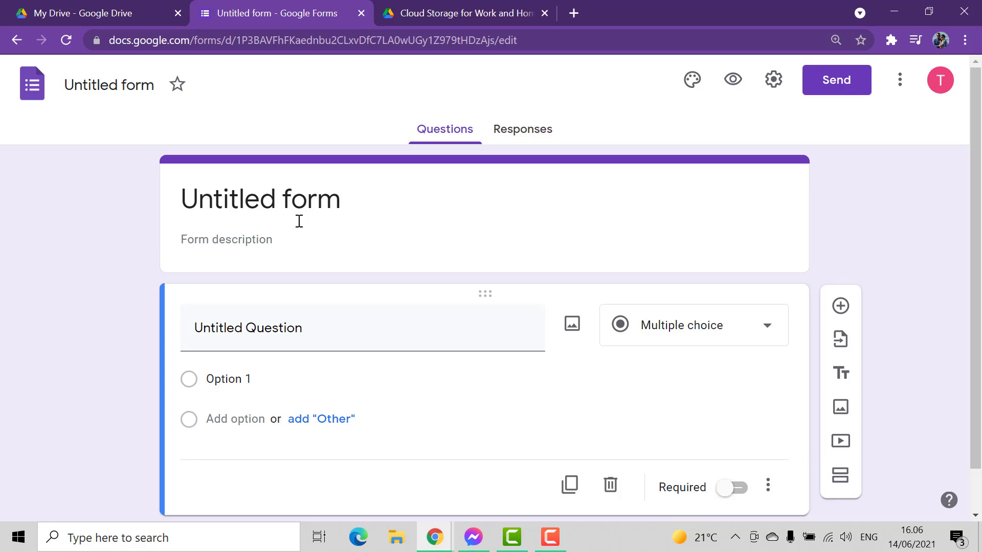
{"action": "left_click", "coordinate": [225, 211]}
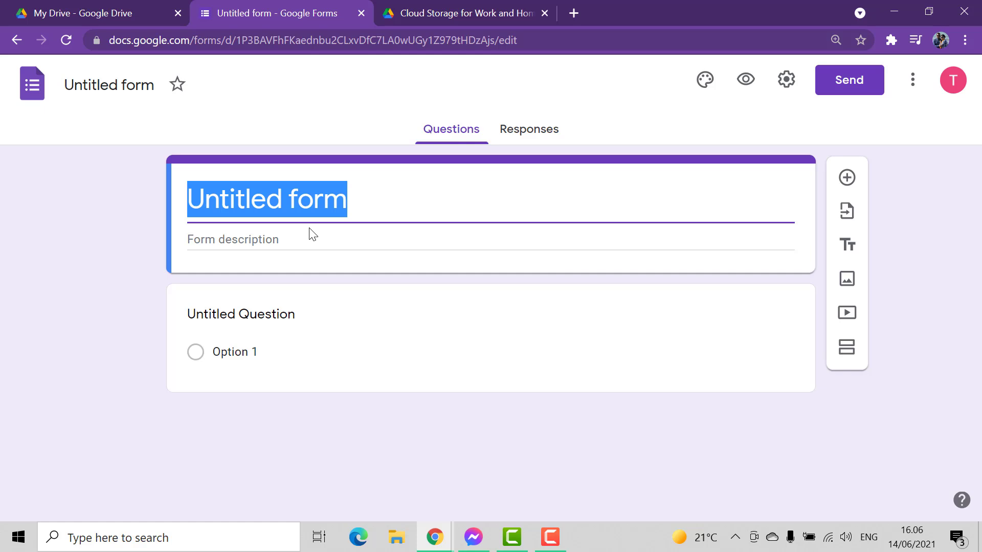
{"action": "type", "text": "personal pr"}
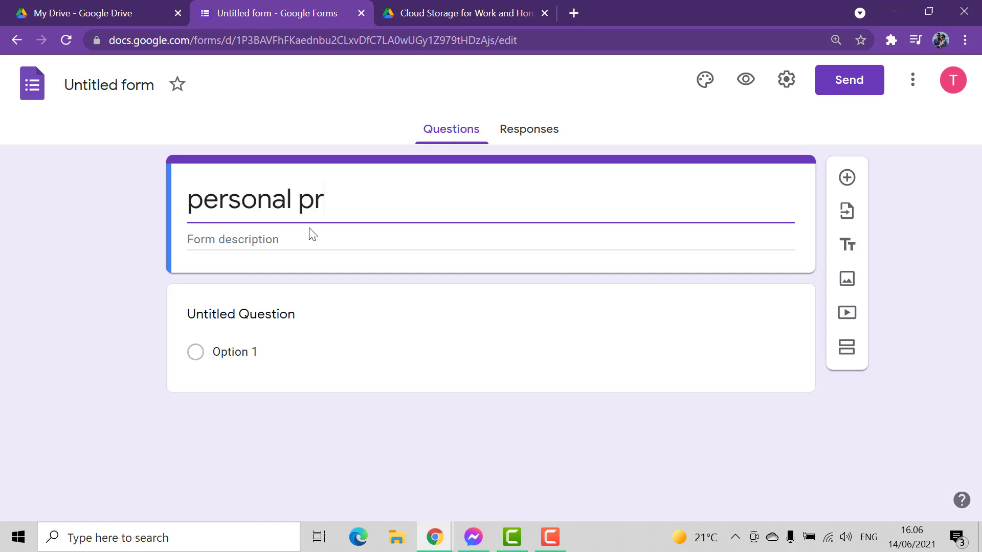
{"action": "type", "text": "eference"}
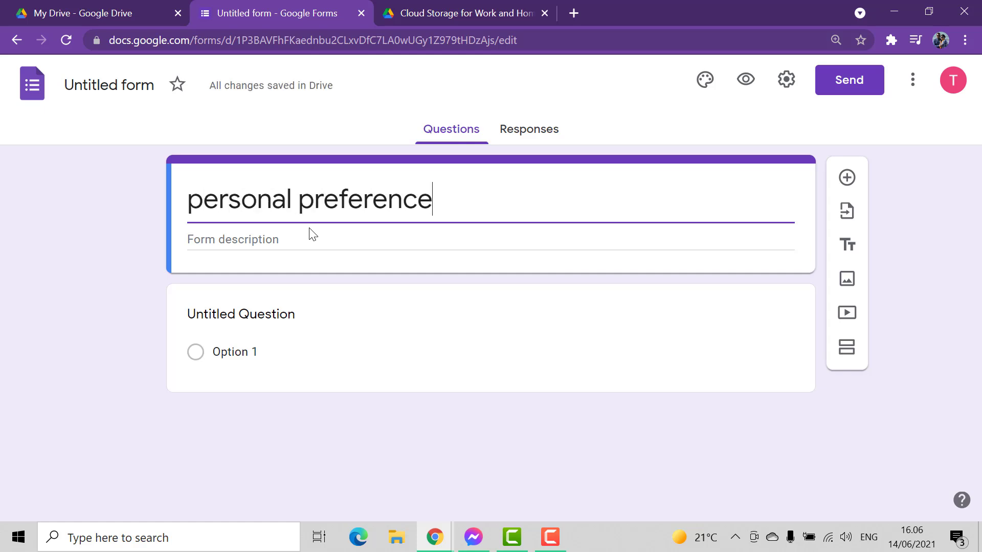
{"action": "type", "text": "s"}
{"action": "left_click", "coordinate": [122, 233]}
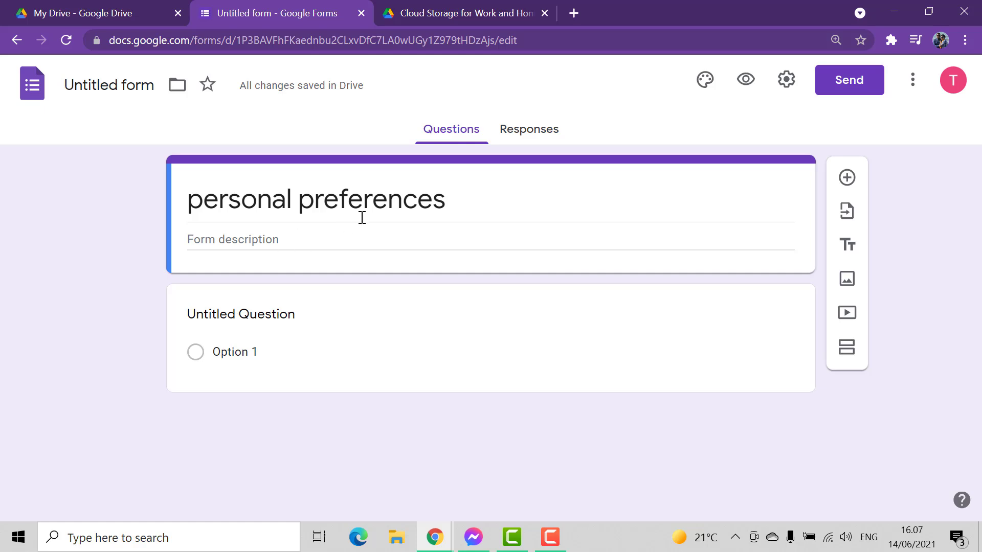
- Enter "skjdskdhfdskjfskdhjk" as the form description
{"action": "triple_click", "coordinate": [473, 204]}
{"action": "left_click", "coordinate": [293, 237]}
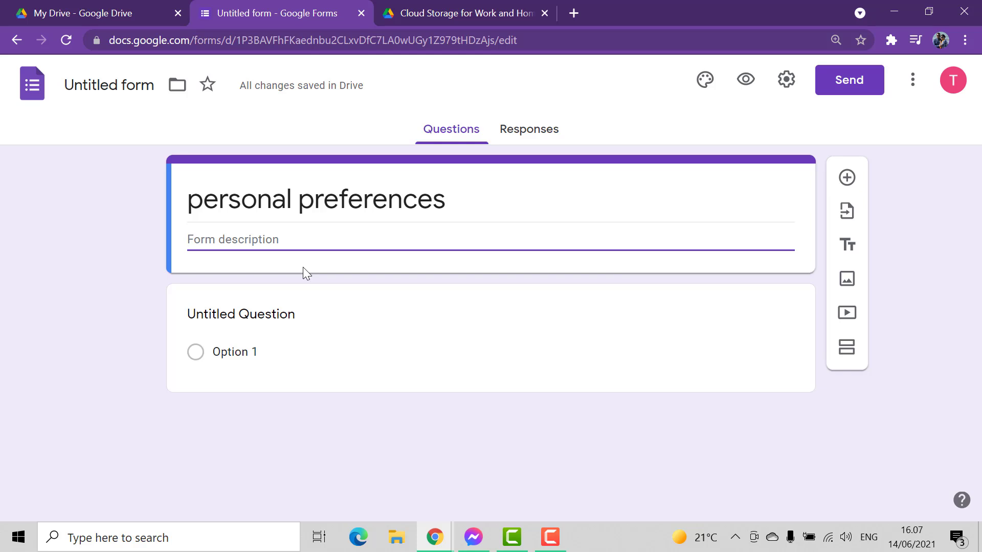
{"action": "type", "text": "skjdskdhfdskjfskdhjk"}
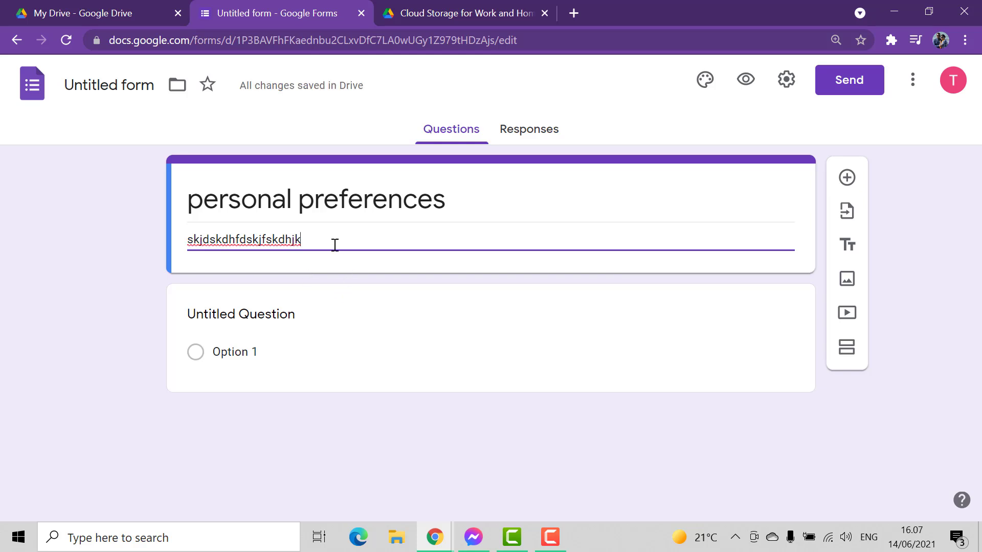
- Title the form's first question "what kind of food you prefer"
{"action": "left_click", "coordinate": [257, 320]}
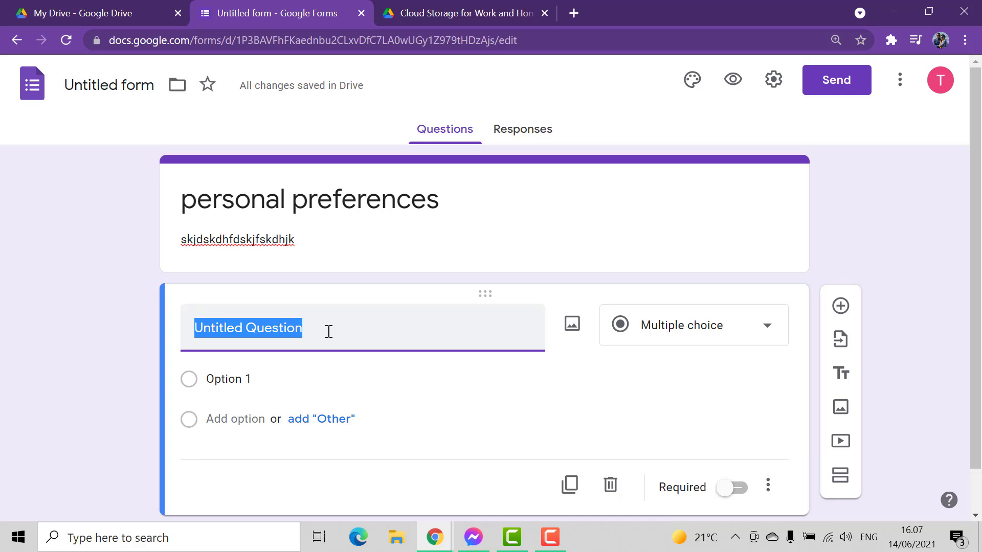
{"action": "type", "text": "w"}
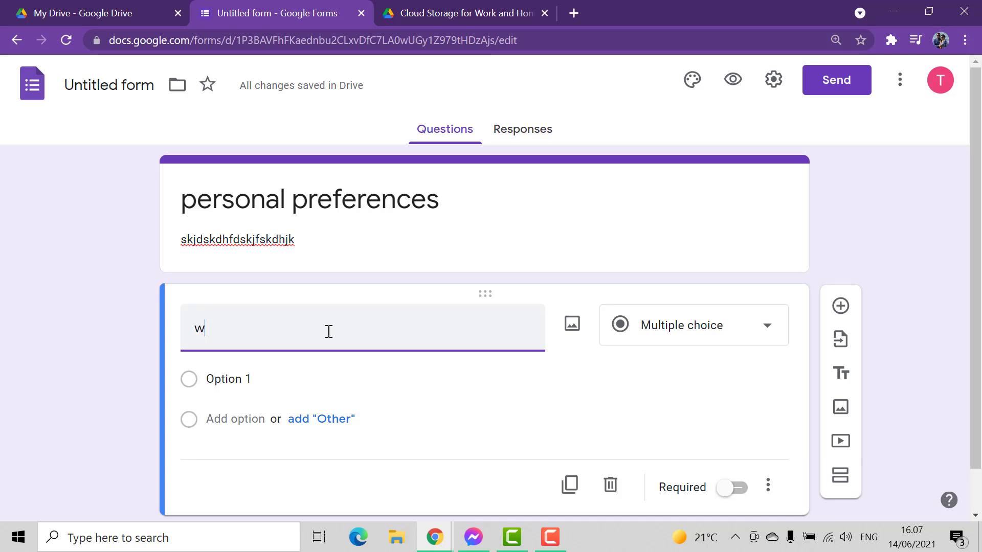
{"action": "type", "text": "hat kind of food you prefer"}
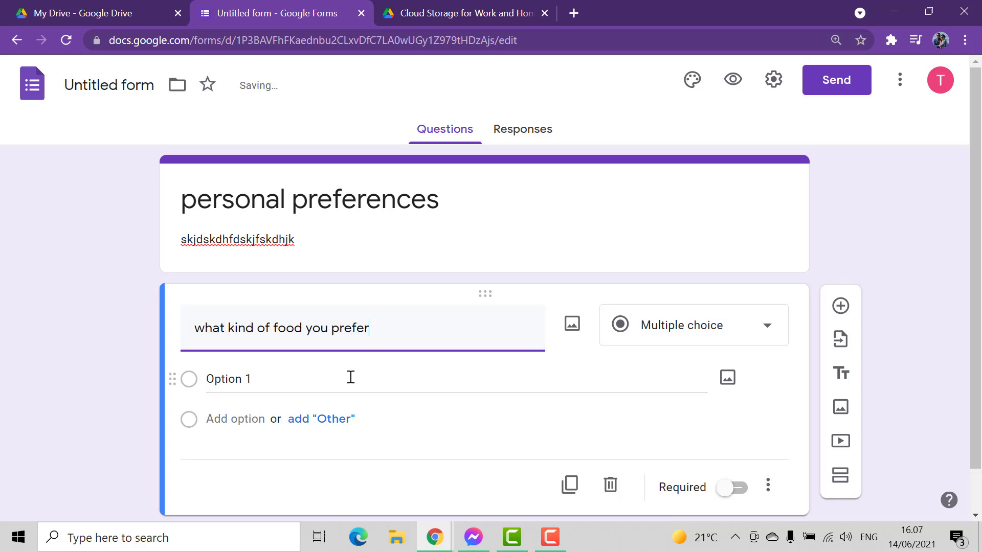
- Give the food question the answer options pizza, burger and rice
{"action": "left_click", "coordinate": [225, 385]}
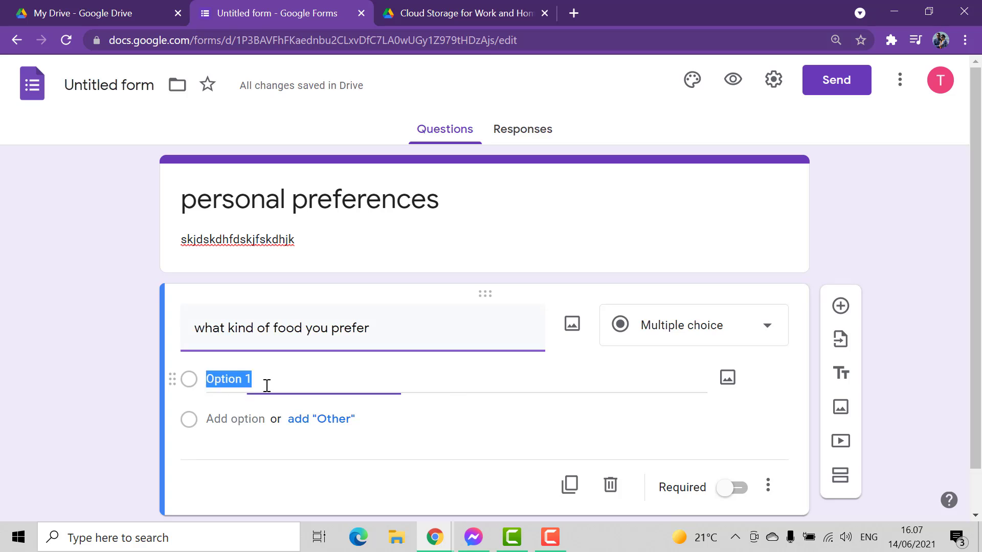
{"action": "key", "text": "BackSpace"}
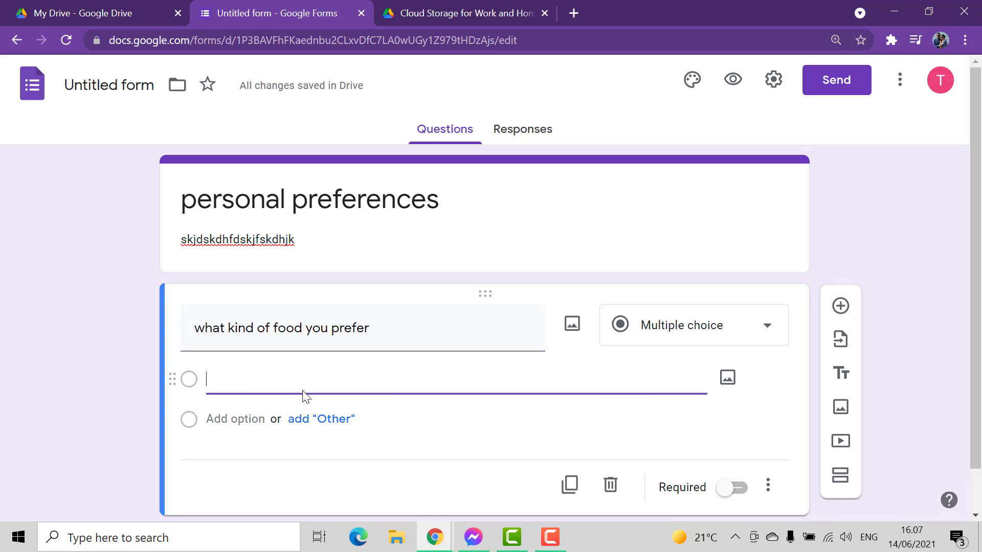
{"action": "type", "text": "pizza"}
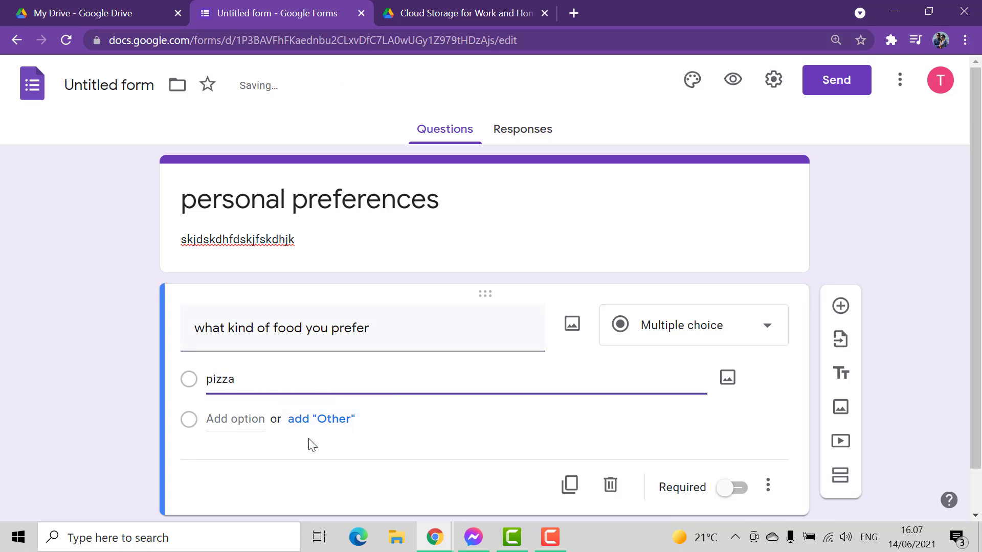
{"action": "left_click", "coordinate": [255, 420]}
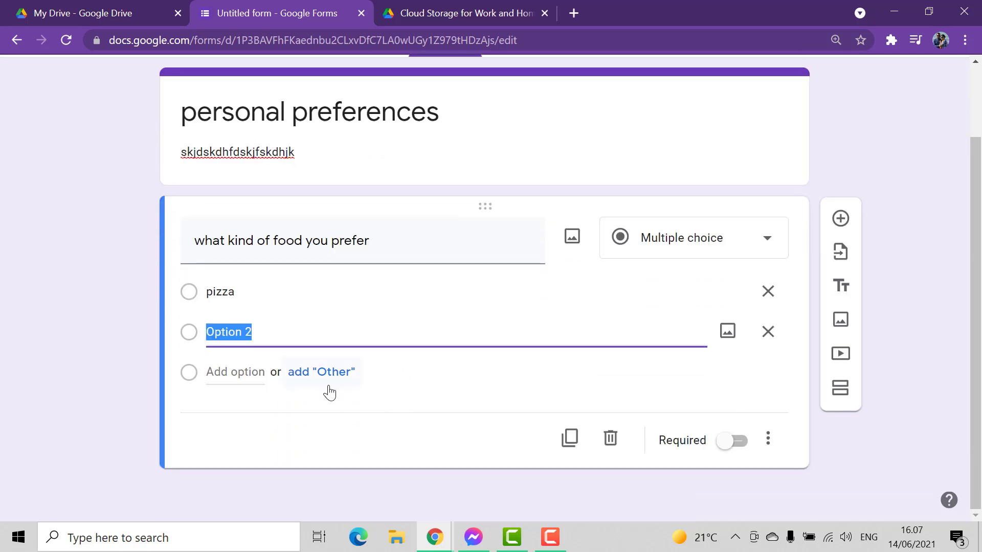
{"action": "type", "text": "burger"}
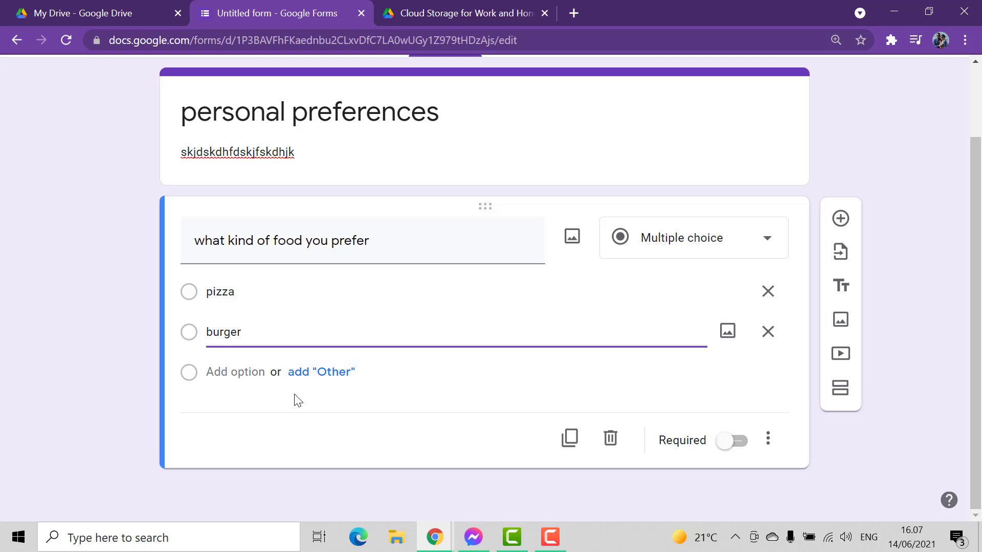
{"action": "left_click", "coordinate": [241, 374]}
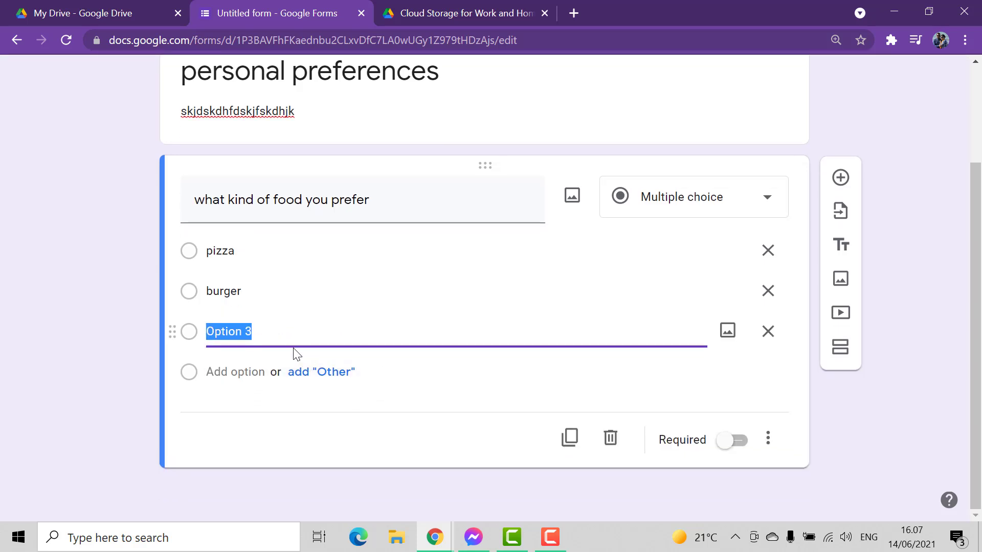
{"action": "key", "text": "BackSpace"}
{"action": "type", "text": "rice"}
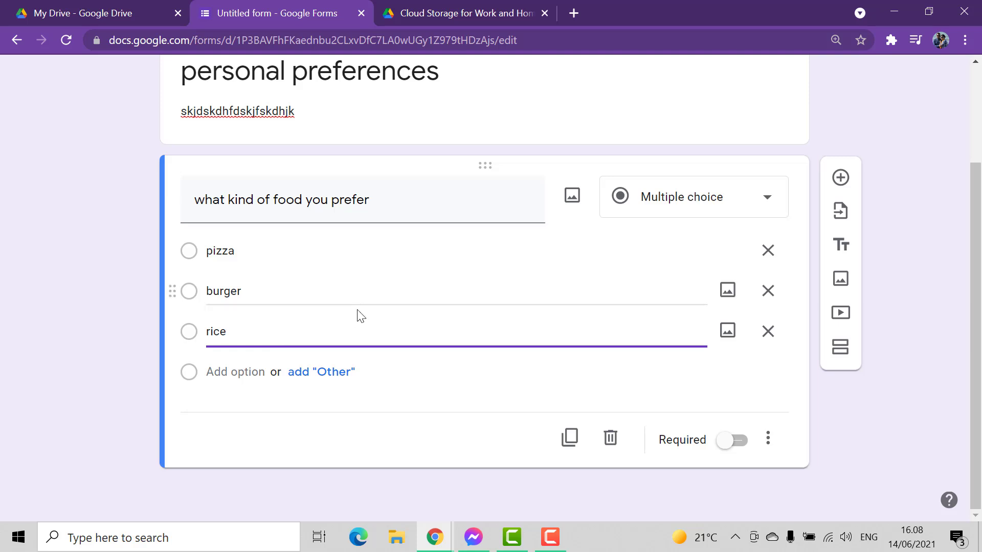
- Add a question mark to the title so it reads "what kind of food you prefer?"
{"action": "triple_click", "coordinate": [379, 208]}
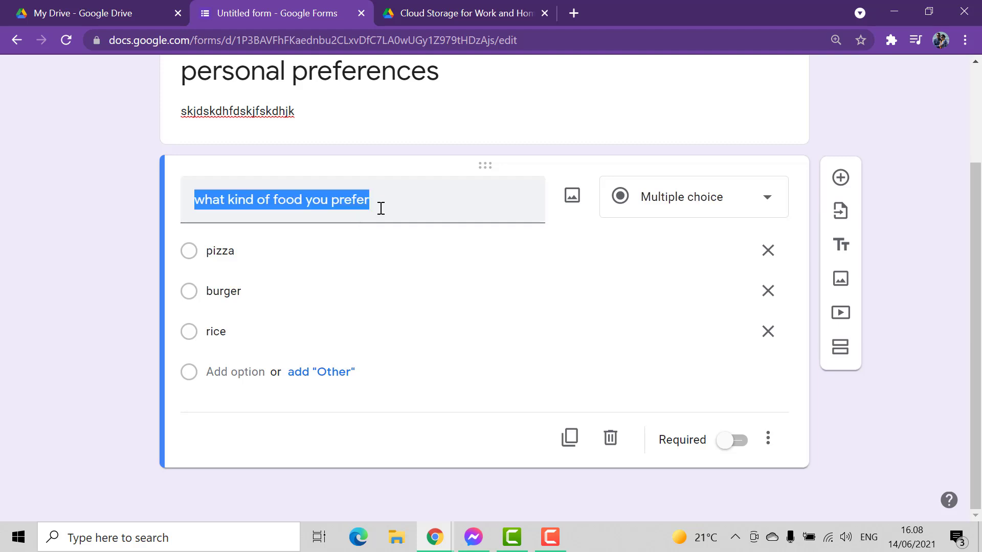
{"action": "left_click", "coordinate": [381, 208]}
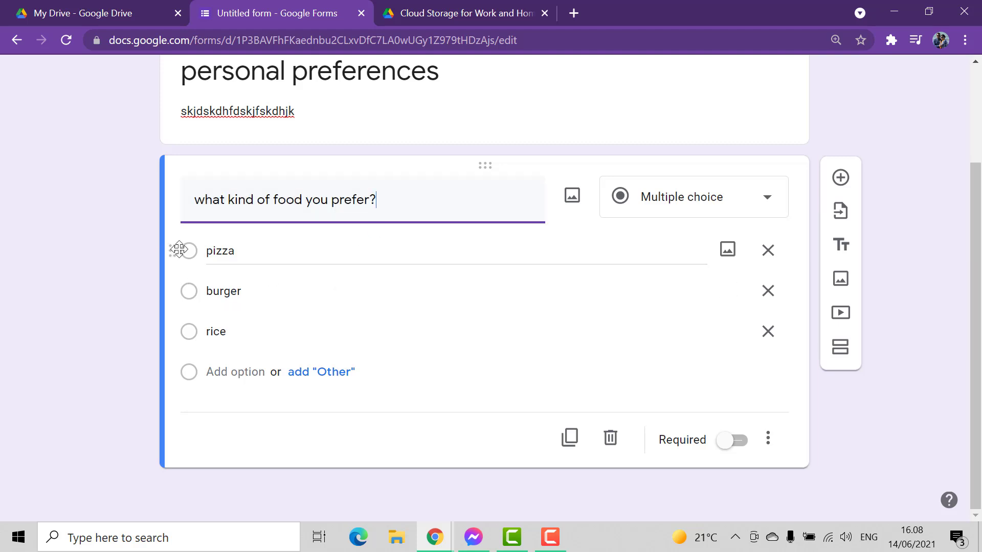
{"action": "left_click", "coordinate": [126, 268]}
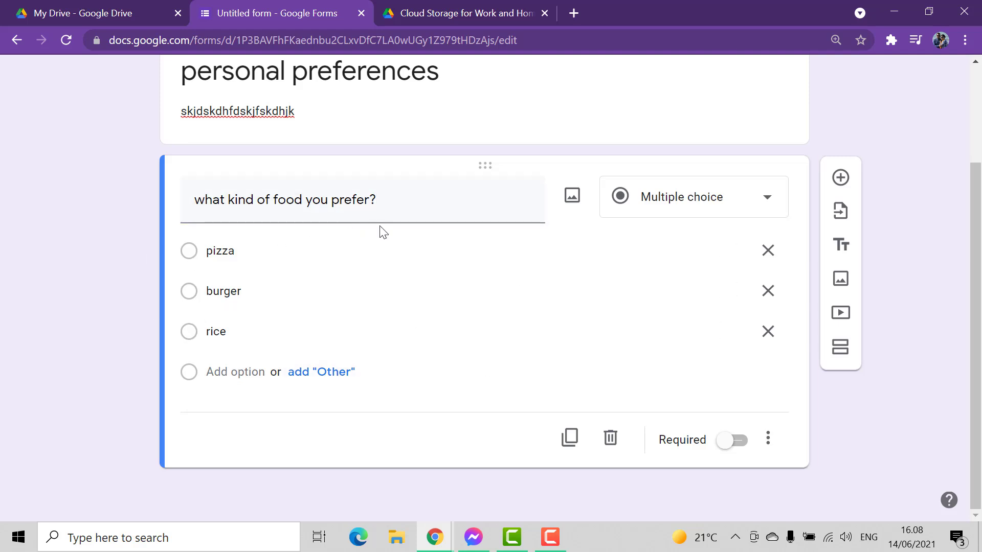
{"action": "scroll", "coordinate": [395, 276], "scroll_direction": "up", "scroll_amount": 2}
{"action": "scroll", "coordinate": [395, 276], "scroll_direction": "down", "scroll_amount": 2}
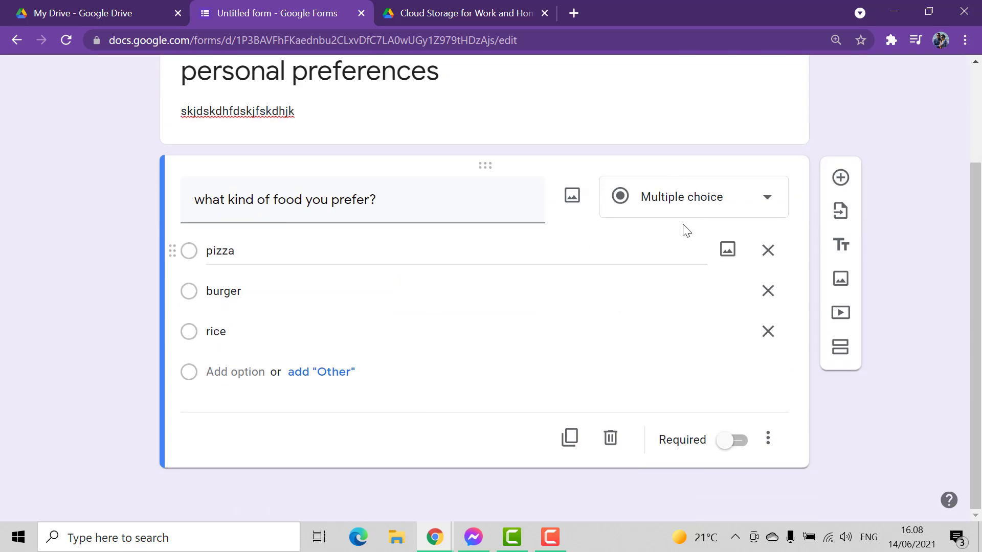
- Change the food question's answer type to Short answer, followed by Paragraph
{"action": "left_click", "coordinate": [767, 207]}
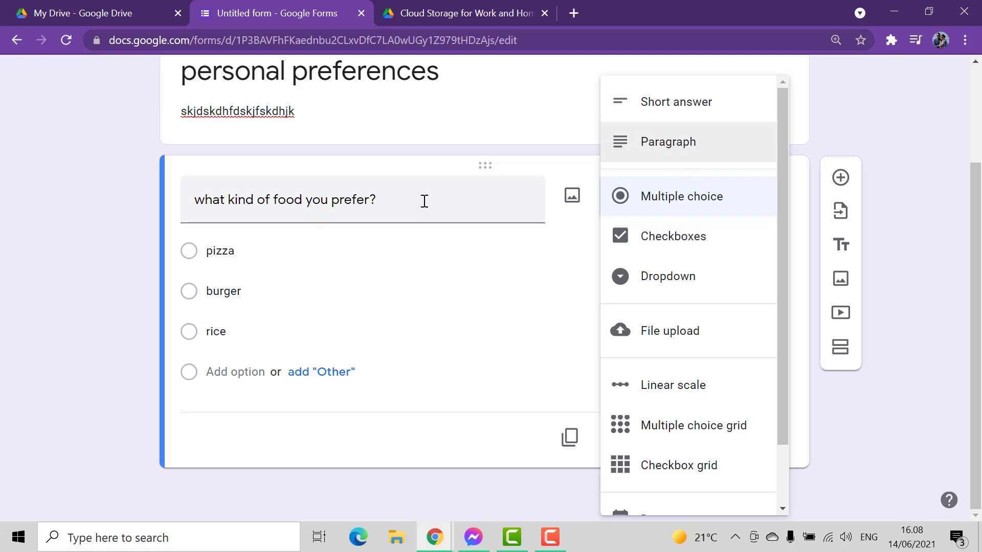
{"action": "left_click", "coordinate": [653, 117]}
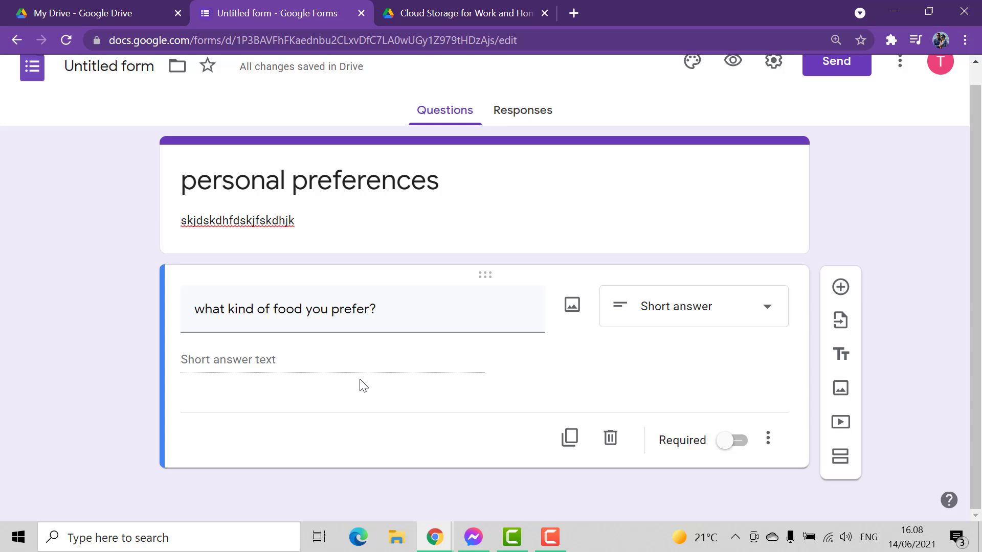
{"action": "left_click", "coordinate": [640, 320]}
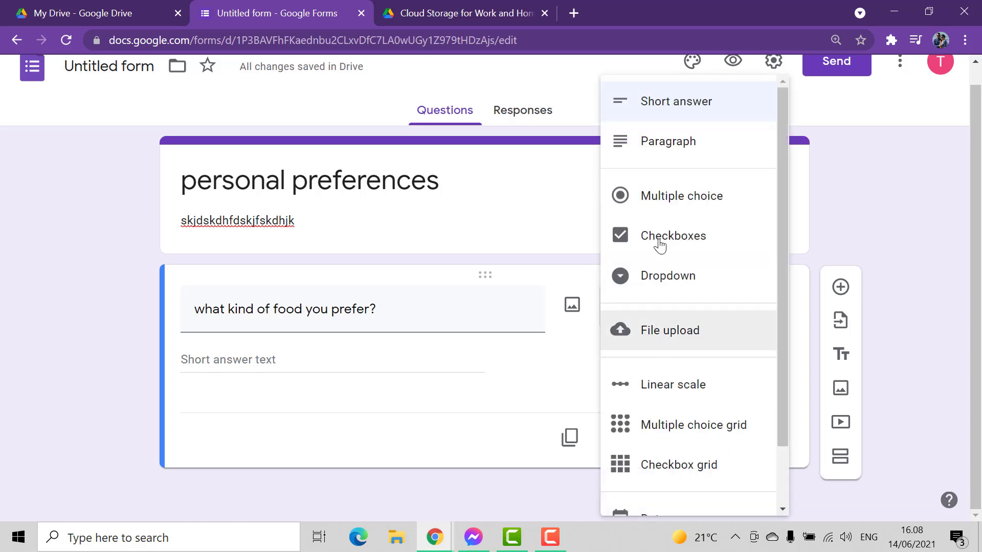
{"action": "left_click", "coordinate": [660, 150]}
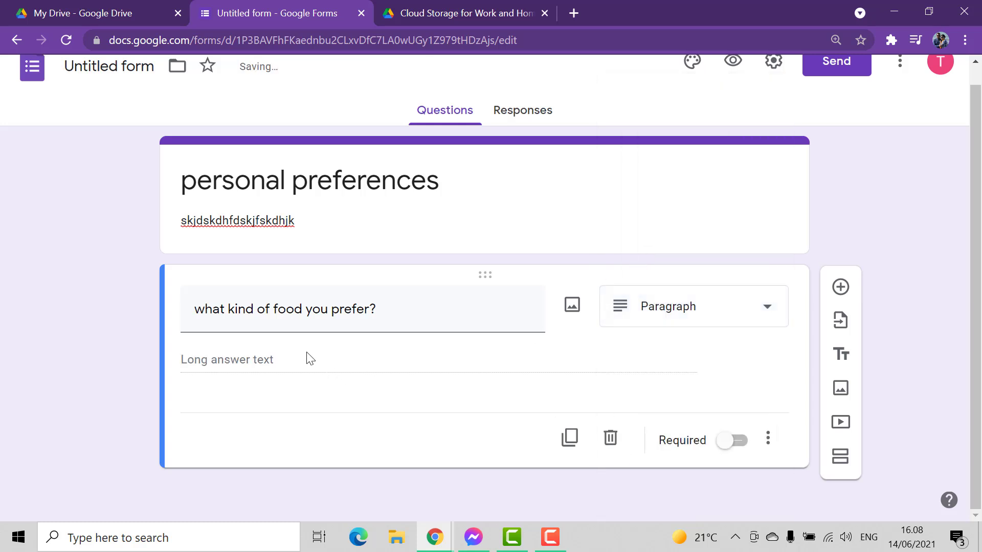
- Change the food question's type to Multiple choice and extend its answers to Option 1, Option 2 and Option 3
{"action": "left_click", "coordinate": [671, 318]}
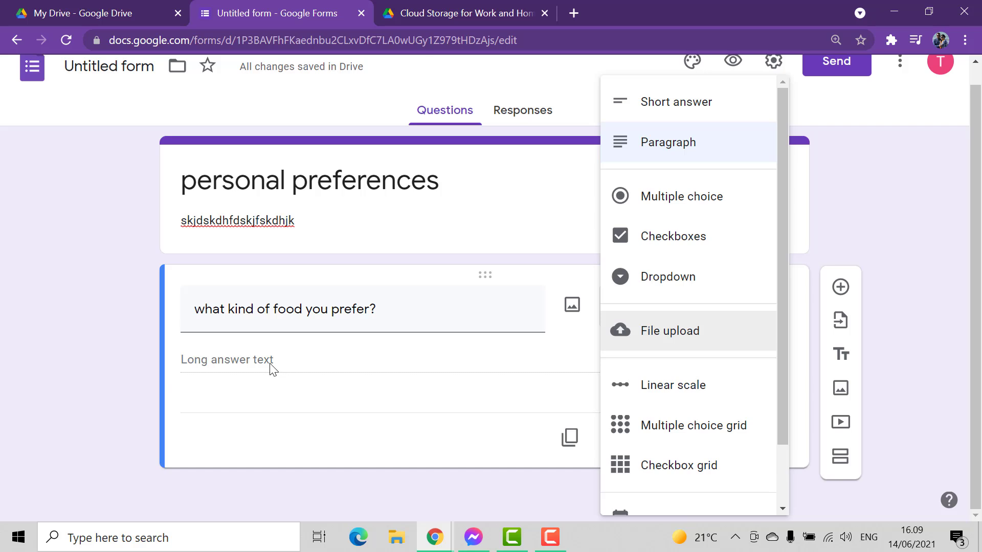
{"action": "left_click", "coordinate": [678, 207]}
{"action": "left_click", "coordinate": [230, 364]}
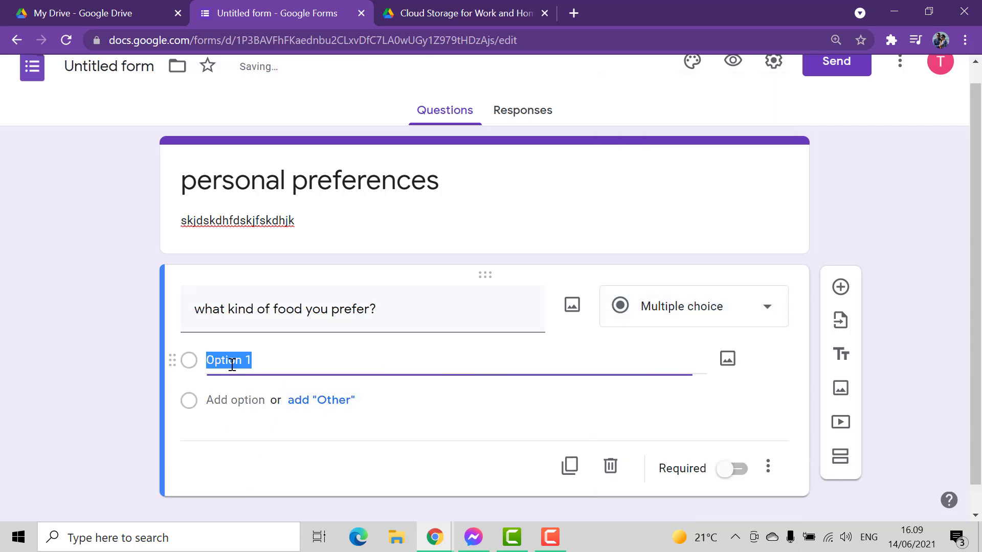
{"action": "scroll", "coordinate": [276, 368], "scroll_direction": "down", "scroll_amount": 1}
{"action": "left_click", "coordinate": [241, 375]}
{"action": "left_click", "coordinate": [230, 413]}
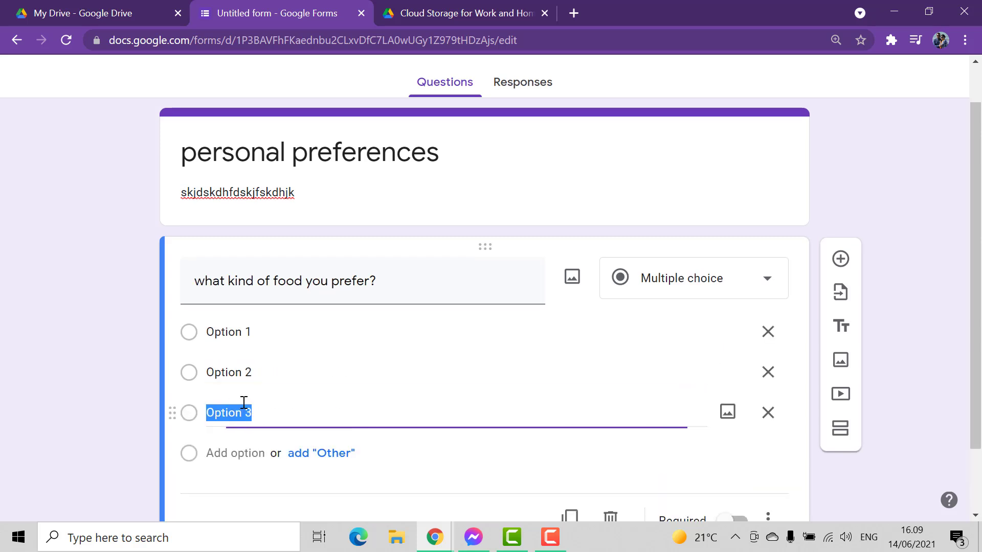
{"action": "scroll", "coordinate": [322, 326], "scroll_direction": "down", "scroll_amount": 2}
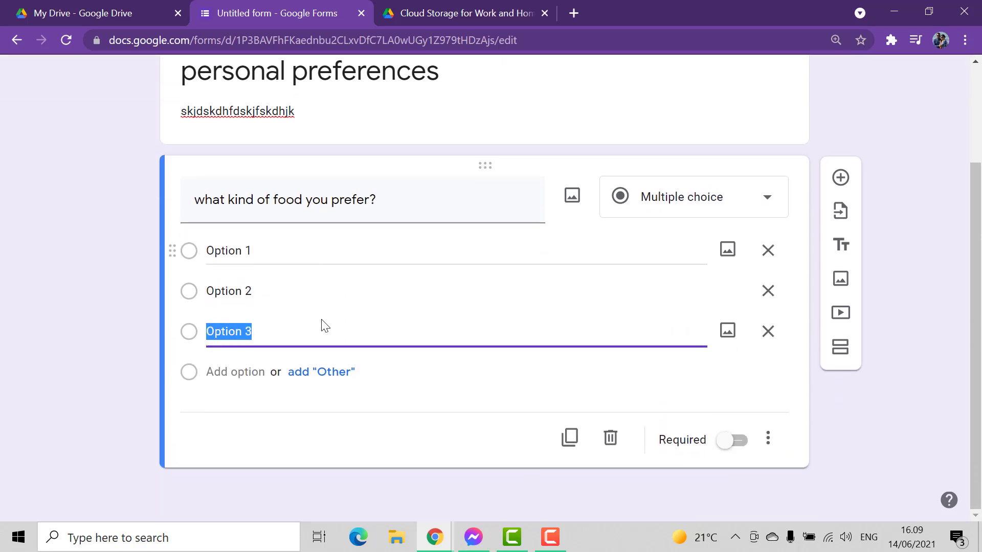
- Change the food question's type to Checkboxes and name its first two options "buger" and "pizza"
{"action": "left_click", "coordinate": [713, 211]}
{"action": "scroll", "coordinate": [665, 307], "scroll_direction": "down", "scroll_amount": 1}
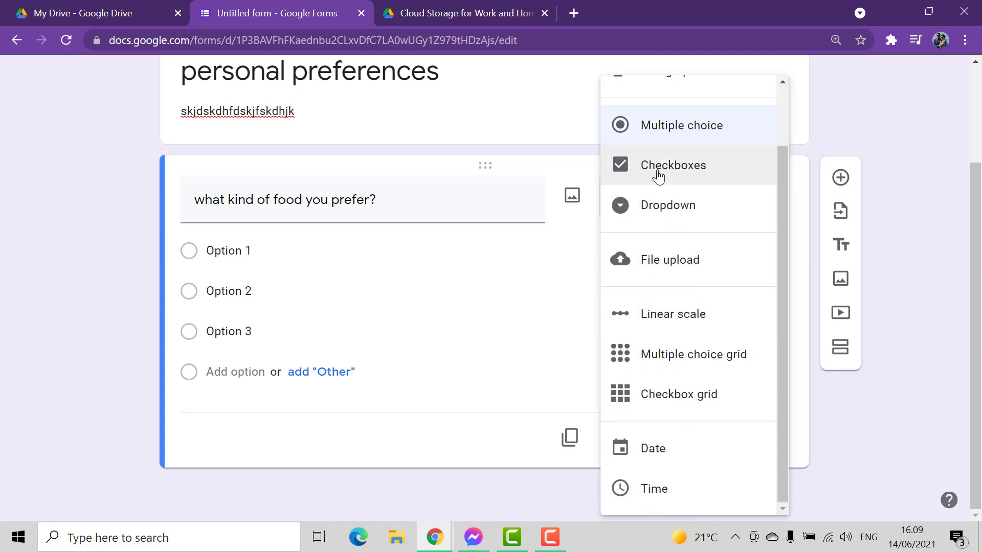
{"action": "left_click", "coordinate": [639, 179]}
{"action": "left_click", "coordinate": [190, 258]}
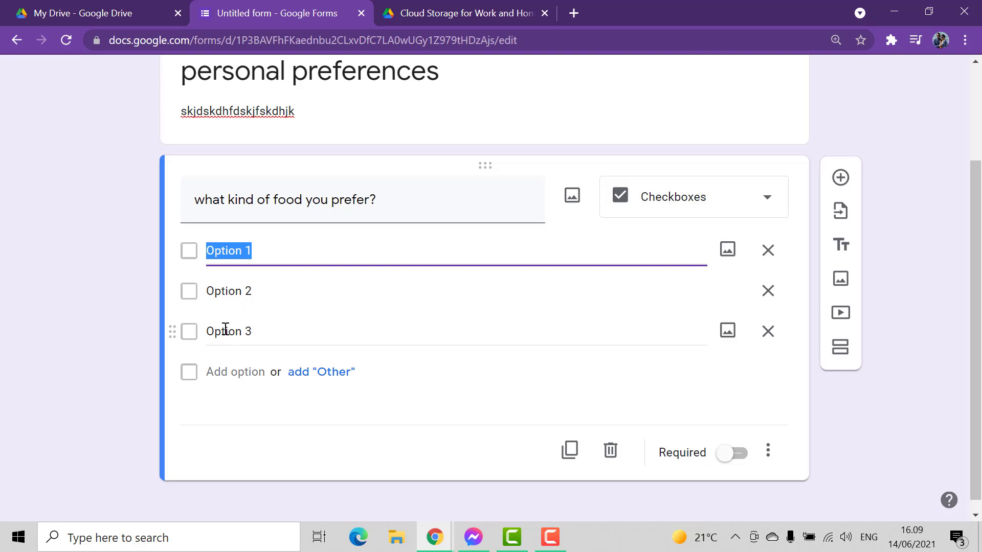
{"action": "key", "text": "BackSpace"}
{"action": "type", "text": "buger"}
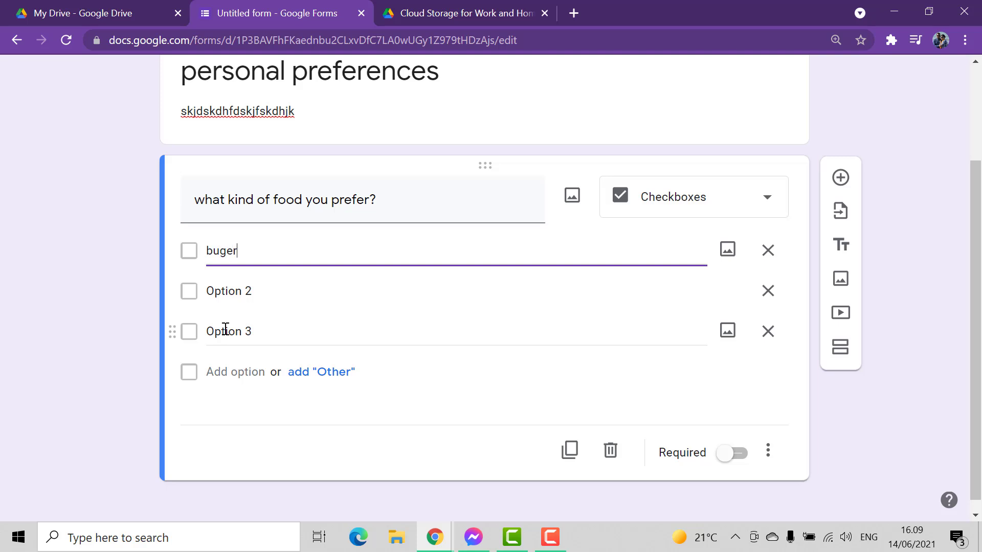
{"action": "left_click", "coordinate": [248, 291]}
{"action": "type", "text": "pizza"}
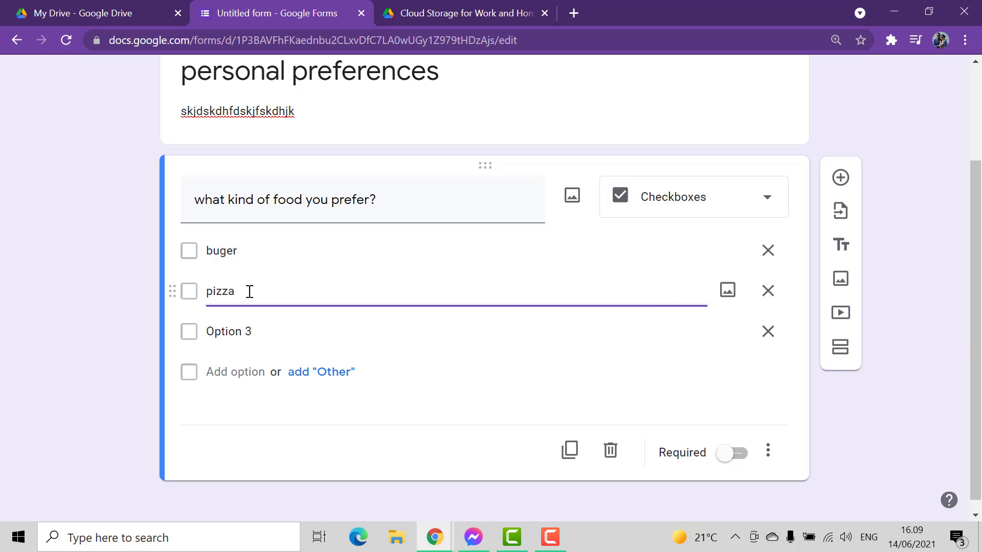
- Change the food question's type to Dropdown and select the text of its first option
{"action": "left_click", "coordinate": [771, 207]}
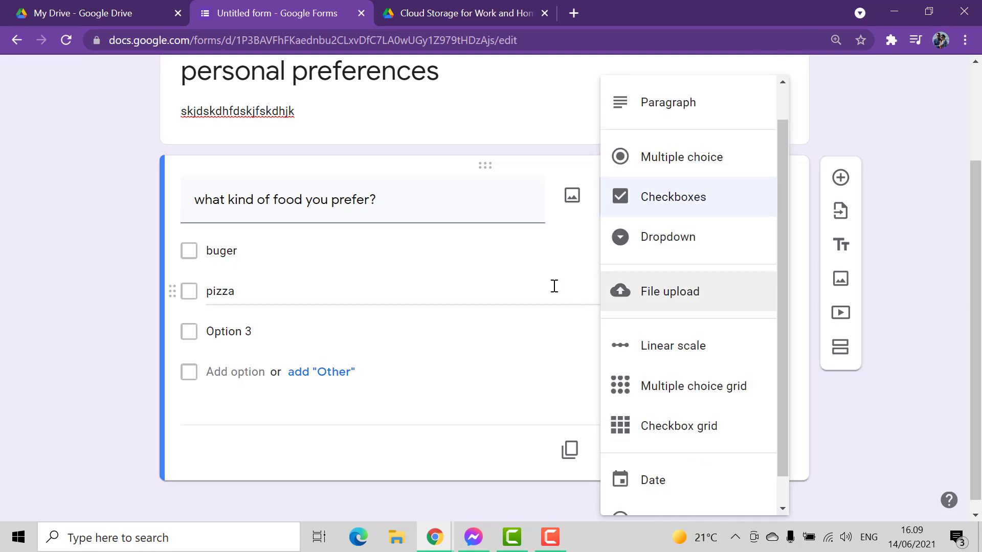
{"action": "left_click", "coordinate": [624, 248]}
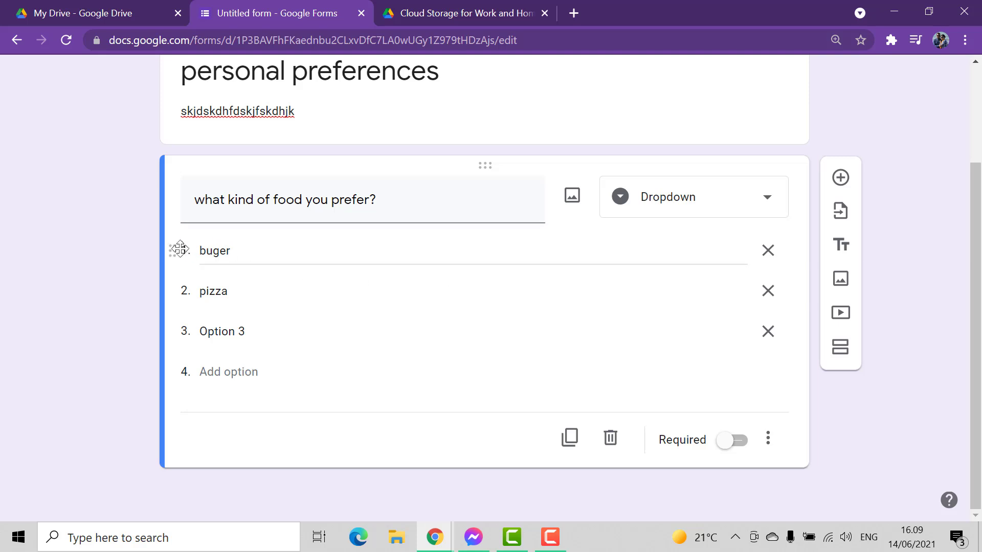
{"action": "left_click", "coordinate": [291, 257]}
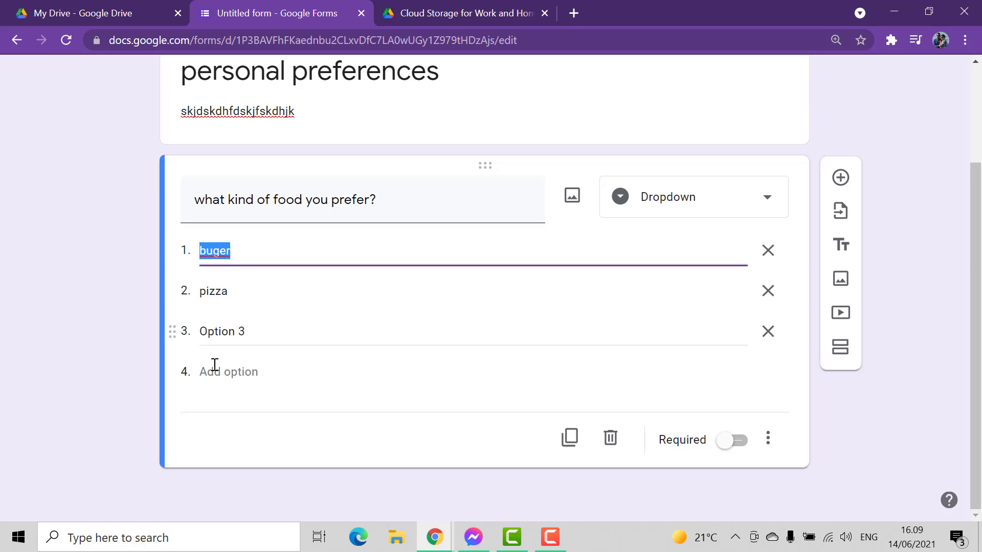
- Set the food question's type back to Short answer and look through the available question types
{"action": "left_click", "coordinate": [740, 214]}
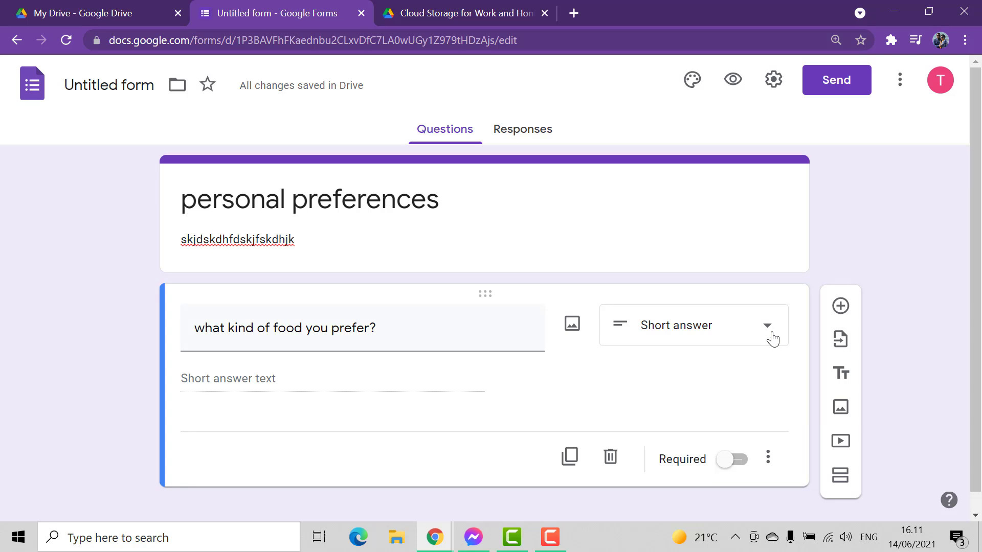
{"action": "left_click", "coordinate": [747, 338]}
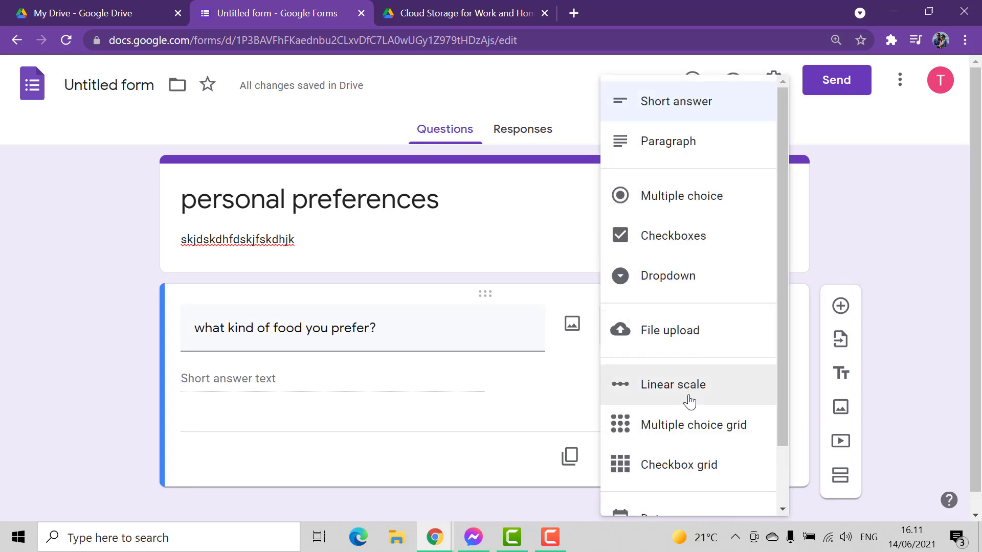
{"action": "left_click", "coordinate": [443, 402]}
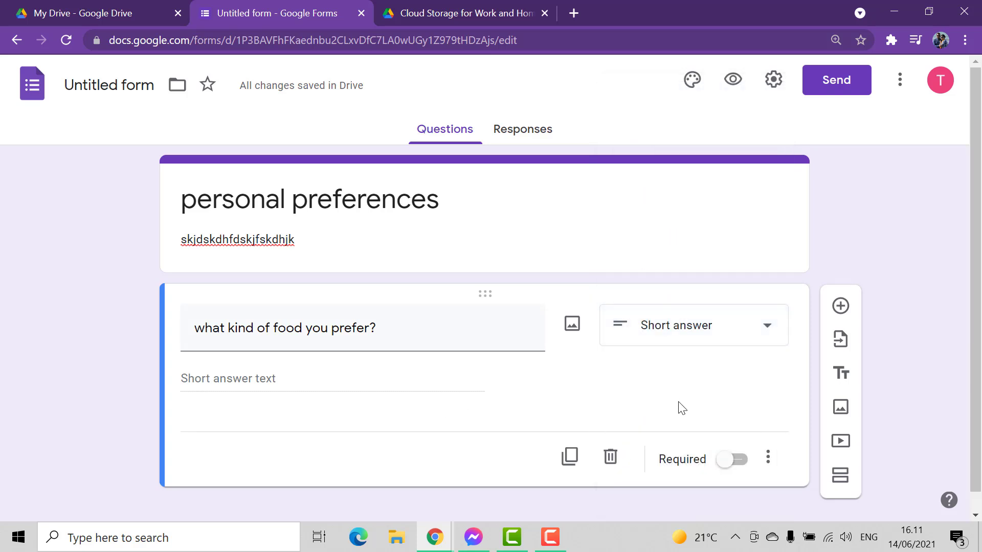
- Add a new blank question below the food question
{"action": "scroll", "coordinate": [678, 407], "scroll_direction": "down", "scroll_amount": 1}
{"action": "scroll", "coordinate": [678, 404], "scroll_direction": "up", "scroll_amount": 1}
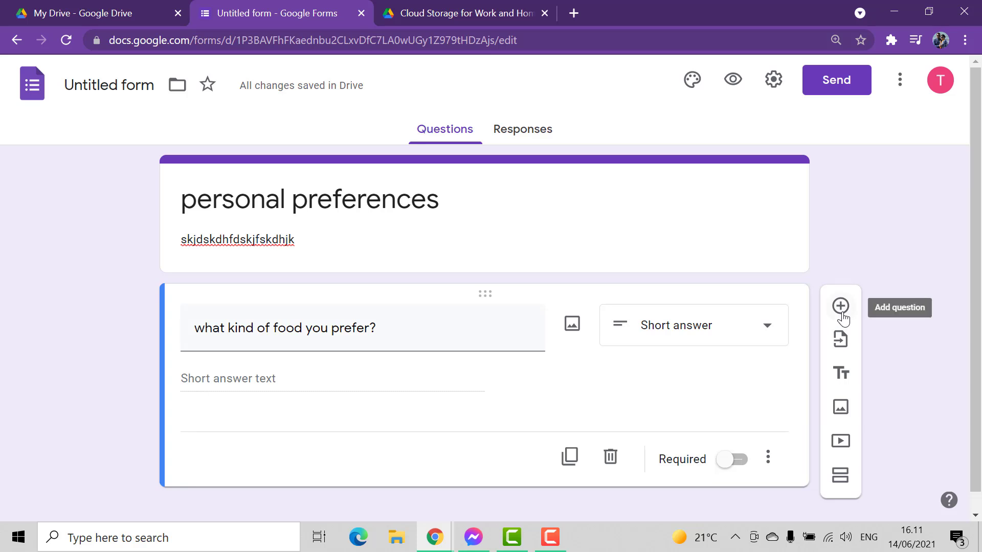
{"action": "left_click", "coordinate": [397, 322]}
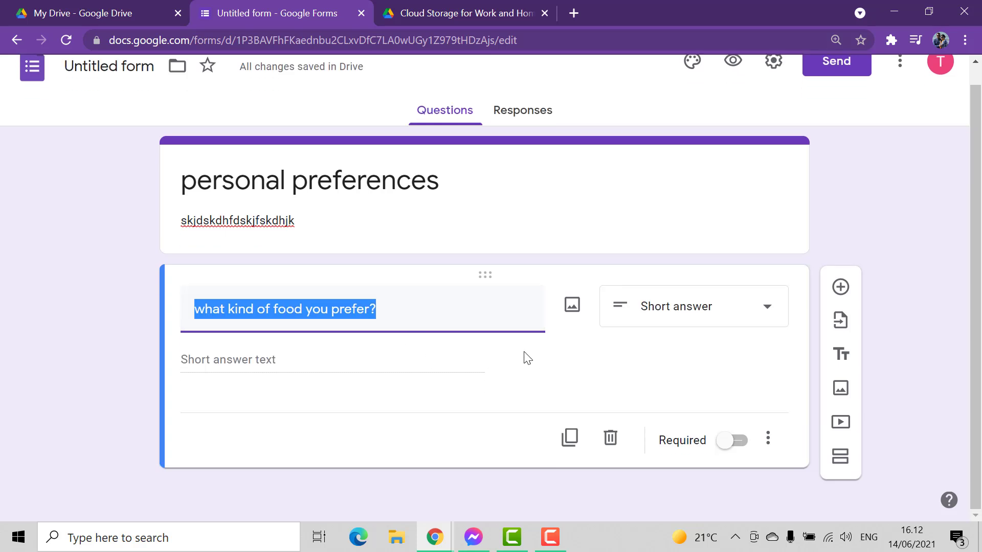
{"action": "left_click", "coordinate": [840, 288]}
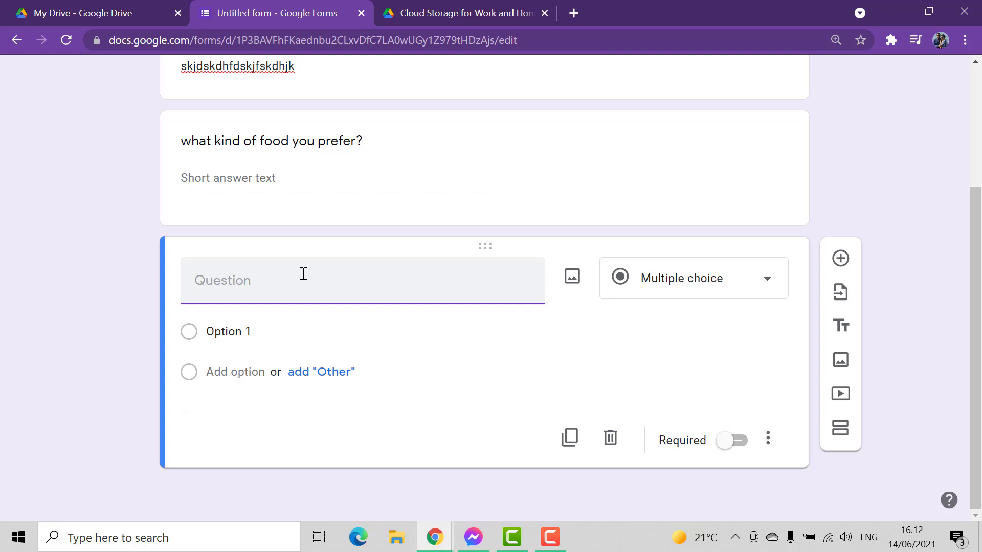
- Enter "when do you prefer to eat your food" as the new question's text and keep its type as Multiple choice
{"action": "type", "text": "when do you pr"}
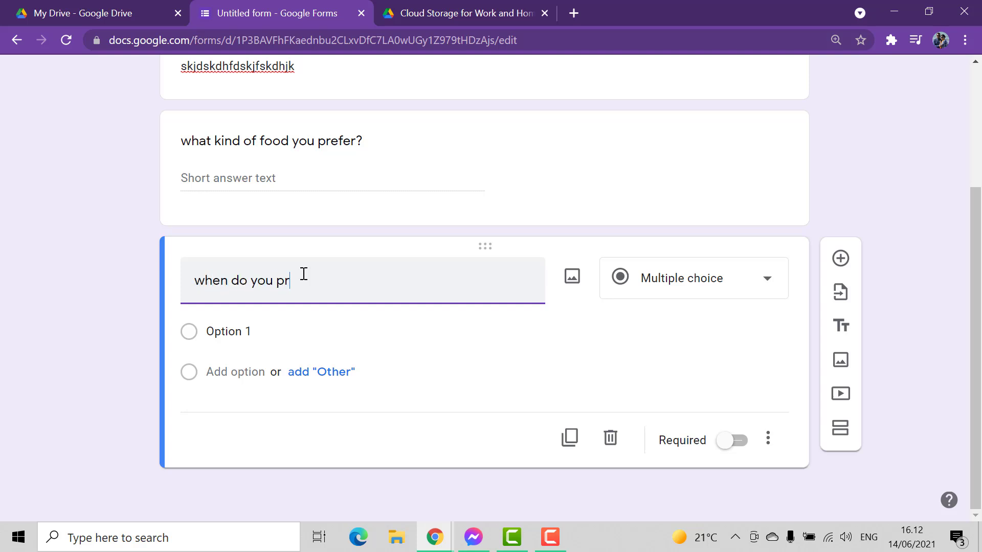
{"action": "type", "text": "efer to eat your food"}
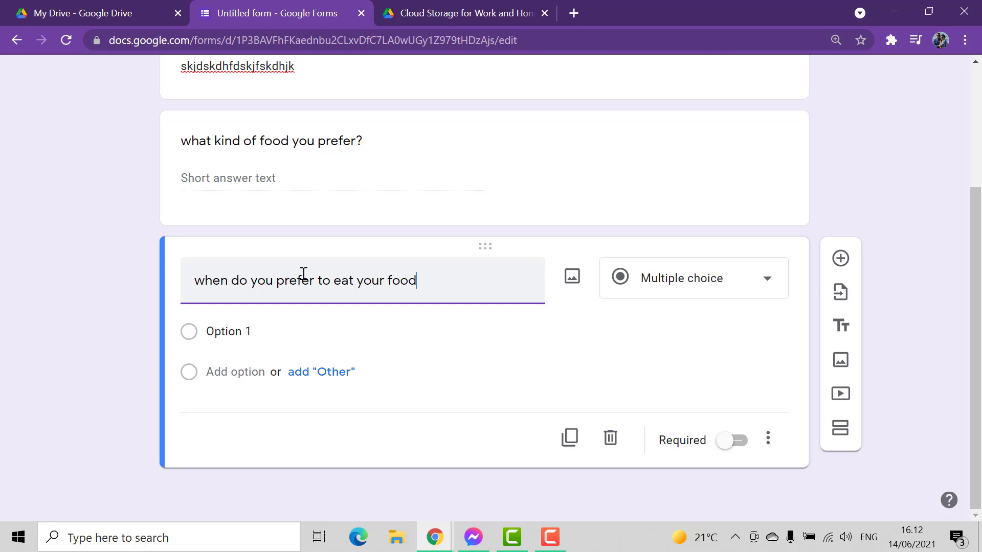
{"action": "scroll", "coordinate": [335, 259], "scroll_direction": "up", "scroll_amount": 1}
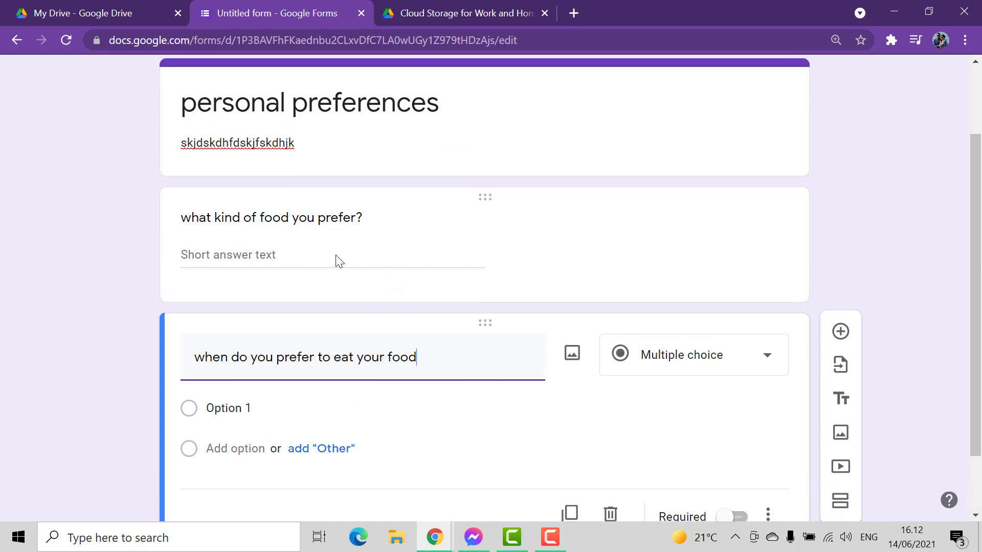
{"action": "scroll", "coordinate": [391, 282], "scroll_direction": "down", "scroll_amount": 1}
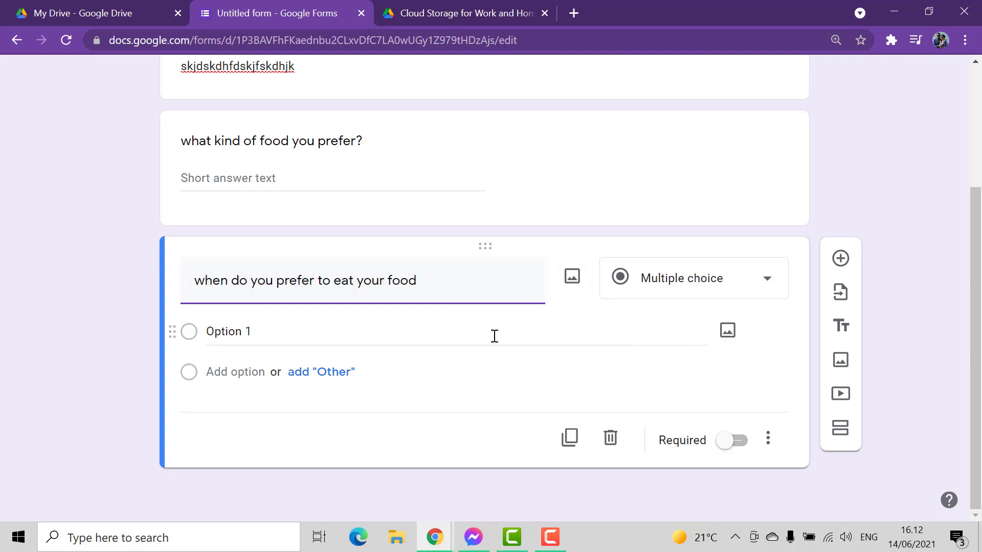
{"action": "left_click", "coordinate": [715, 280]}
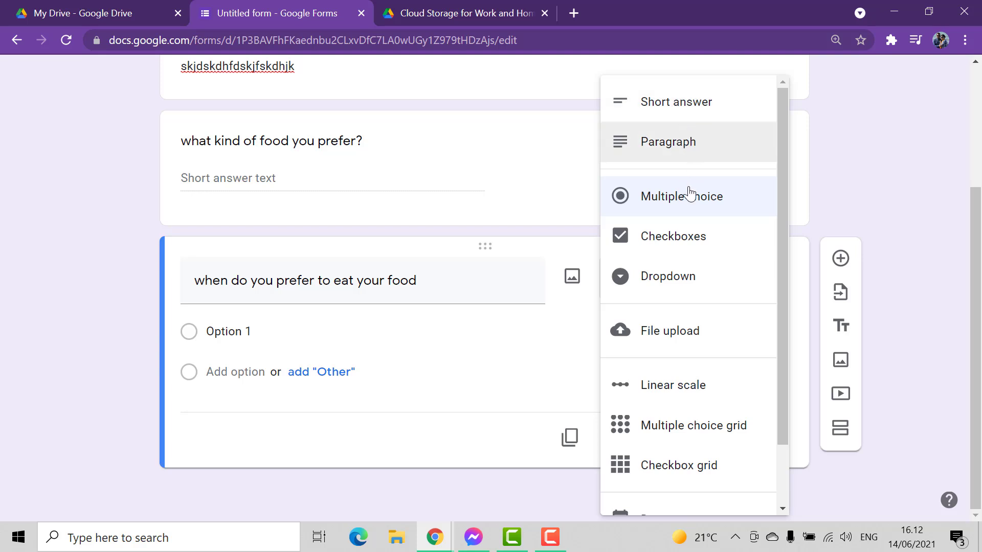
{"action": "left_click", "coordinate": [93, 315]}
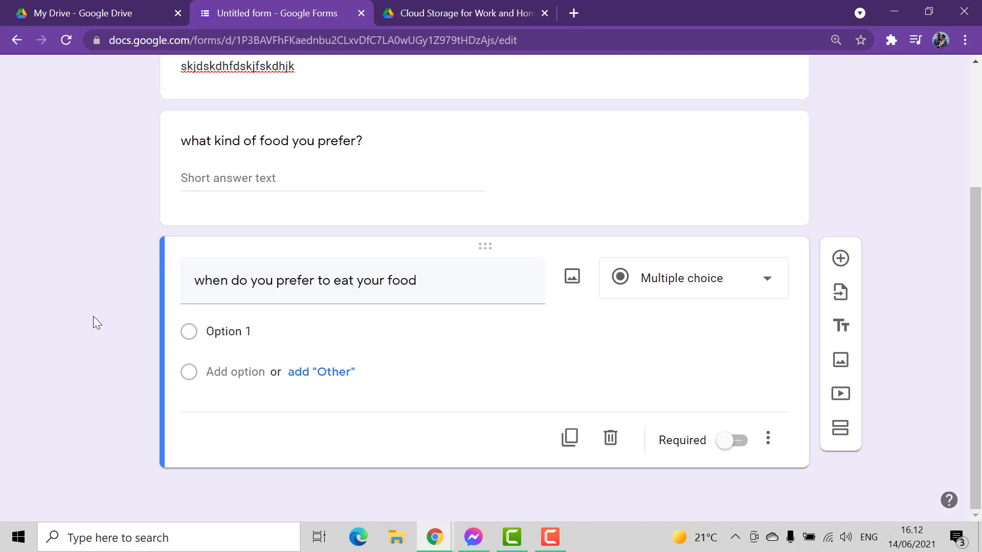
- Add another blank multiple-choice question below the "when do you prefer to eat your food" question and activate its question text
{"action": "left_click", "coordinate": [841, 260]}
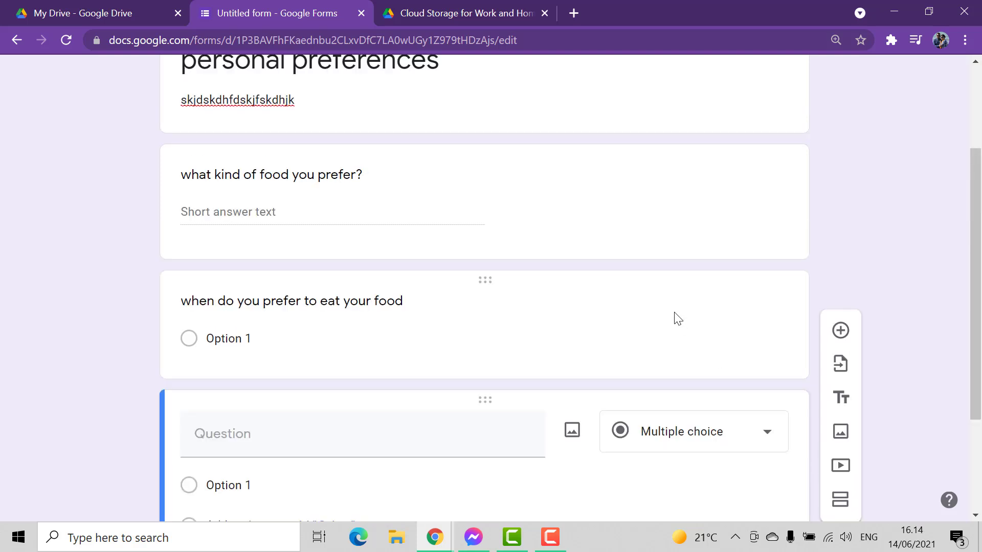
{"action": "scroll", "coordinate": [675, 314], "scroll_direction": "up", "scroll_amount": 2}
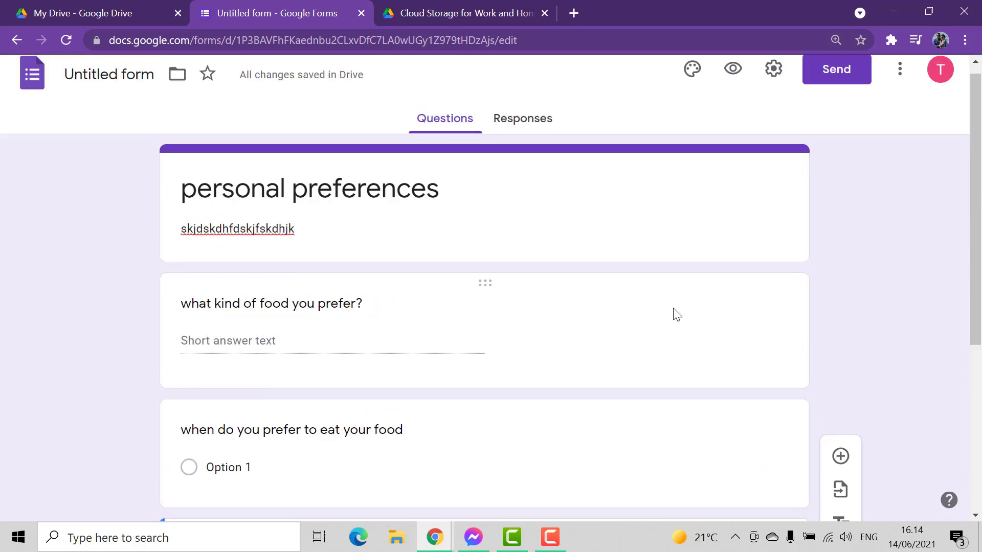
{"action": "scroll", "coordinate": [676, 314], "scroll_direction": "down", "scroll_amount": 2}
{"action": "scroll", "coordinate": [677, 314], "scroll_direction": "down", "scroll_amount": 3}
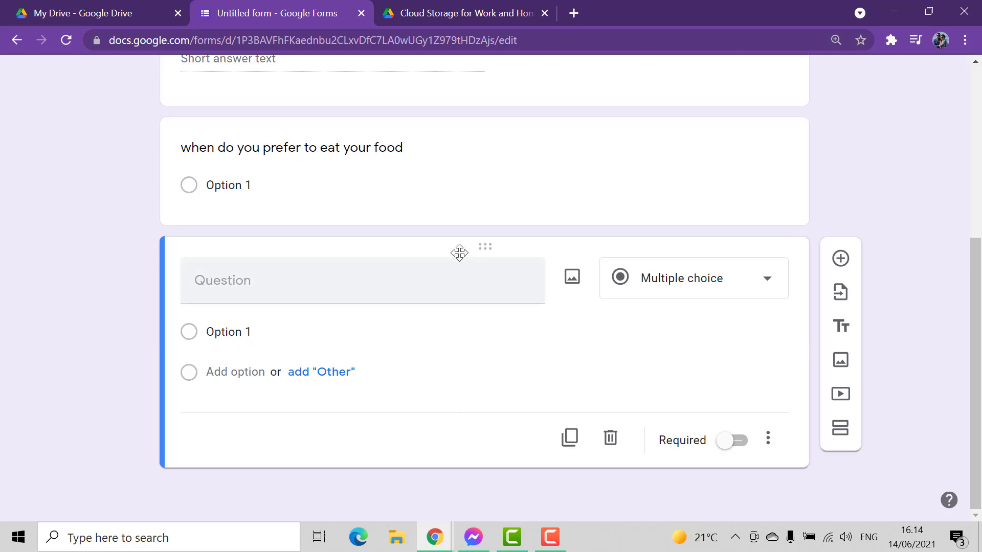
{"action": "left_click", "coordinate": [361, 278]}
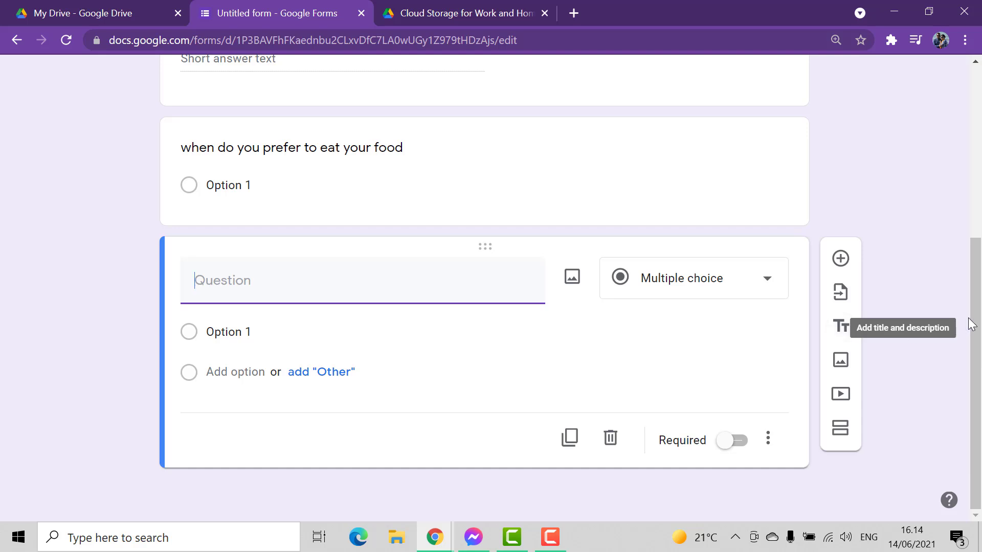
- Add a title and description block below the blank question, titled "carry on" with the description "you are almost there"
{"action": "left_click", "coordinate": [839, 330]}
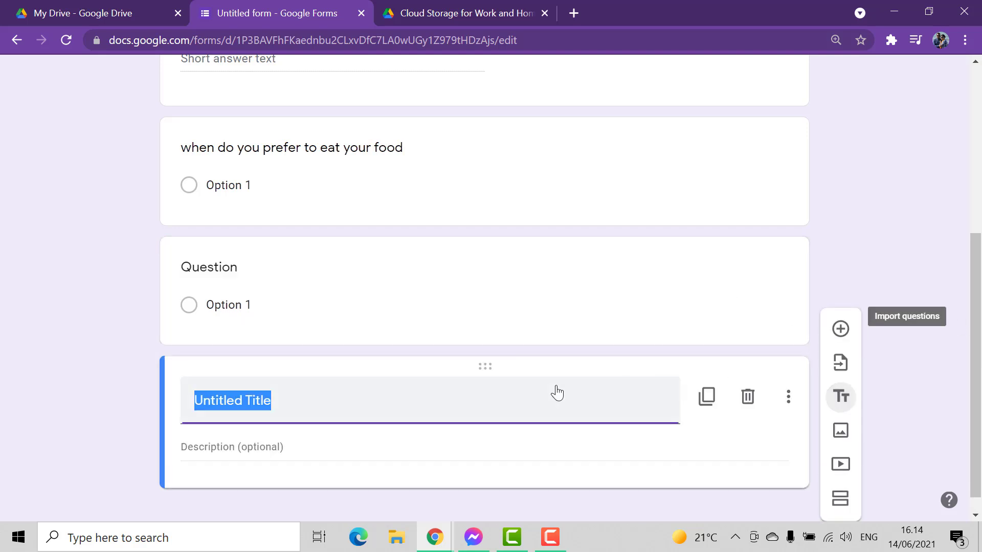
{"action": "type", "text": "carry on"}
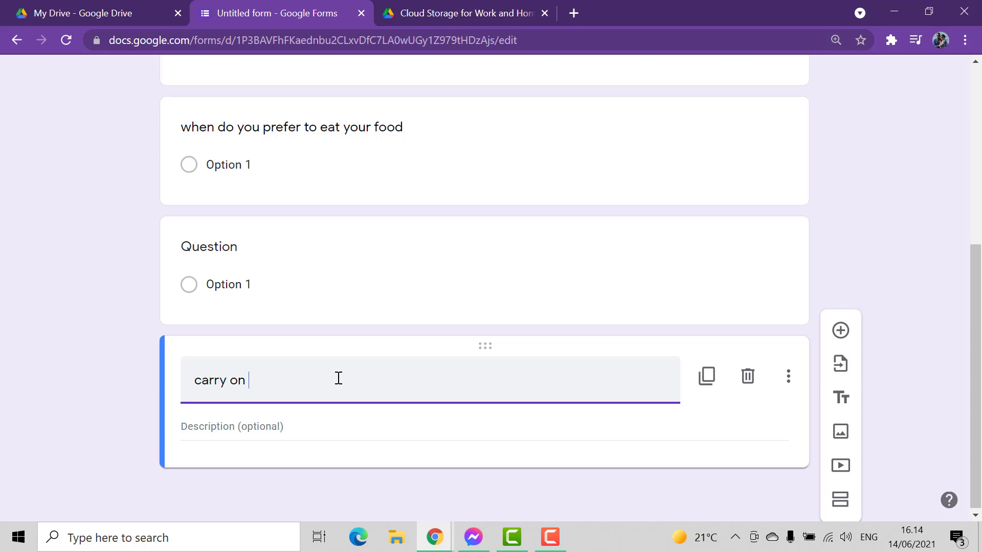
{"action": "key", "text": "Tab"}
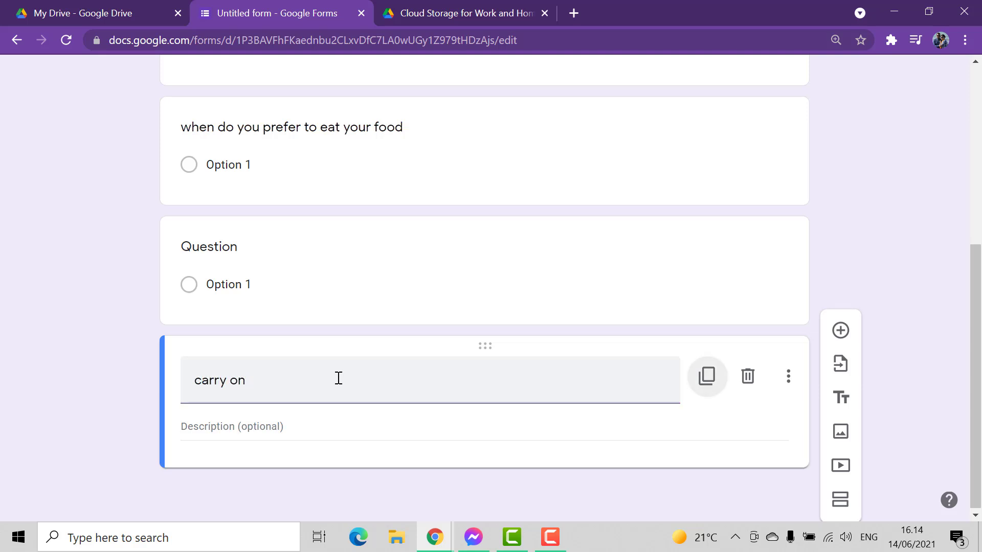
{"action": "left_click", "coordinate": [252, 425]}
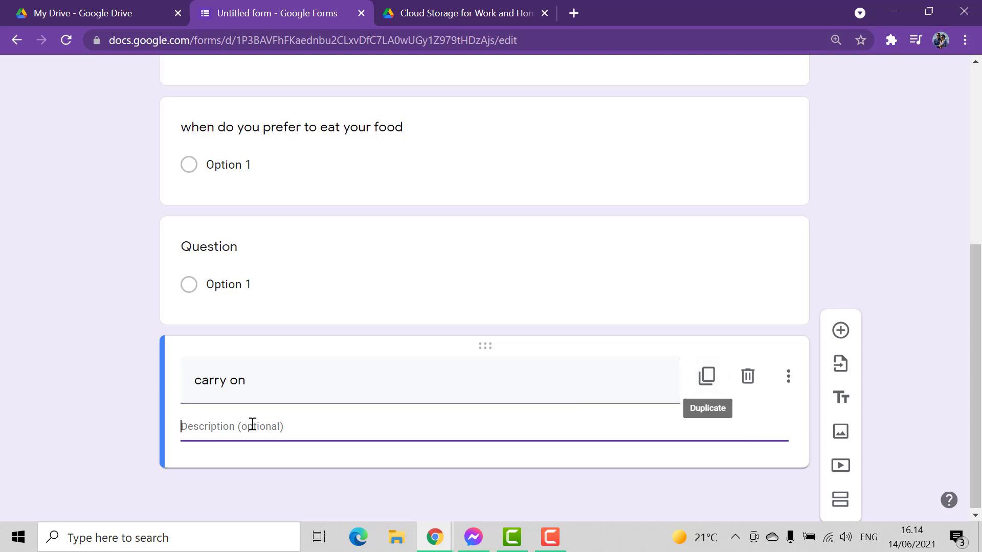
{"action": "type", "text": "you are al"}
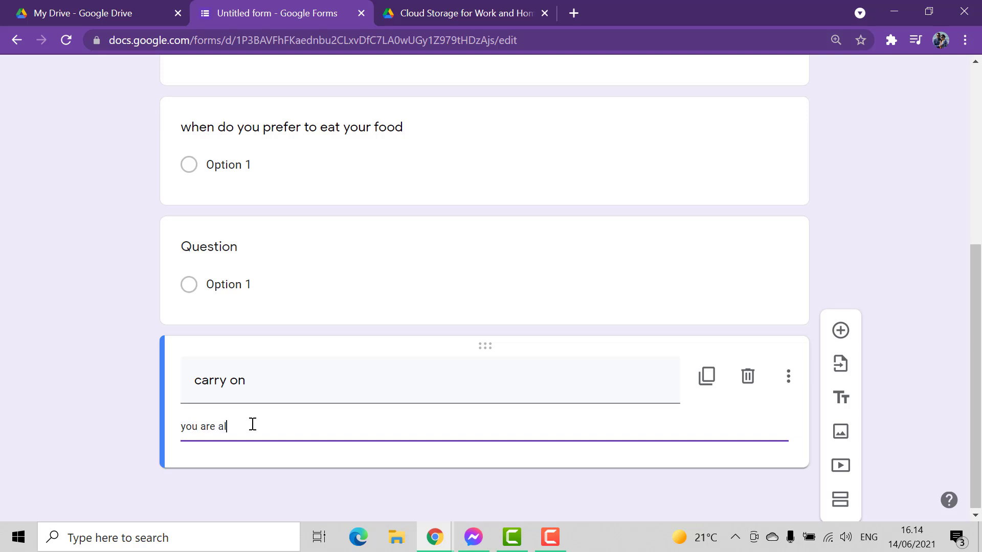
{"action": "type", "text": "most there"}
{"action": "left_click", "coordinate": [935, 290]}
{"action": "left_click_drag", "start_coordinate": [977, 321], "coordinate": [977, 327]}
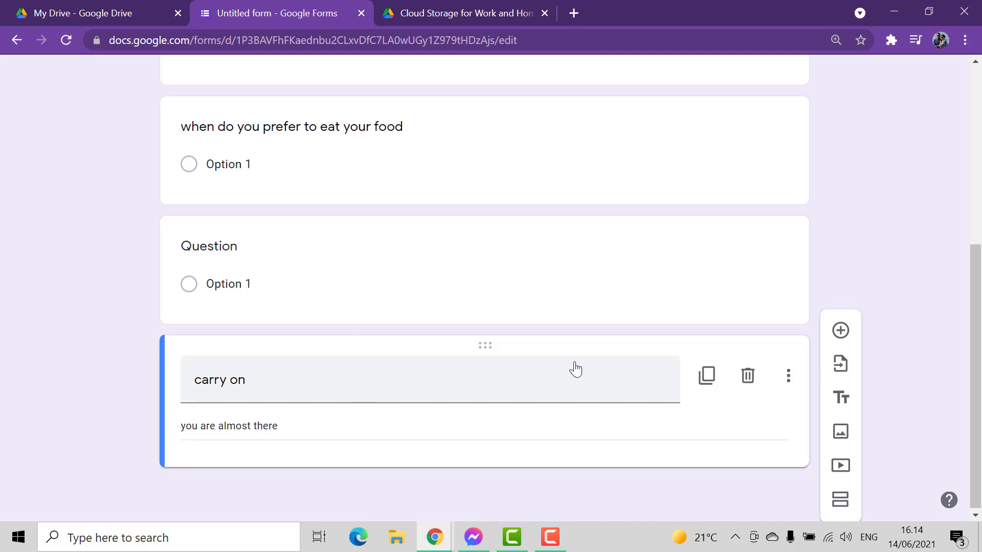
- Add a new blank question below the "carry on" block
{"action": "left_click", "coordinate": [840, 330]}
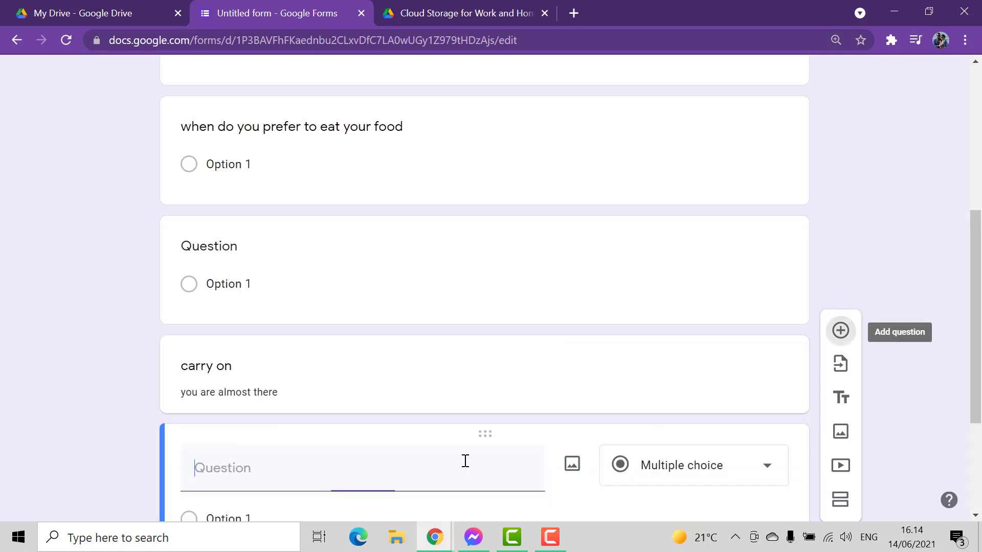
{"action": "scroll", "coordinate": [443, 436], "scroll_direction": "down", "scroll_amount": 3}
{"action": "scroll", "coordinate": [434, 412], "scroll_direction": "up", "scroll_amount": 2}
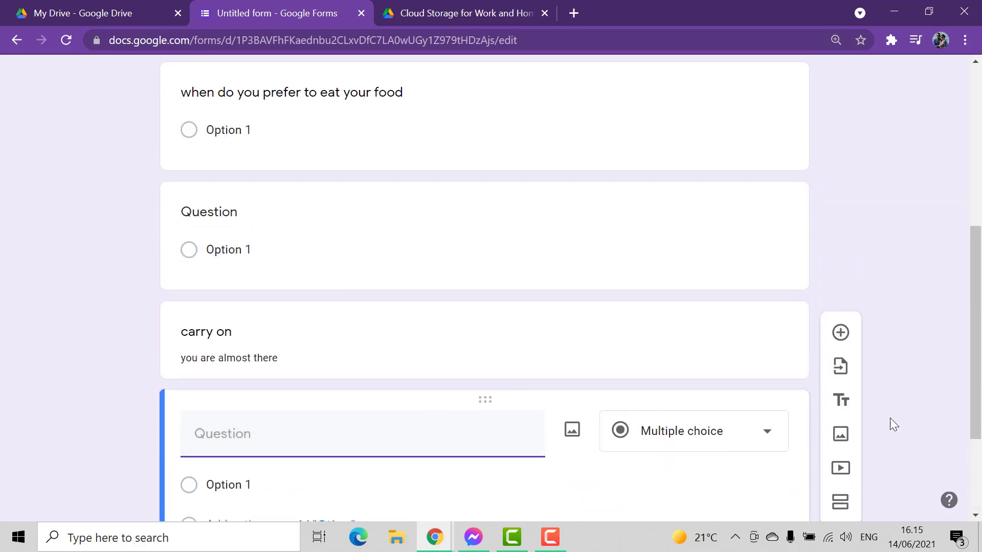
{"action": "scroll", "coordinate": [353, 327], "scroll_direction": "down", "scroll_amount": 3}
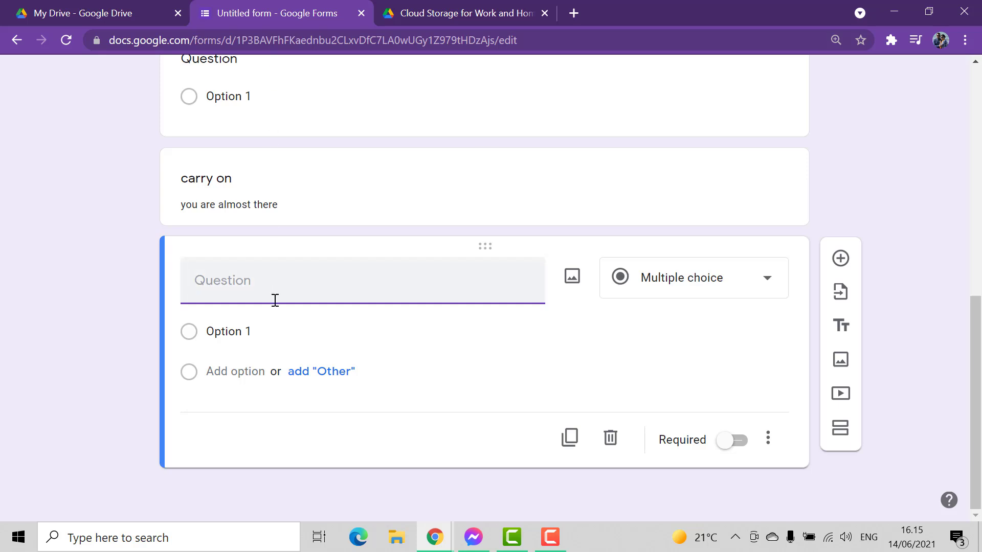
{"action": "scroll", "coordinate": [306, 210], "scroll_direction": "up", "scroll_amount": 1}
{"action": "scroll", "coordinate": [307, 386], "scroll_direction": "down", "scroll_amount": 1}
{"action": "left_click", "coordinate": [619, 504]}
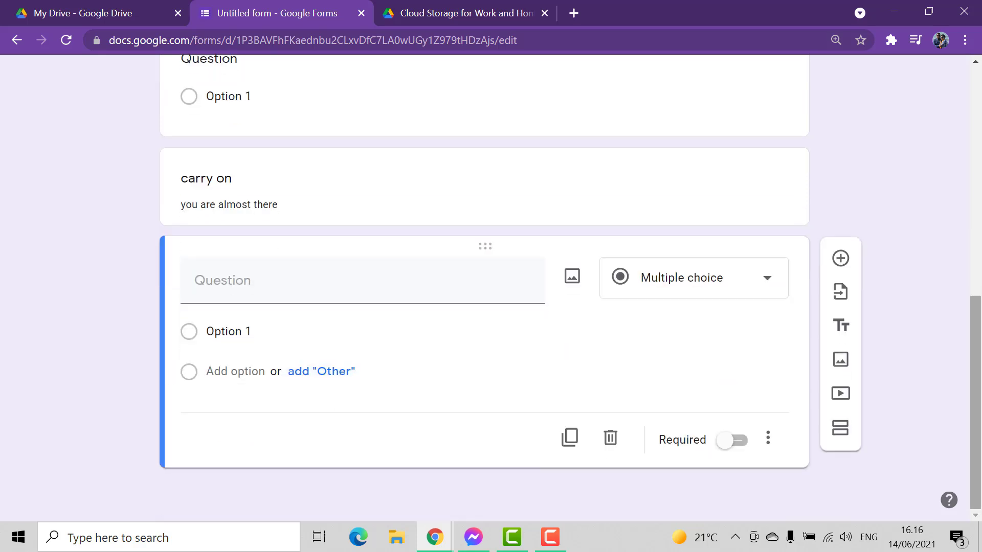
- Look through the image sources for the form, including Google image results for "tree", Upload and Photos, and close without inserting an image
{"action": "left_click", "coordinate": [847, 365]}
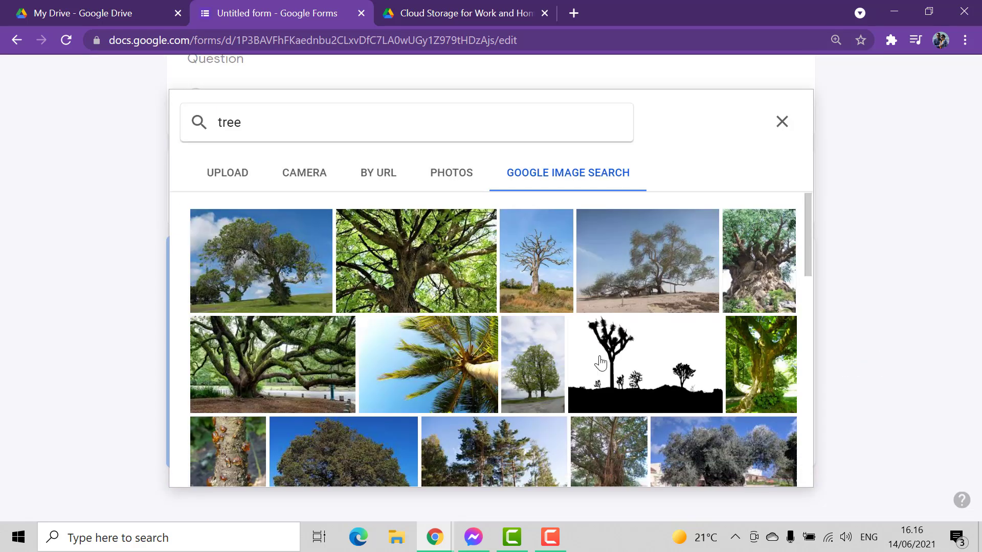
{"action": "scroll", "coordinate": [389, 358], "scroll_direction": "down", "scroll_amount": 3}
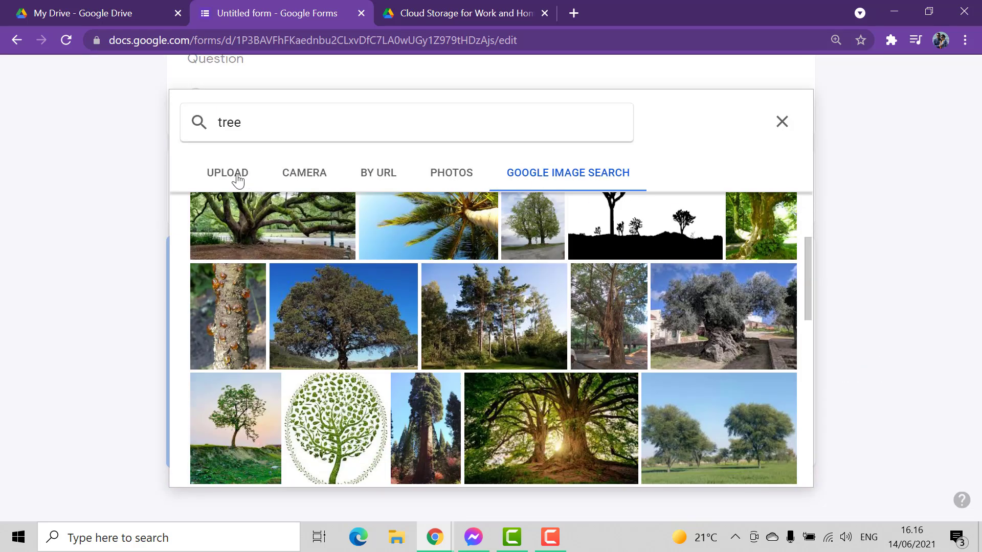
{"action": "left_click", "coordinate": [217, 175]}
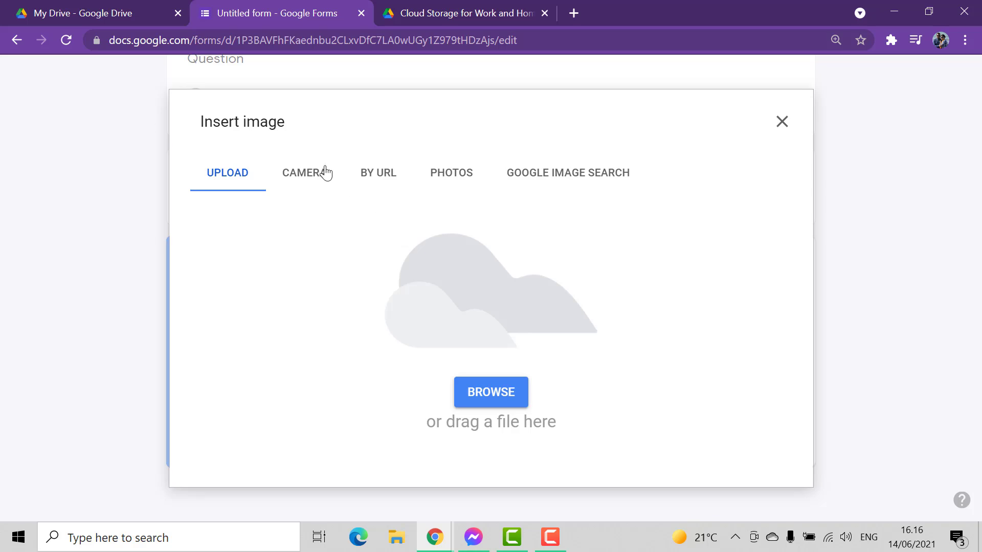
{"action": "left_click", "coordinate": [471, 175]}
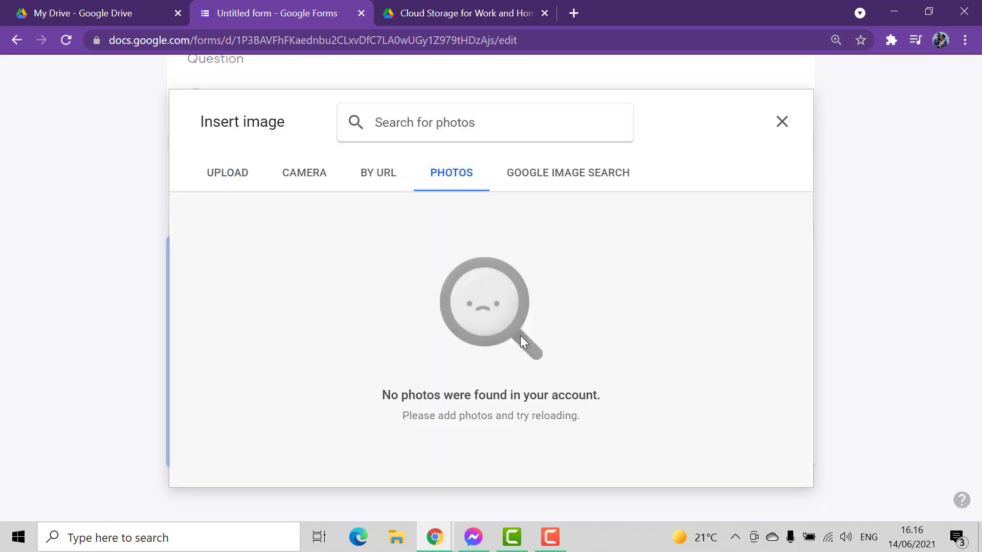
{"action": "left_click", "coordinate": [563, 183]}
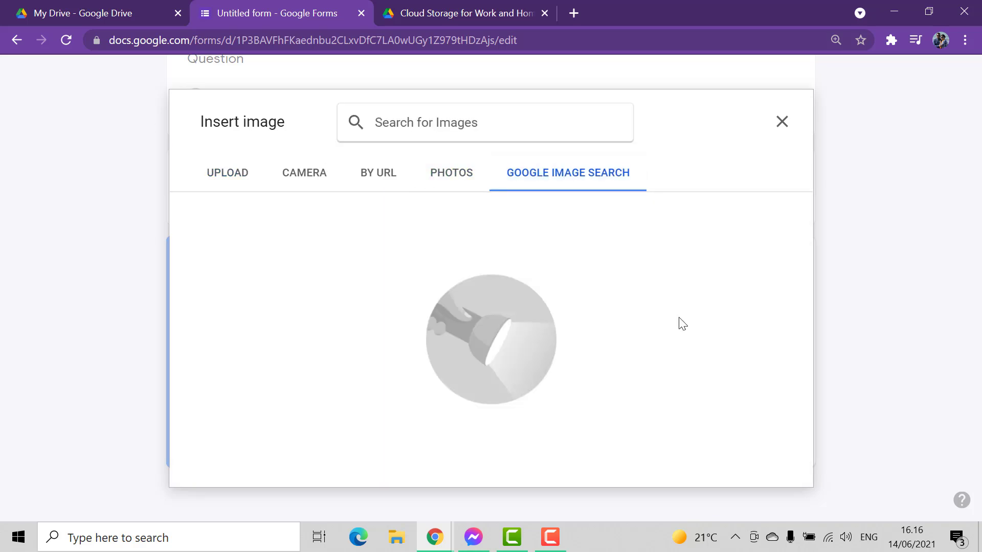
{"action": "left_click", "coordinate": [782, 123]}
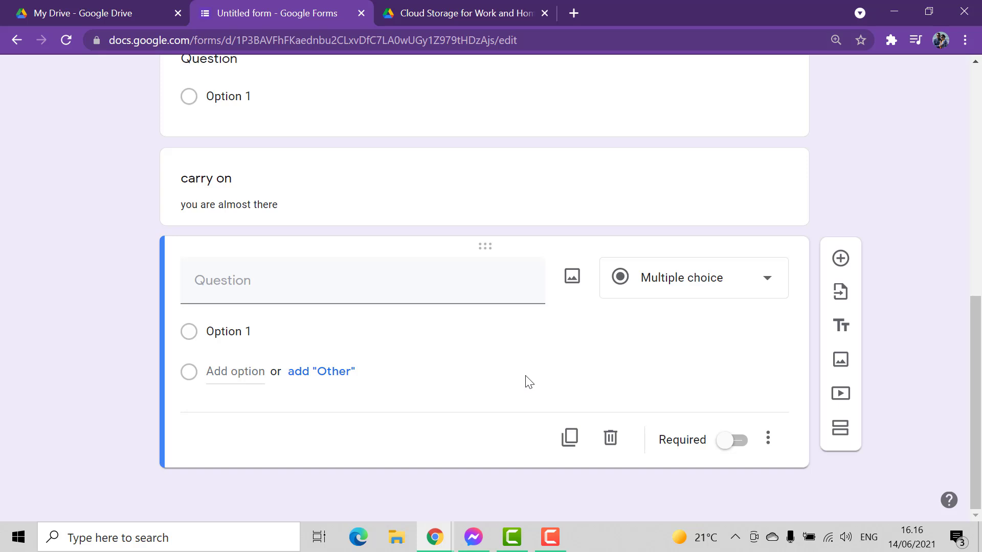
- Add a new section after the last question of the form and title it "Health"
{"action": "scroll", "coordinate": [511, 267], "scroll_direction": "up", "scroll_amount": 10}
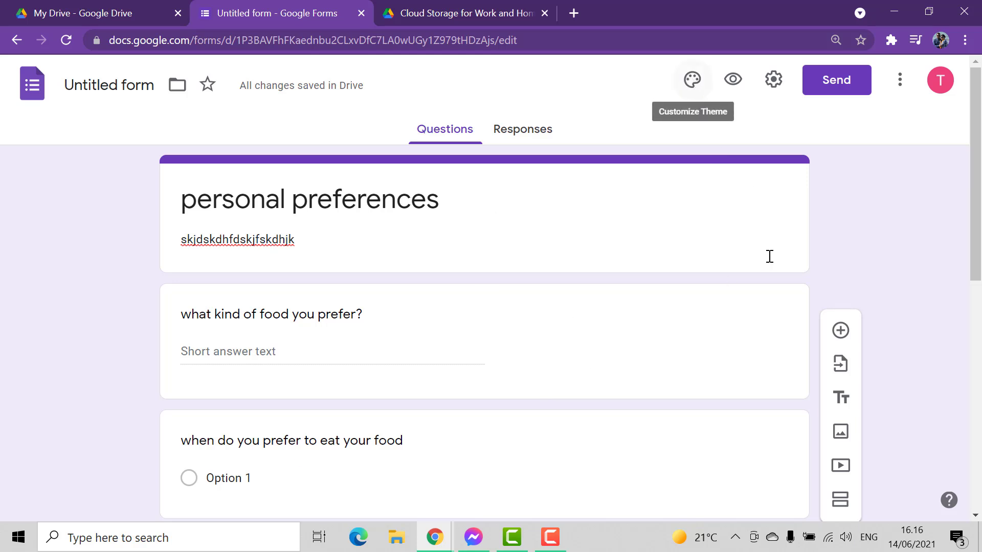
{"action": "scroll", "coordinate": [769, 256], "scroll_direction": "down", "scroll_amount": 10}
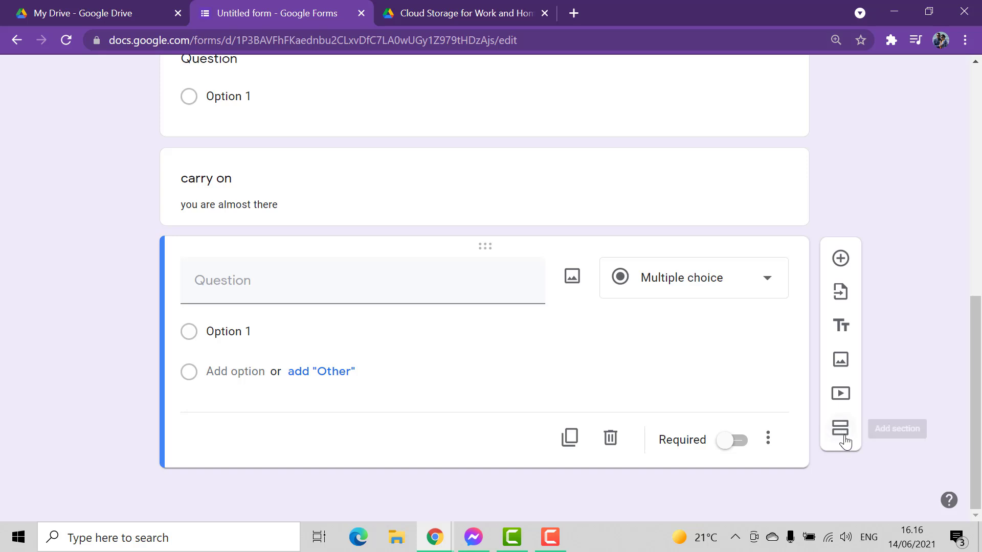
{"action": "scroll", "coordinate": [723, 399], "scroll_direction": "up", "scroll_amount": 10}
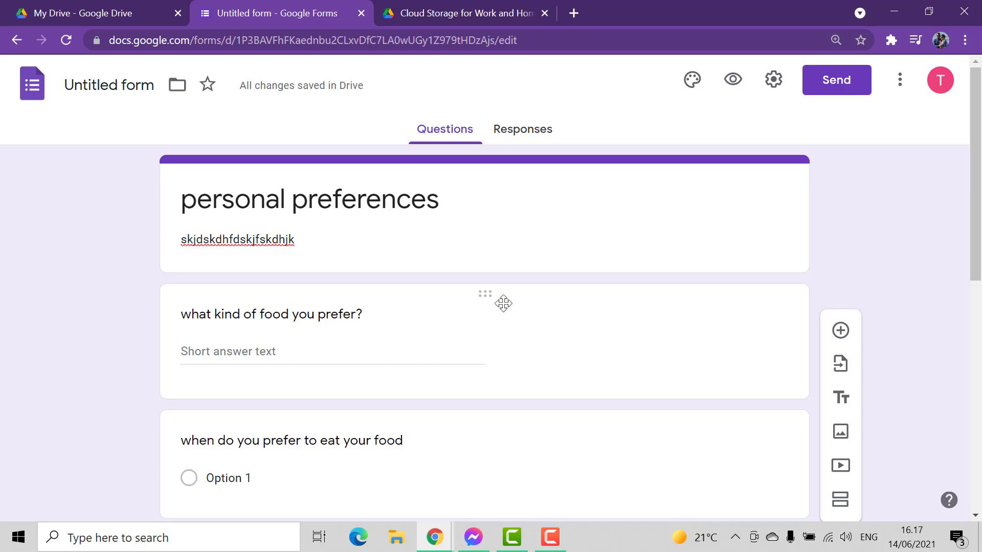
{"action": "scroll", "coordinate": [502, 303], "scroll_direction": "down", "scroll_amount": 5}
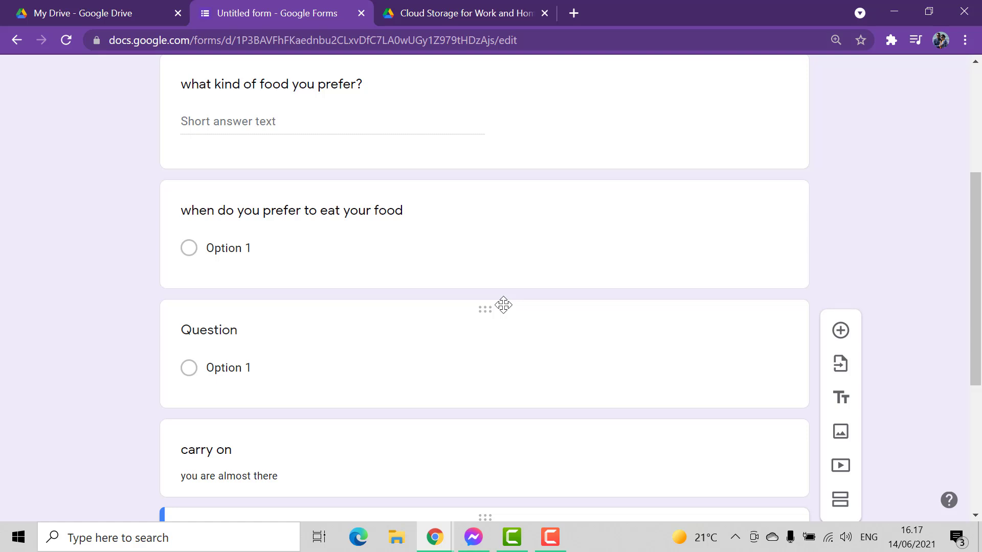
{"action": "scroll", "coordinate": [503, 305], "scroll_direction": "down", "scroll_amount": 5}
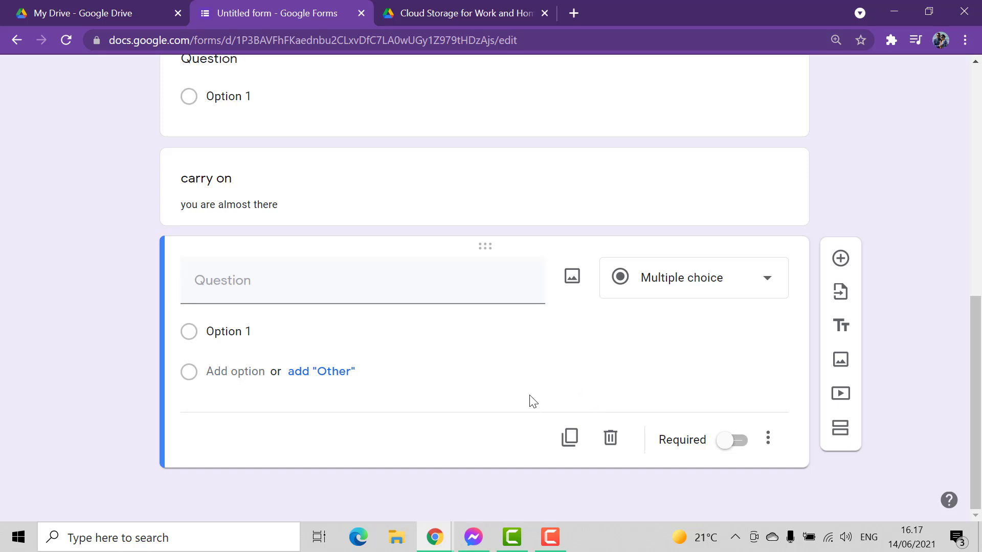
{"action": "left_click", "coordinate": [844, 434]}
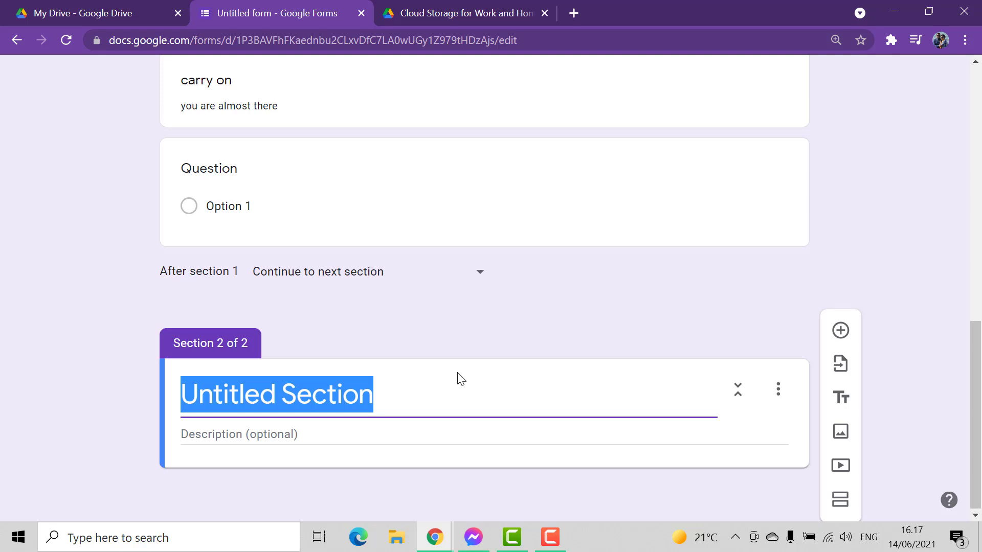
{"action": "type", "text": "Health"}
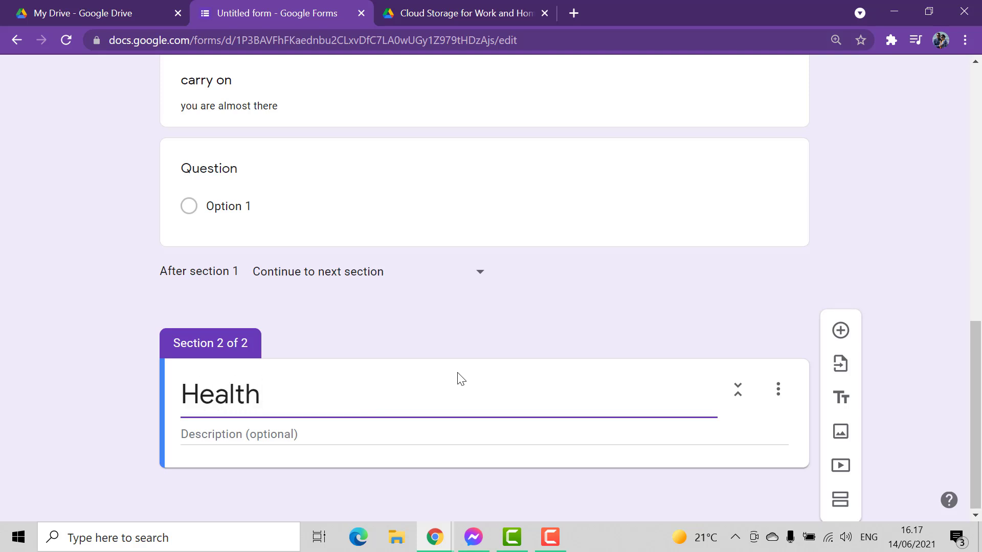
- Enter "you fill your health preference down here" as the description of the Health section
{"action": "left_click", "coordinate": [236, 432]}
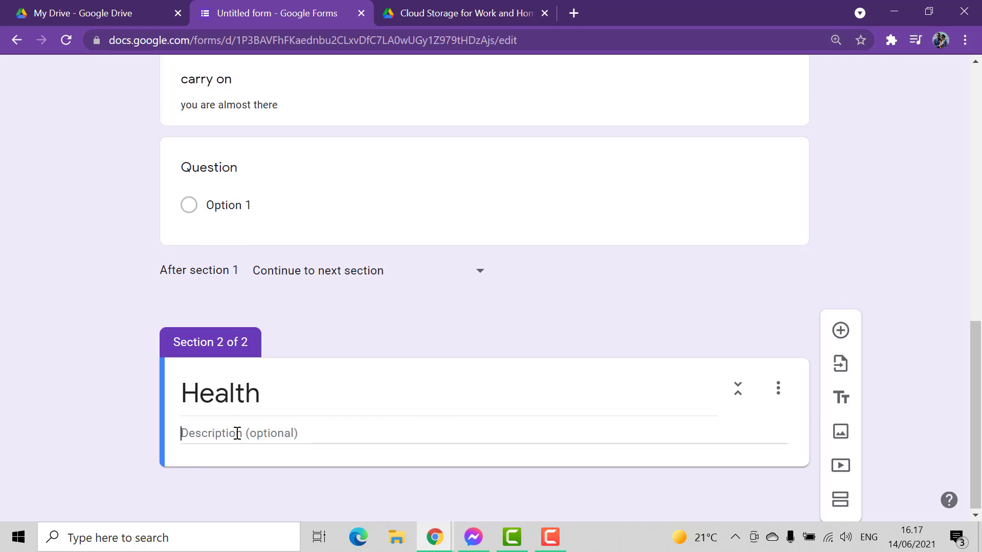
{"action": "type", "text": "y"}
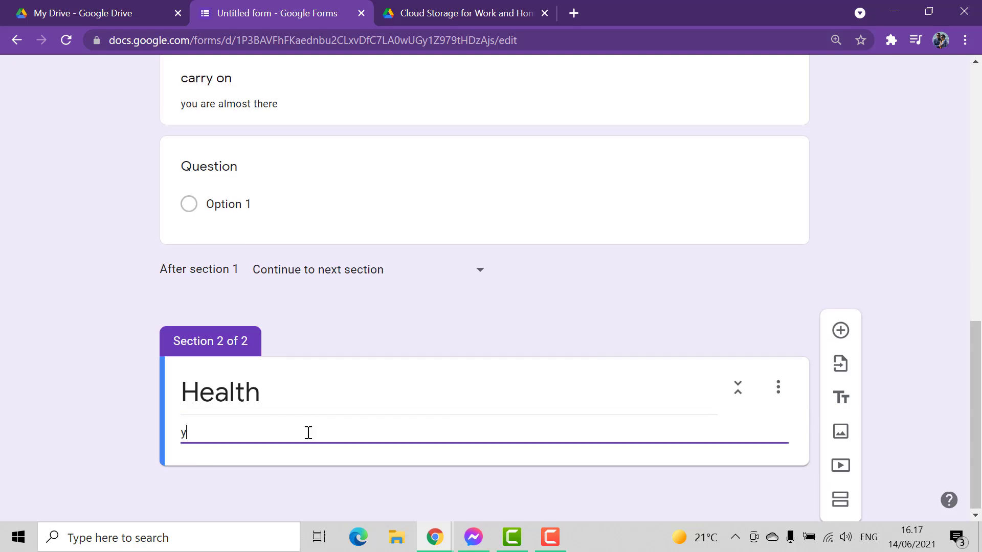
{"action": "type", "text": "o fill"}
{"action": "key", "text": "BackSpace"}
{"action": "key", "text": "BackSpace"}
{"action": "key", "text": "BackSpace"}
{"action": "type", "text": "ou till ill your helath"}
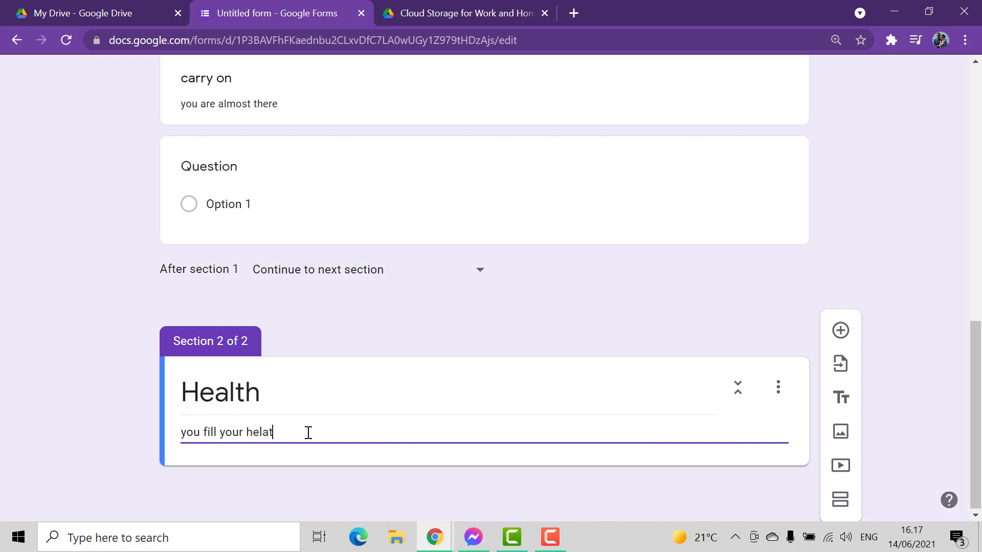
{"action": "key", "text": "BackSpace"}
{"action": "key", "text": "BackSpace"}
{"action": "type", "text": "th preference down here"}
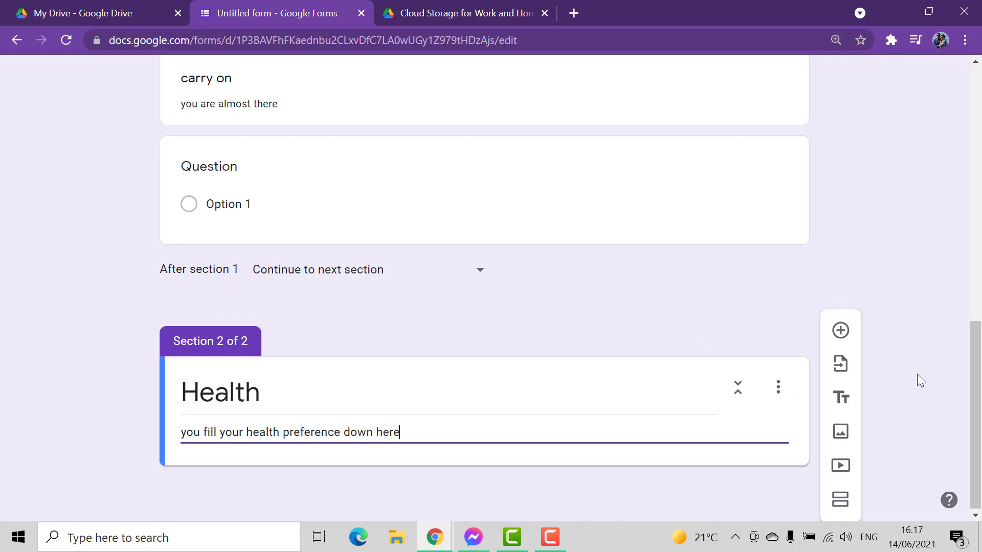
- Add a blank question to the Health section and look through the question types, keeping Multiple choice
{"action": "left_click", "coordinate": [840, 330]}
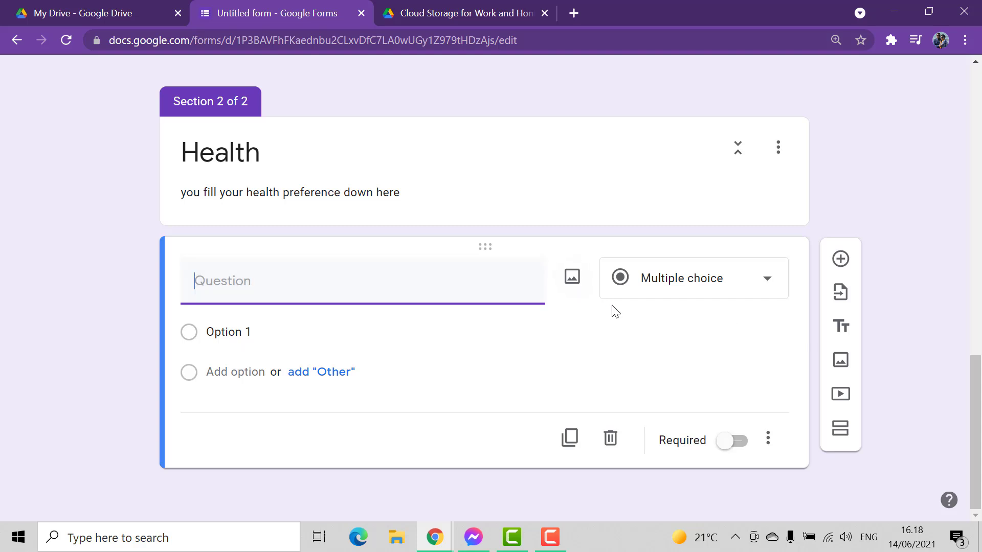
{"action": "left_click", "coordinate": [694, 282]}
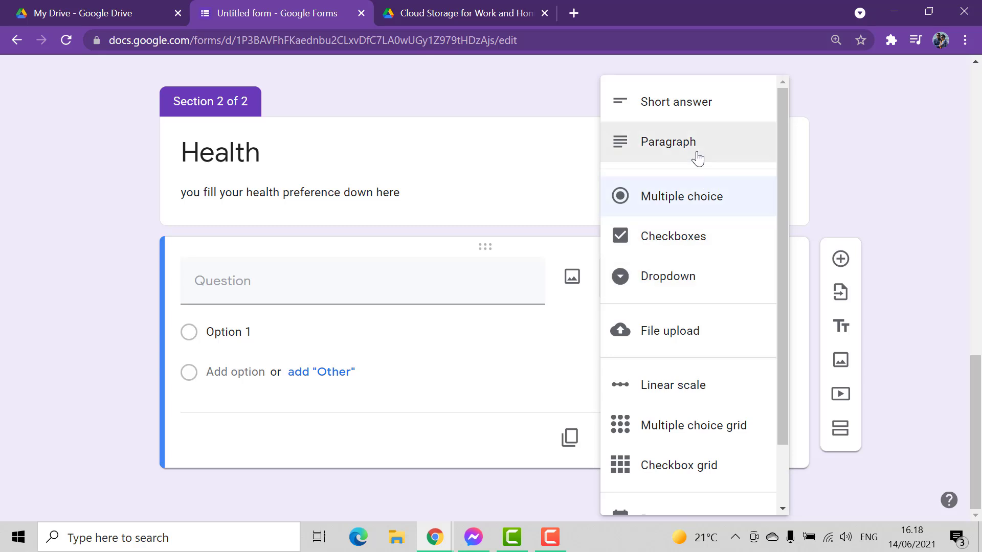
{"action": "scroll", "coordinate": [693, 292], "scroll_direction": "down", "scroll_amount": 2}
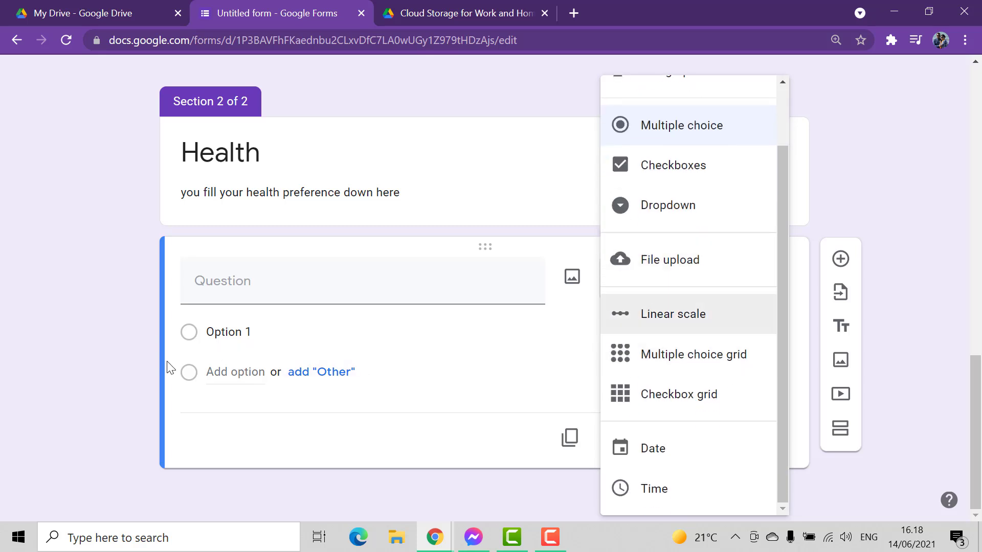
{"action": "left_click", "coordinate": [113, 346]}
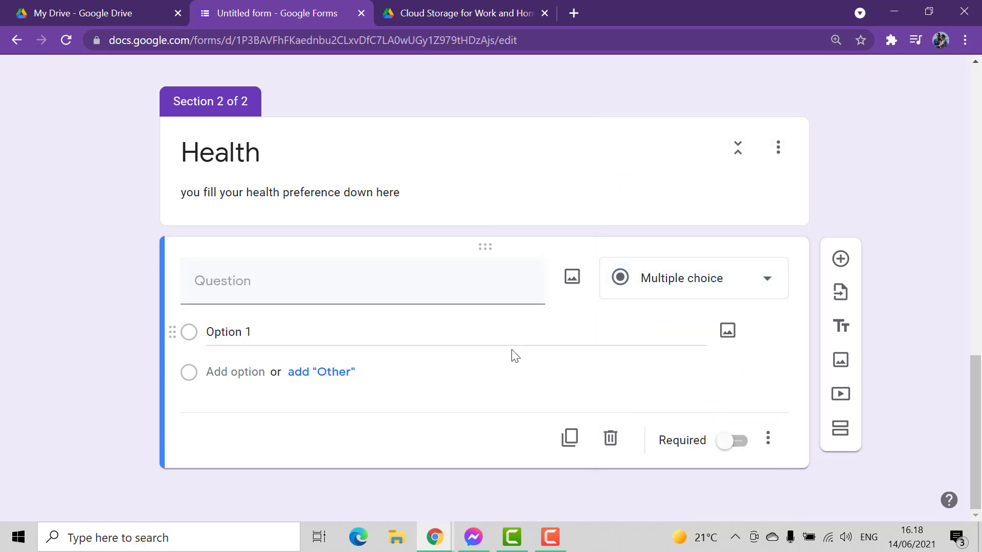
- Add a third section titled "sport" without a description, and add a blank multiple-choice question to it
{"action": "left_click", "coordinate": [840, 429]}
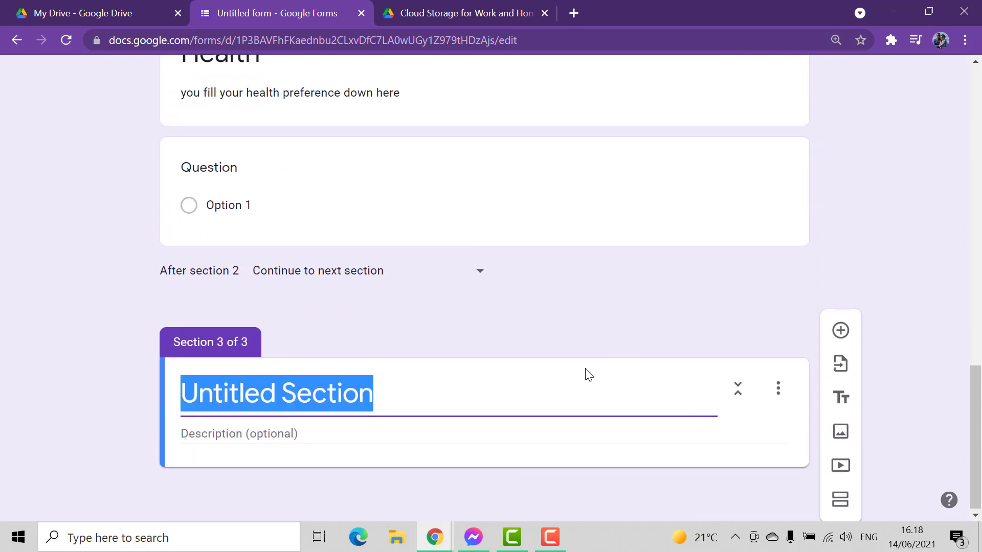
{"action": "type", "text": "sport"}
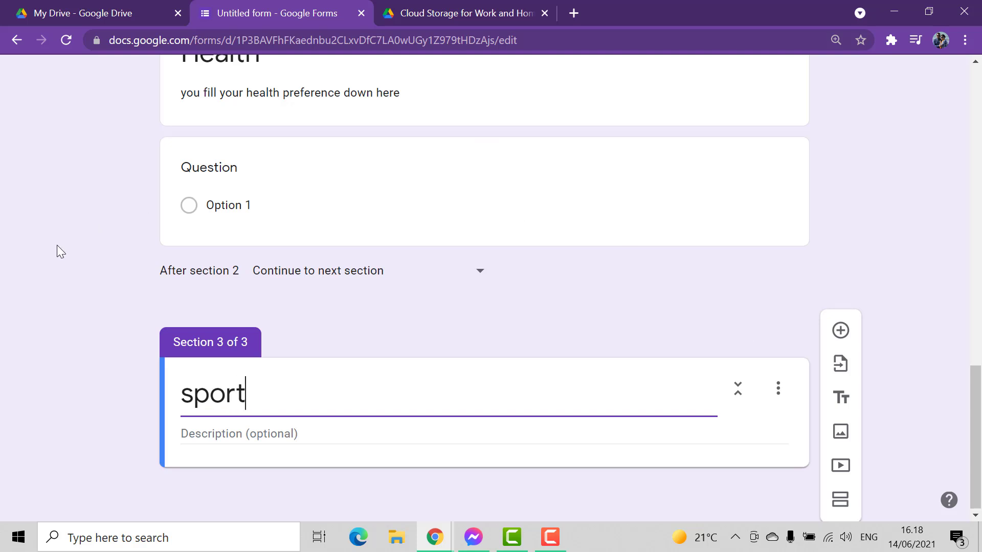
{"action": "left_click", "coordinate": [144, 252]}
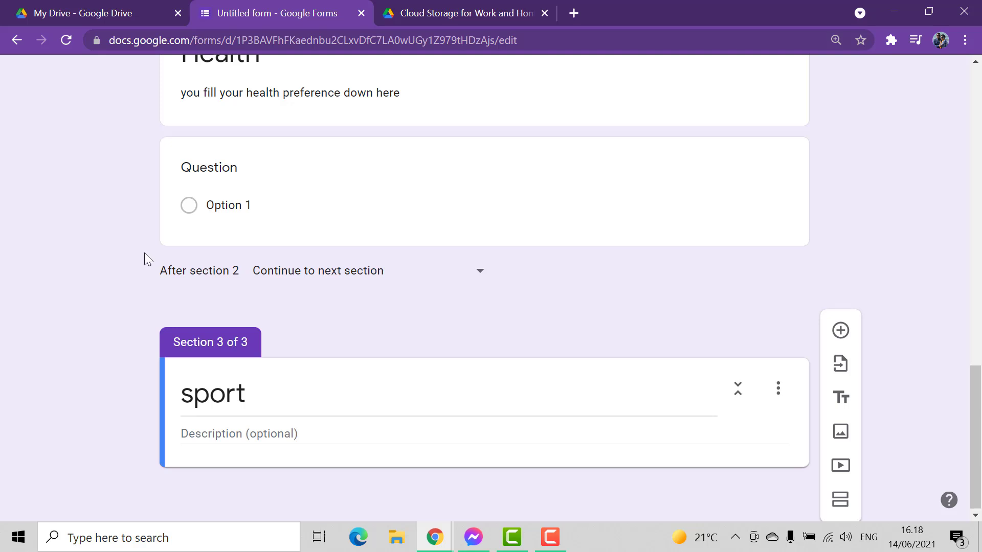
{"action": "left_click", "coordinate": [270, 430]}
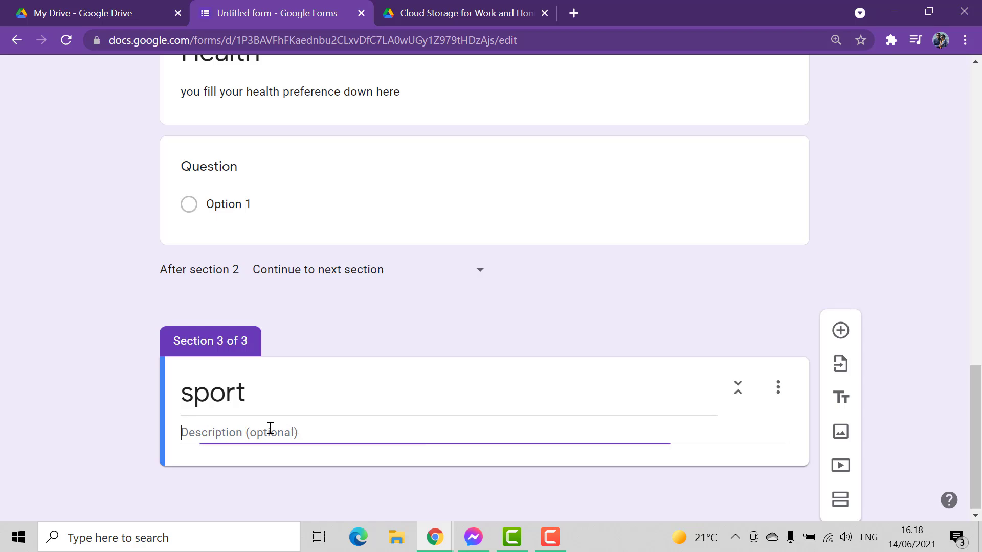
{"action": "left_click", "coordinate": [841, 330]}
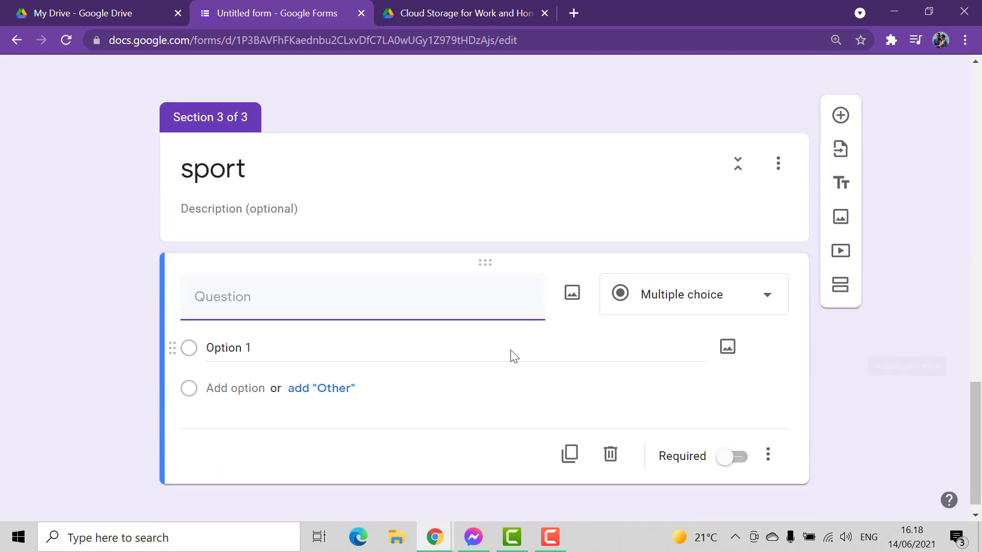
- Customize the form's theme with the colorful candy picture from the Work and School header themes as the header image
{"action": "scroll", "coordinate": [387, 392], "scroll_direction": "up", "scroll_amount": 20}
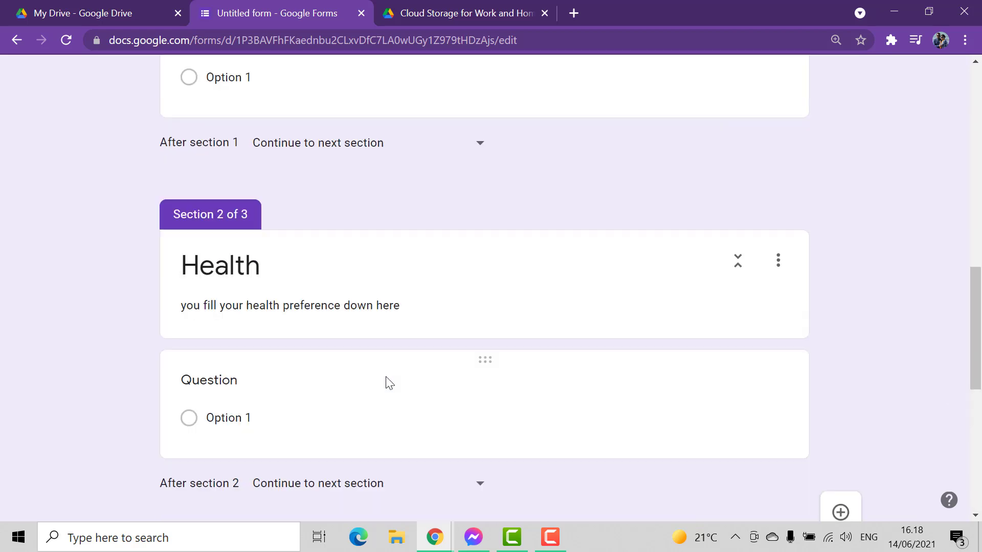
{"action": "scroll", "coordinate": [388, 383], "scroll_direction": "down", "scroll_amount": 18}
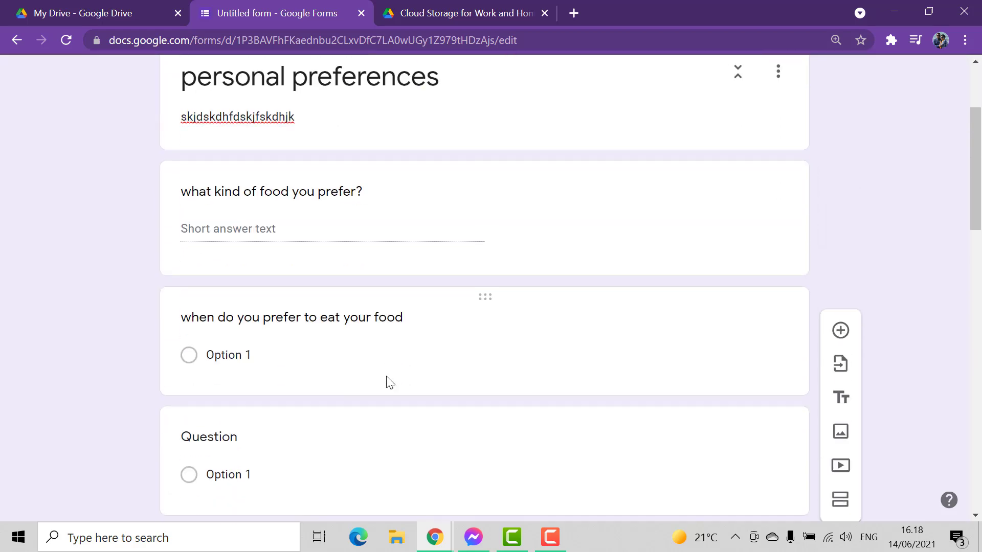
{"action": "scroll", "coordinate": [387, 384], "scroll_direction": "down", "scroll_amount": 3}
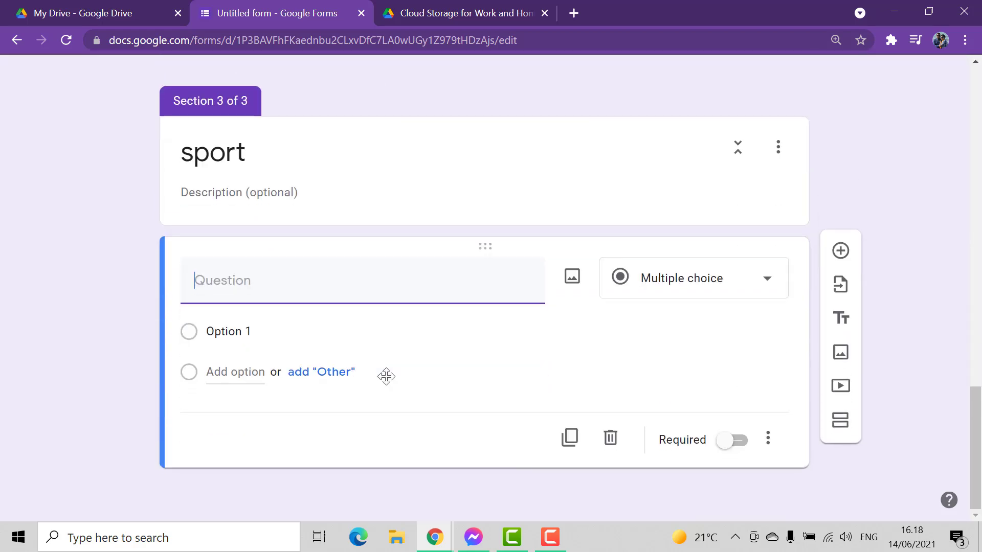
{"action": "scroll", "coordinate": [387, 381], "scroll_direction": "up", "scroll_amount": 15}
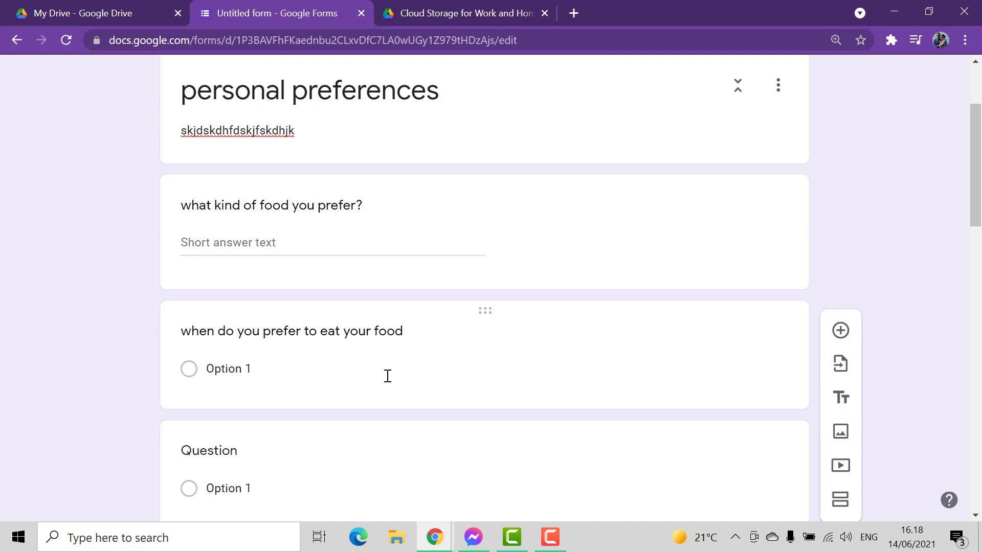
{"action": "scroll", "coordinate": [392, 379], "scroll_direction": "up", "scroll_amount": 3}
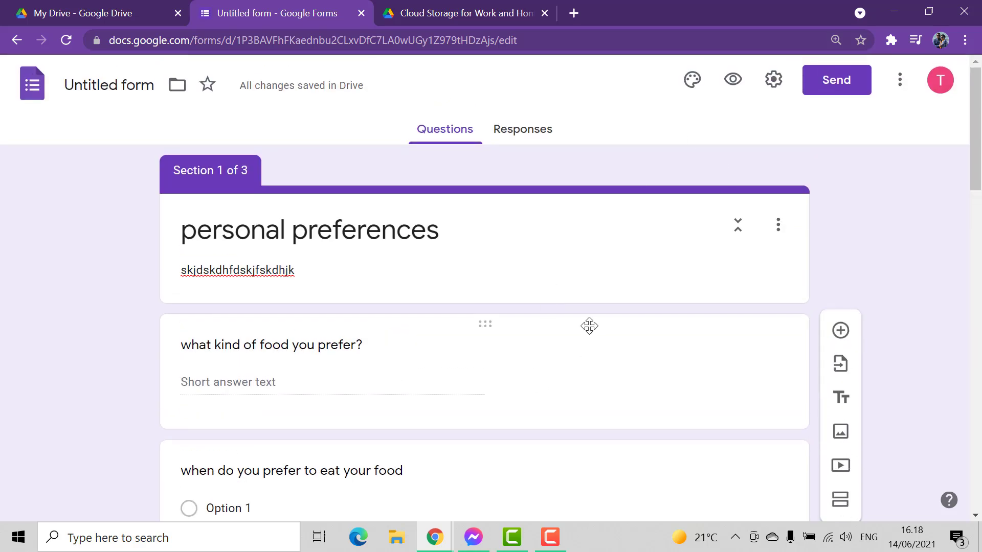
{"action": "left_click", "coordinate": [690, 82]}
{"action": "scroll", "coordinate": [778, 305], "scroll_direction": "down", "scroll_amount": 1}
{"action": "scroll", "coordinate": [778, 302], "scroll_direction": "up", "scroll_amount": 1}
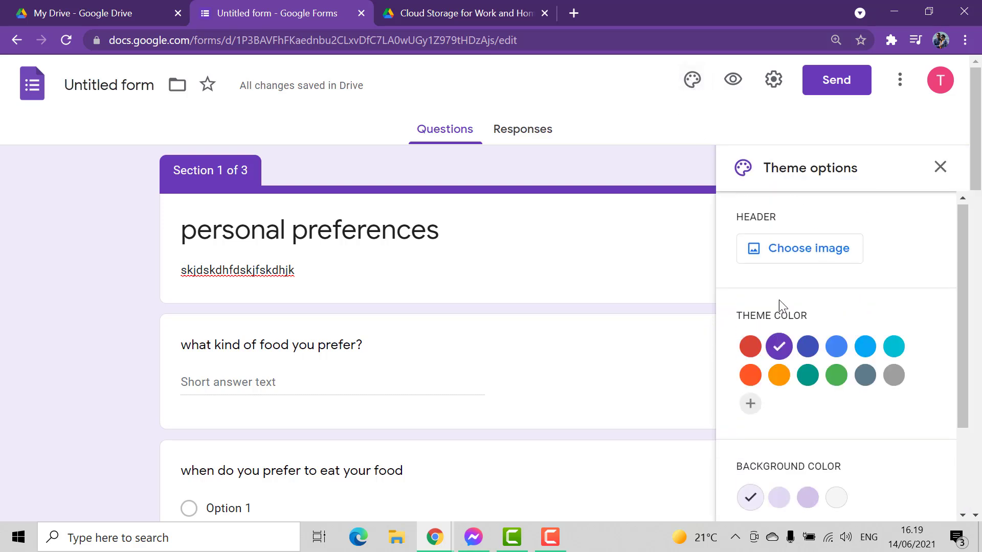
{"action": "left_click", "coordinate": [836, 260]}
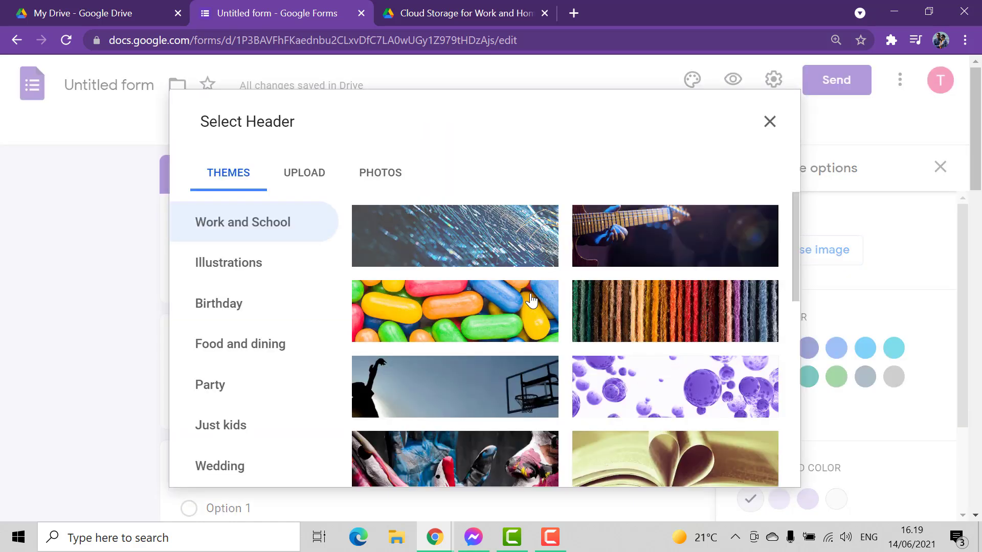
{"action": "scroll", "coordinate": [457, 338], "scroll_direction": "down", "scroll_amount": 1}
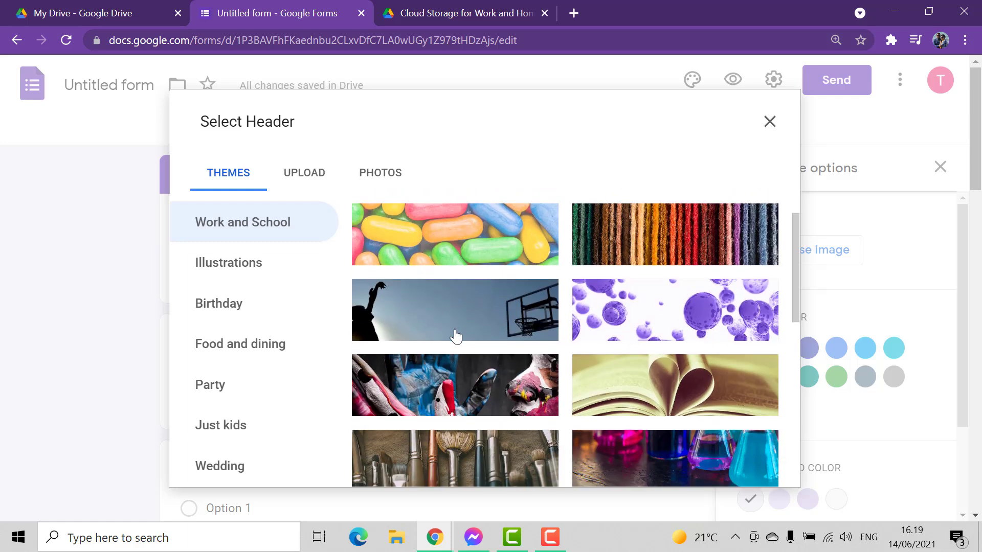
{"action": "left_click", "coordinate": [489, 250]}
{"action": "left_click", "coordinate": [756, 467]}
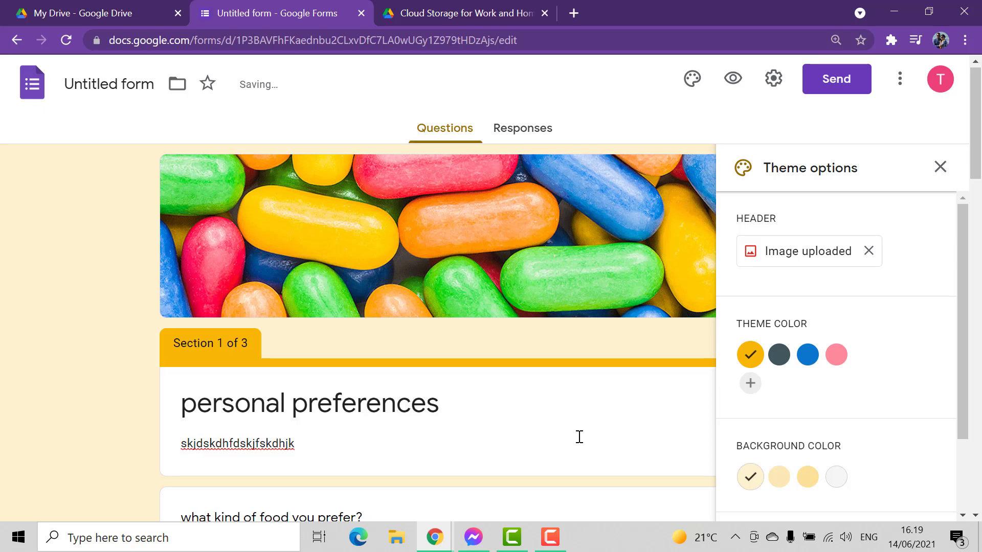
- Try the blue theme color on the form and settle on the pink theme color
{"action": "scroll", "coordinate": [581, 442], "scroll_direction": "down", "scroll_amount": 3}
{"action": "scroll", "coordinate": [582, 442], "scroll_direction": "up", "scroll_amount": 3}
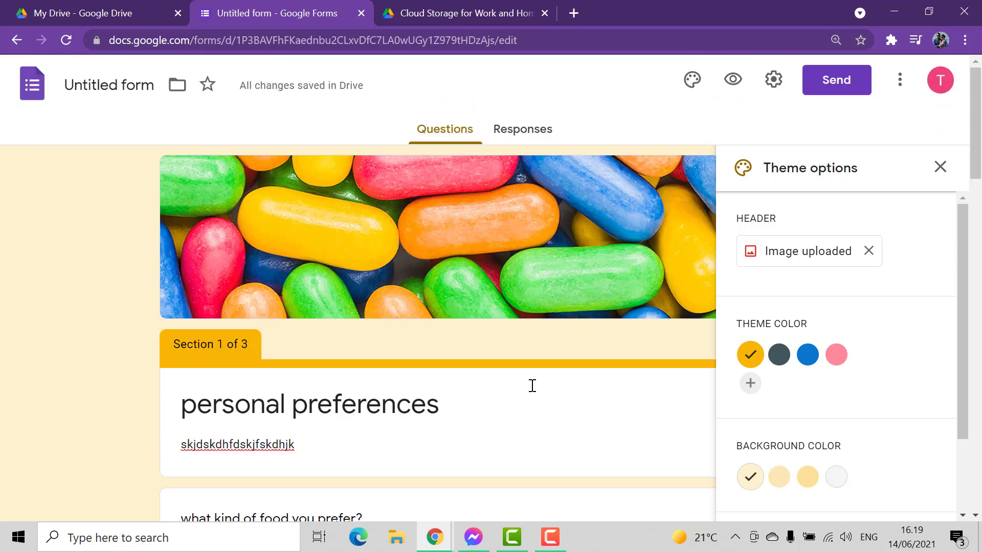
{"action": "scroll", "coordinate": [532, 385], "scroll_direction": "down", "scroll_amount": 3}
{"action": "scroll", "coordinate": [532, 391], "scroll_direction": "up", "scroll_amount": 3}
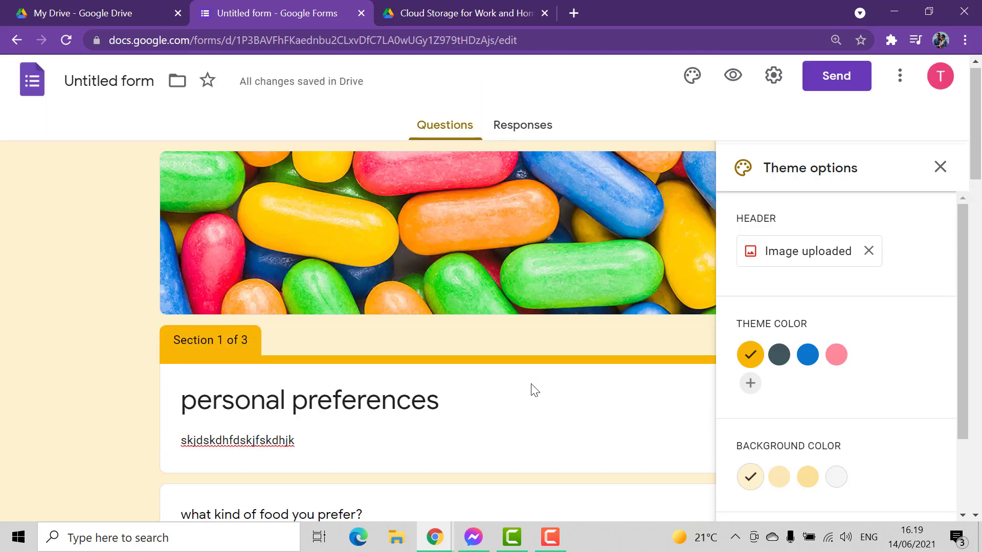
{"action": "scroll", "coordinate": [535, 391], "scroll_direction": "down", "scroll_amount": 3}
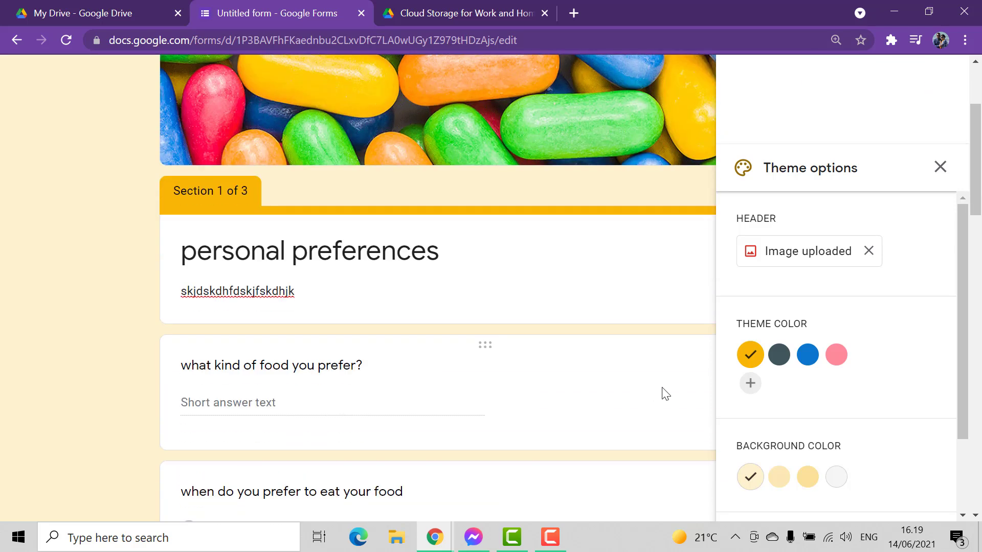
{"action": "left_click", "coordinate": [809, 364]}
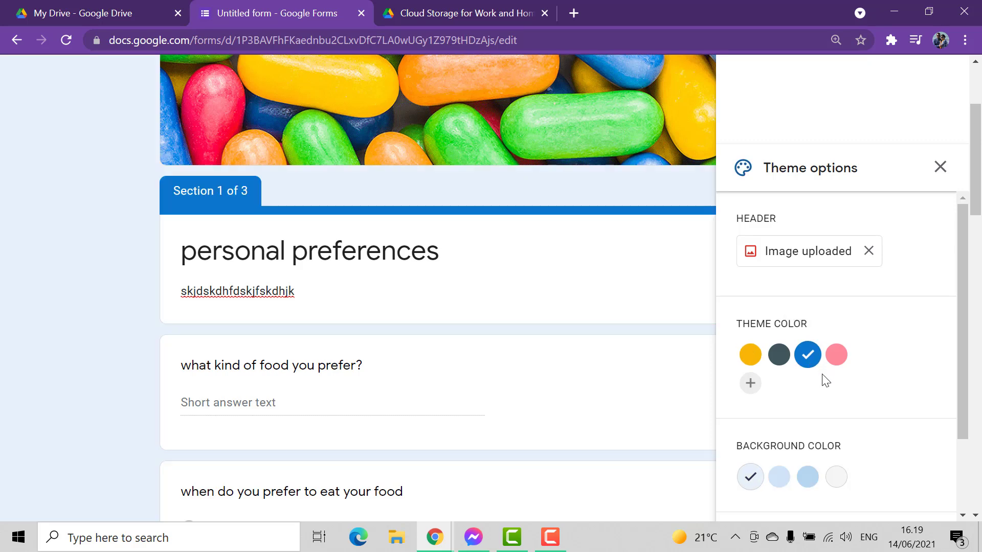
{"action": "scroll", "coordinate": [625, 350], "scroll_direction": "up", "scroll_amount": 3}
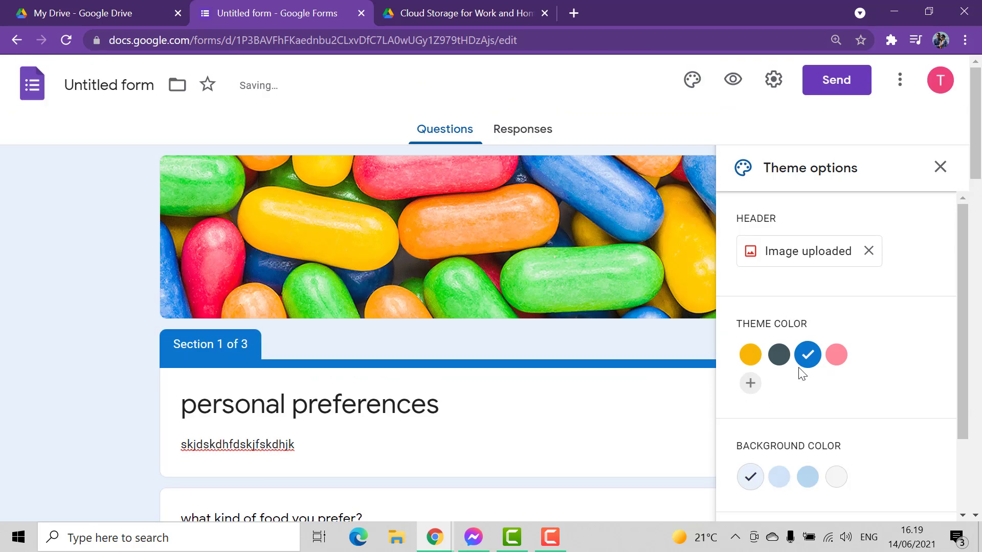
{"action": "left_click", "coordinate": [831, 361]}
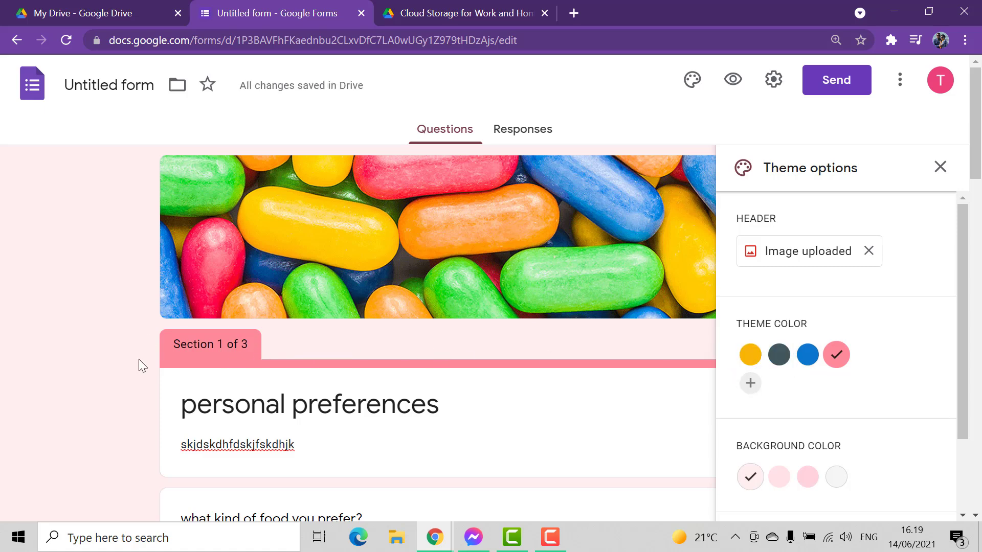
- Try the dark, medium and light pink background shades on the form and settle on the gray background color
{"action": "scroll", "coordinate": [399, 322], "scroll_direction": "down", "scroll_amount": 10}
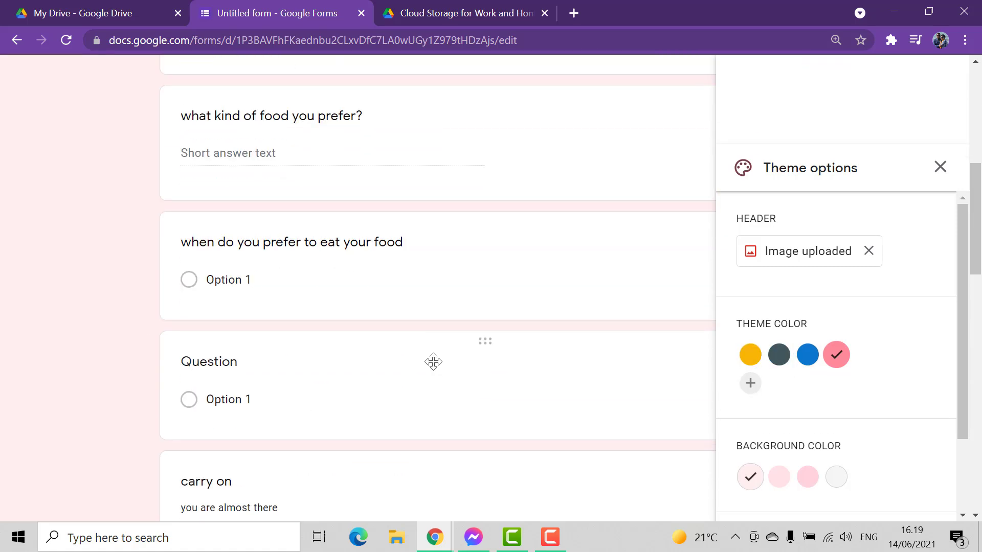
{"action": "left_click_drag", "start_coordinate": [964, 320], "coordinate": [959, 385]}
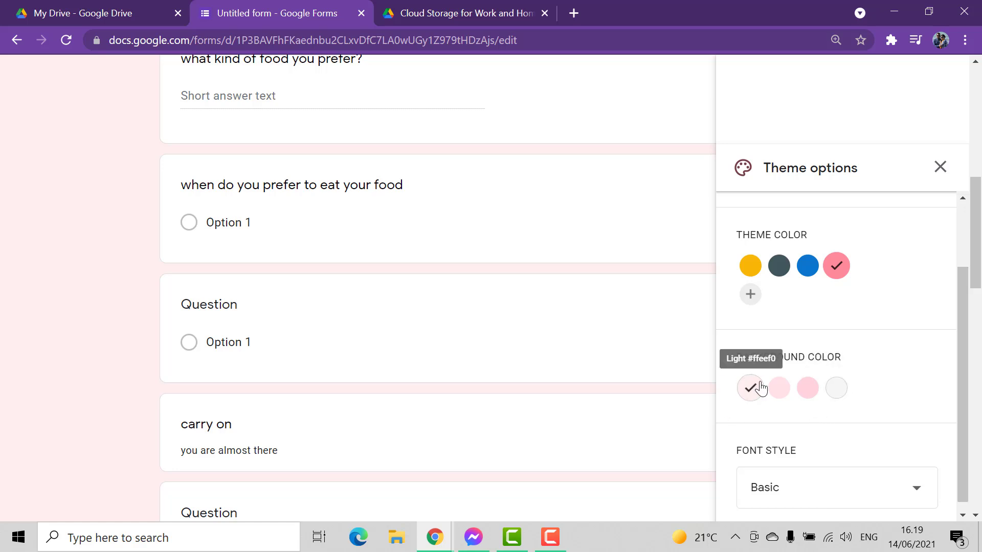
{"action": "left_click", "coordinate": [833, 392]}
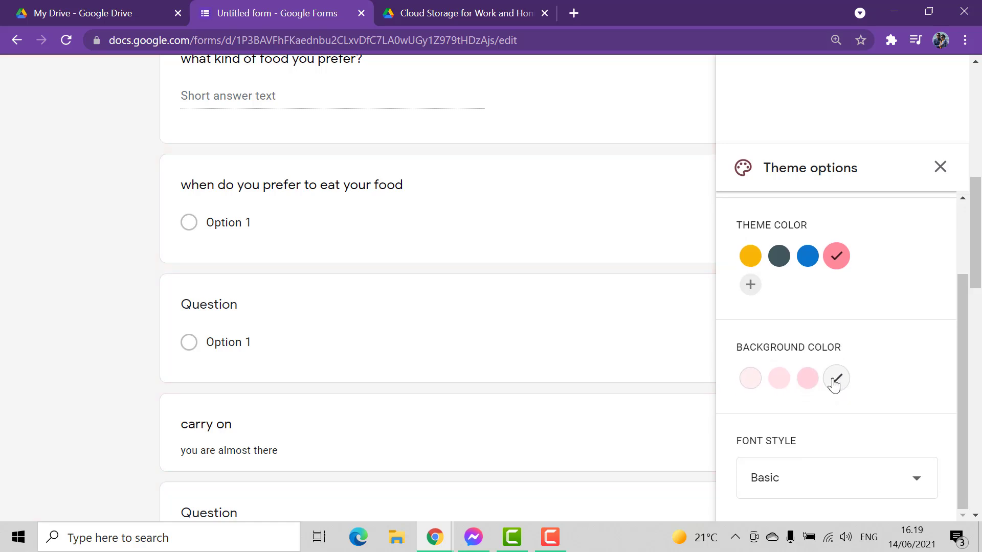
{"action": "left_click", "coordinate": [812, 383]}
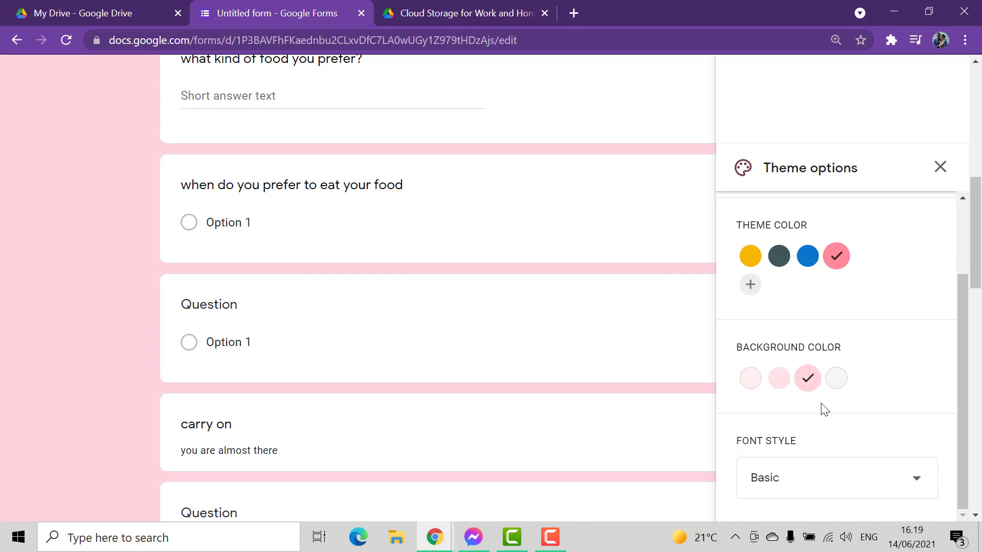
{"action": "scroll", "coordinate": [798, 399], "scroll_direction": "down", "scroll_amount": 3}
{"action": "left_click", "coordinate": [780, 388]}
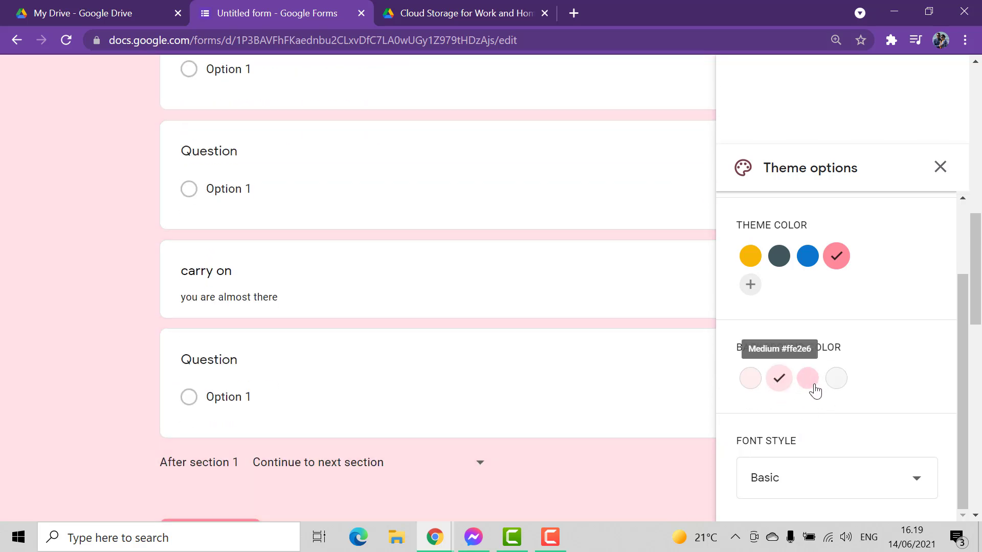
{"action": "left_click", "coordinate": [750, 387]}
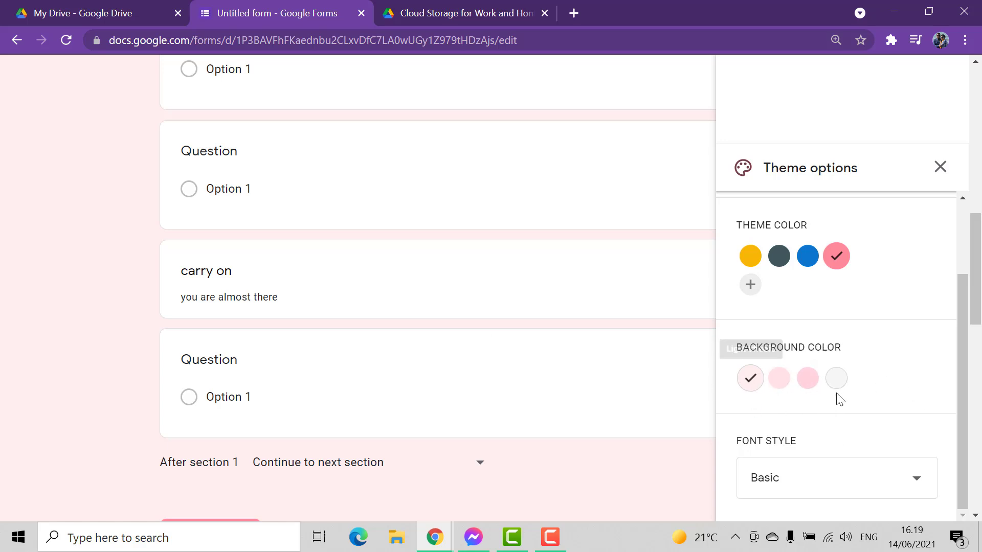
{"action": "left_click", "coordinate": [837, 379]}
{"action": "scroll", "coordinate": [848, 398], "scroll_direction": "down", "scroll_amount": 3}
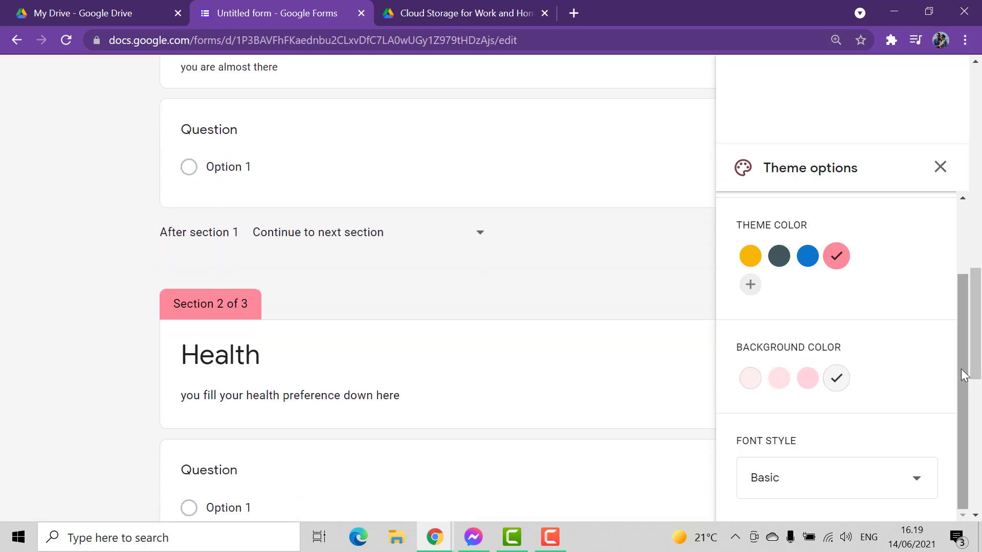
{"action": "scroll", "coordinate": [956, 441], "scroll_direction": "down", "scroll_amount": 3}
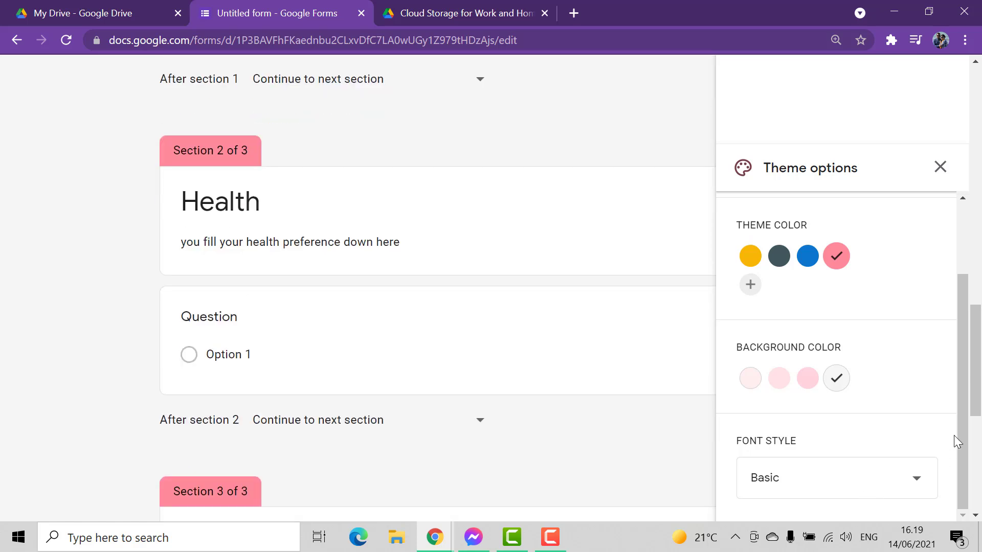
- Try the Formal font style on the form, settle on Playful, and close the theme options
{"action": "left_click", "coordinate": [883, 480]}
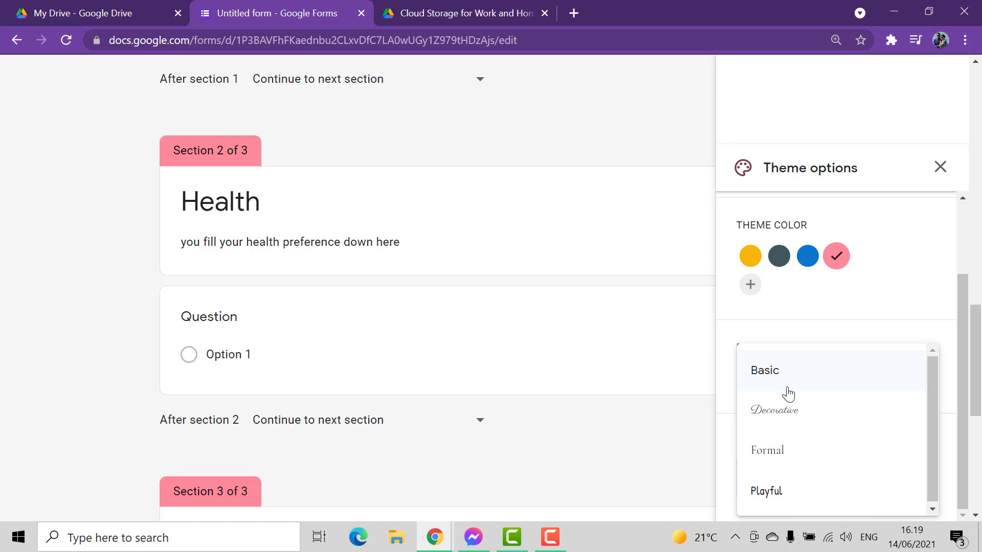
{"action": "left_click", "coordinate": [769, 457]}
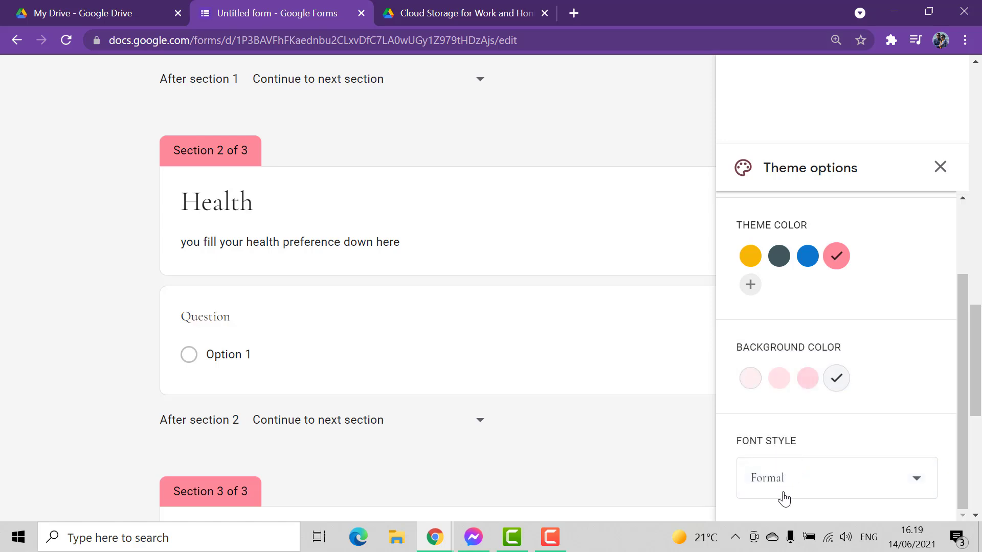
{"action": "left_click", "coordinate": [908, 483]}
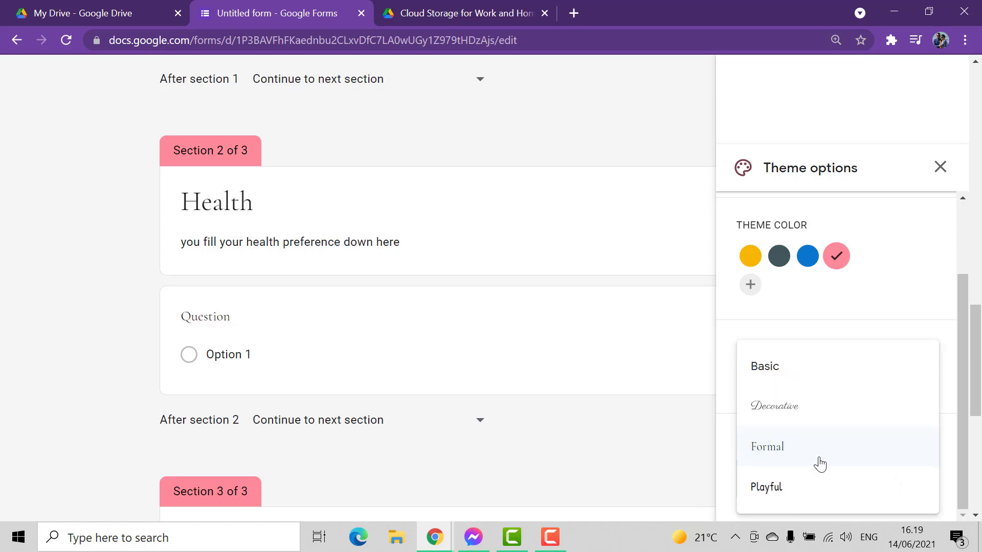
{"action": "scroll", "coordinate": [818, 468], "scroll_direction": "down", "scroll_amount": 3}
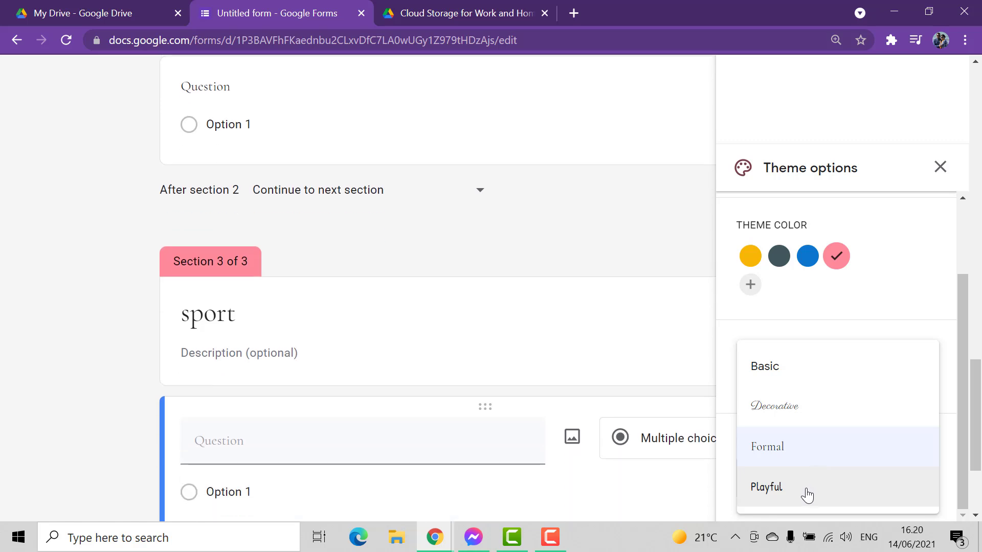
{"action": "left_click", "coordinate": [806, 491]}
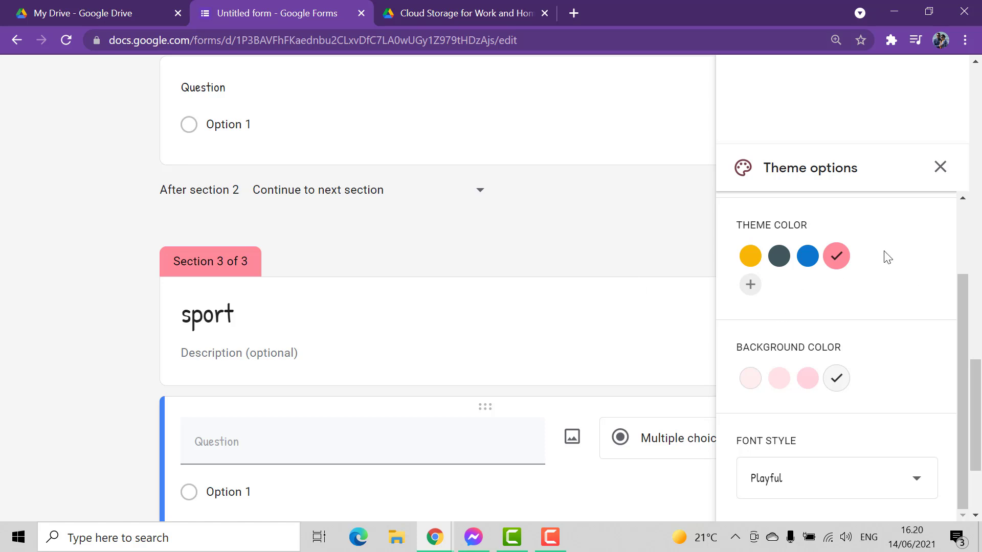
{"action": "left_click", "coordinate": [946, 164]}
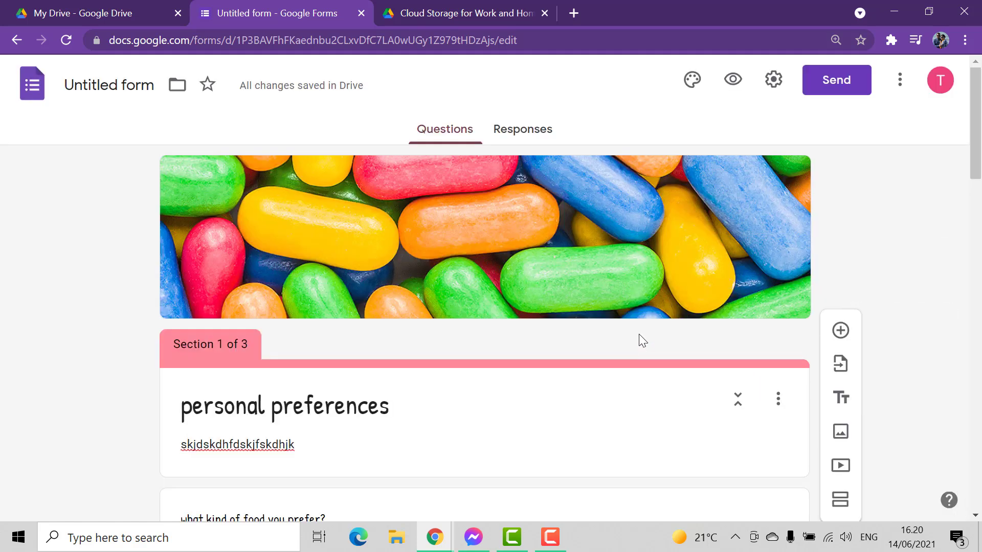
- Preview the form as a respondent and look through the questions on its first page
{"action": "left_click", "coordinate": [727, 87]}
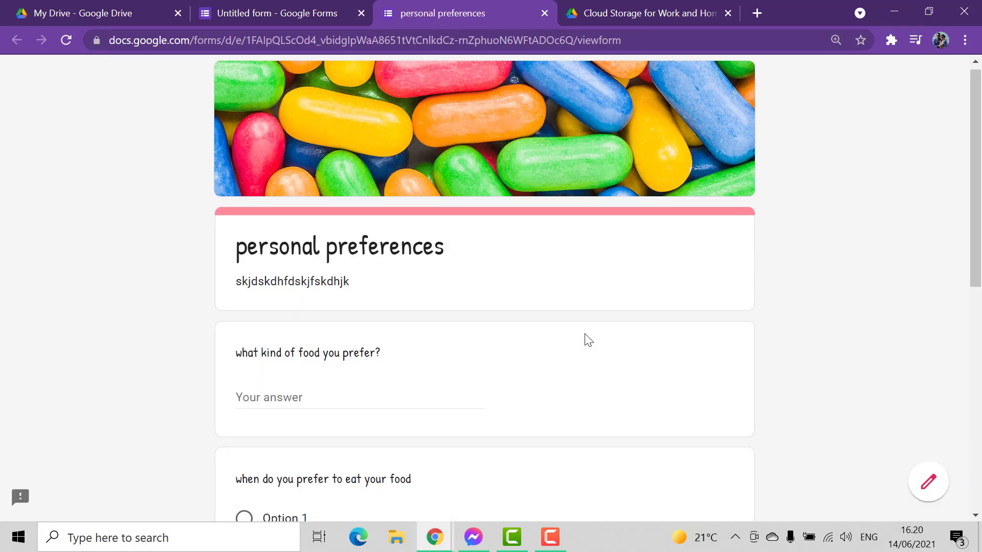
{"action": "scroll", "coordinate": [586, 339], "scroll_direction": "down", "scroll_amount": 15}
{"action": "scroll", "coordinate": [585, 340], "scroll_direction": "up", "scroll_amount": 8}
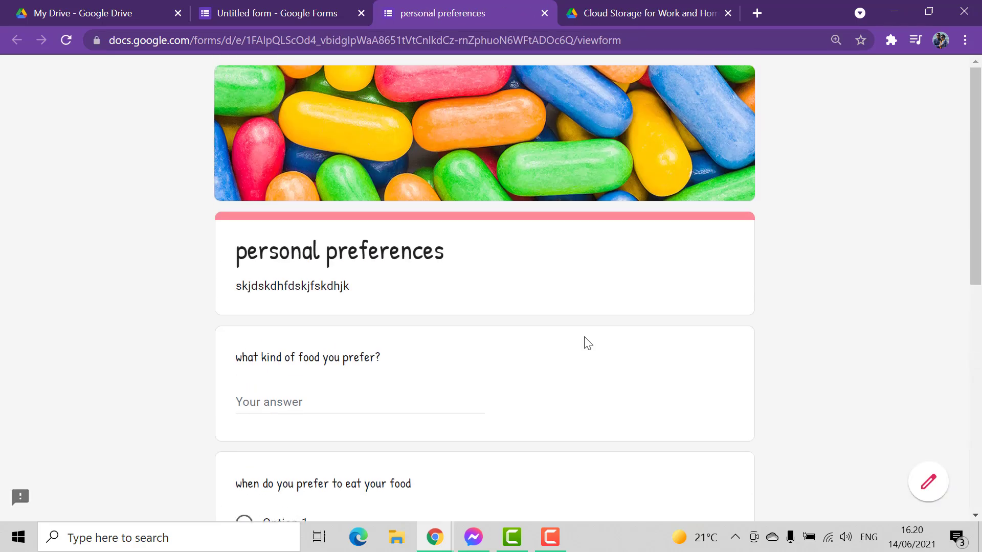
{"action": "scroll", "coordinate": [585, 340], "scroll_direction": "down", "scroll_amount": 4}
{"action": "scroll", "coordinate": [588, 342], "scroll_direction": "down", "scroll_amount": 5}
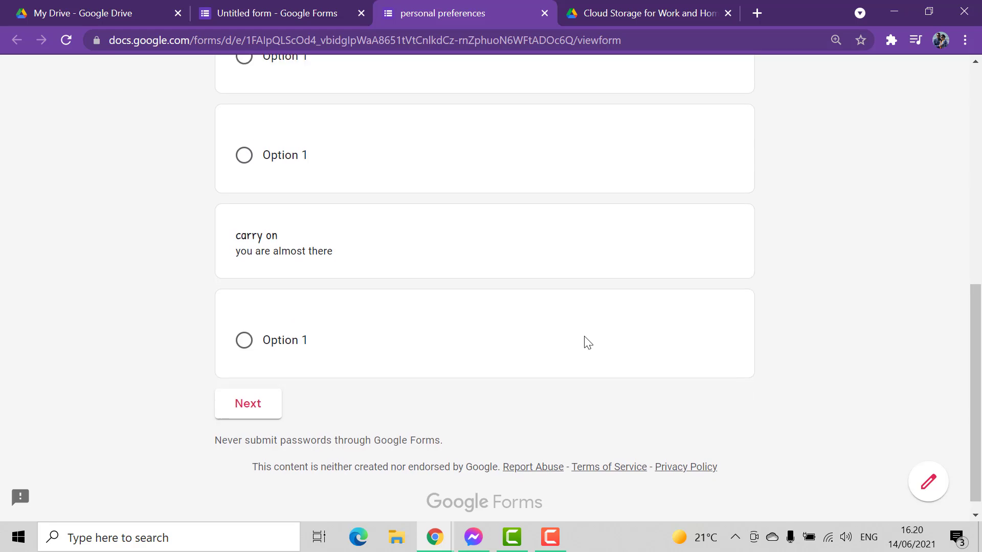
{"action": "scroll", "coordinate": [587, 341], "scroll_direction": "up", "scroll_amount": 10}
{"action": "scroll", "coordinate": [588, 341], "scroll_direction": "down", "scroll_amount": 2}
{"action": "scroll", "coordinate": [588, 342], "scroll_direction": "down", "scroll_amount": 2}
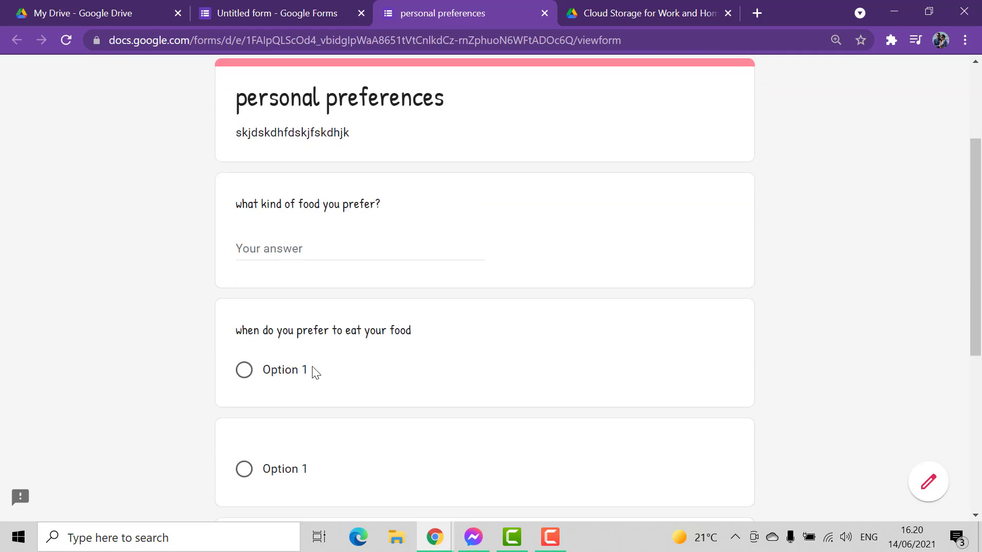
- Choose Option 1 for every multiple-choice question on the preview's first page and continue to the Health section
{"action": "left_click", "coordinate": [242, 368]}
{"action": "scroll", "coordinate": [302, 388], "scroll_direction": "down", "scroll_amount": 3}
{"action": "left_click", "coordinate": [244, 346]}
{"action": "scroll", "coordinate": [320, 363], "scroll_direction": "down", "scroll_amount": 2}
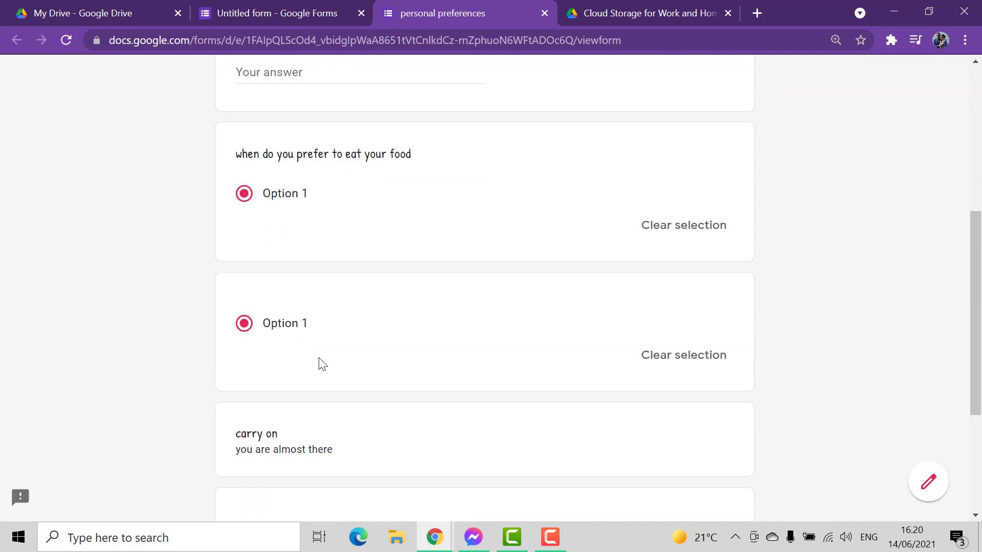
{"action": "left_click", "coordinate": [268, 338]}
{"action": "scroll", "coordinate": [390, 346], "scroll_direction": "up", "scroll_amount": 7}
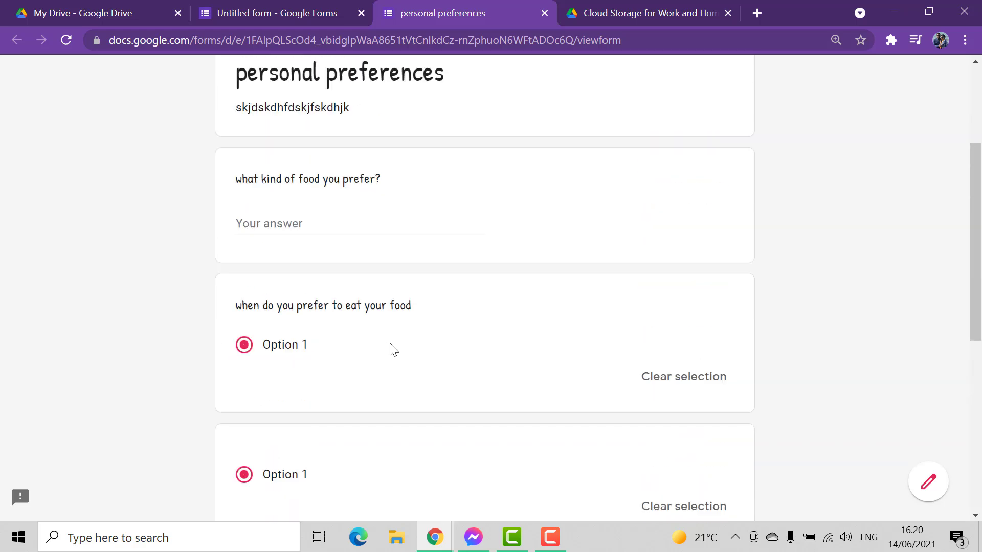
{"action": "scroll", "coordinate": [391, 348], "scroll_direction": "down", "scroll_amount": 7}
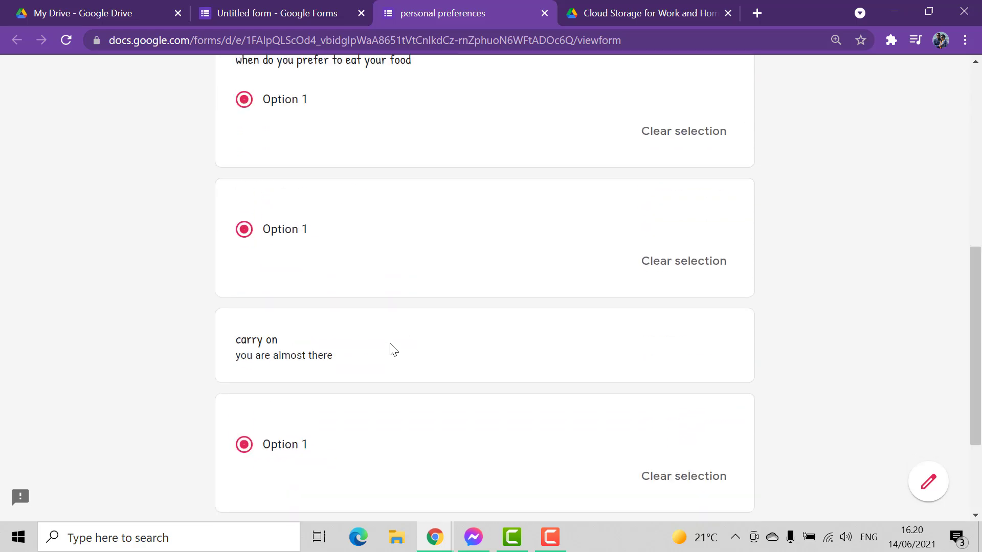
{"action": "scroll", "coordinate": [358, 328], "scroll_direction": "down", "scroll_amount": 1}
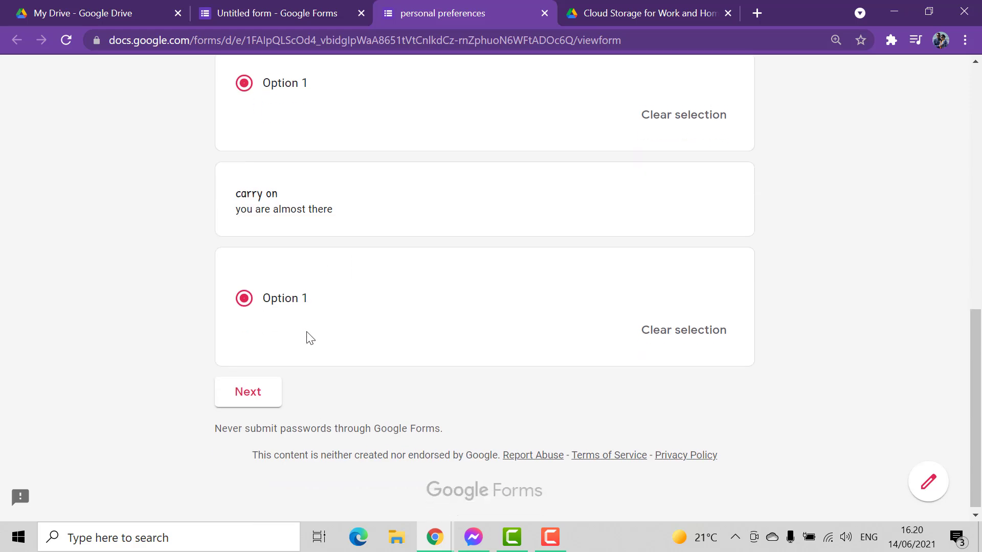
{"action": "left_click", "coordinate": [272, 392]}
- Answer Option 1 in the preview's Health and sport sections, and close the preview without submitting
{"action": "scroll", "coordinate": [560, 367], "scroll_direction": "down", "scroll_amount": 2}
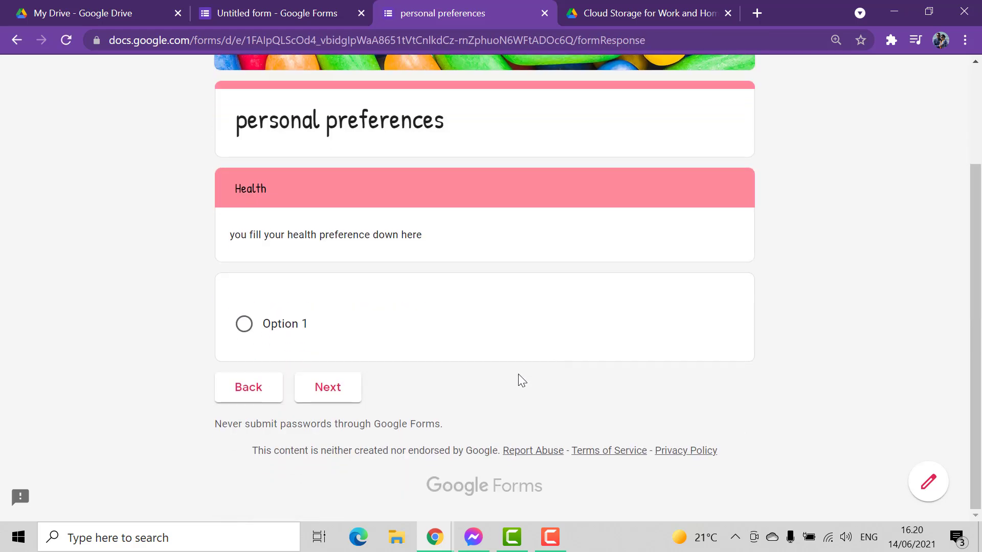
{"action": "left_click", "coordinate": [244, 324]}
{"action": "left_click", "coordinate": [341, 394]}
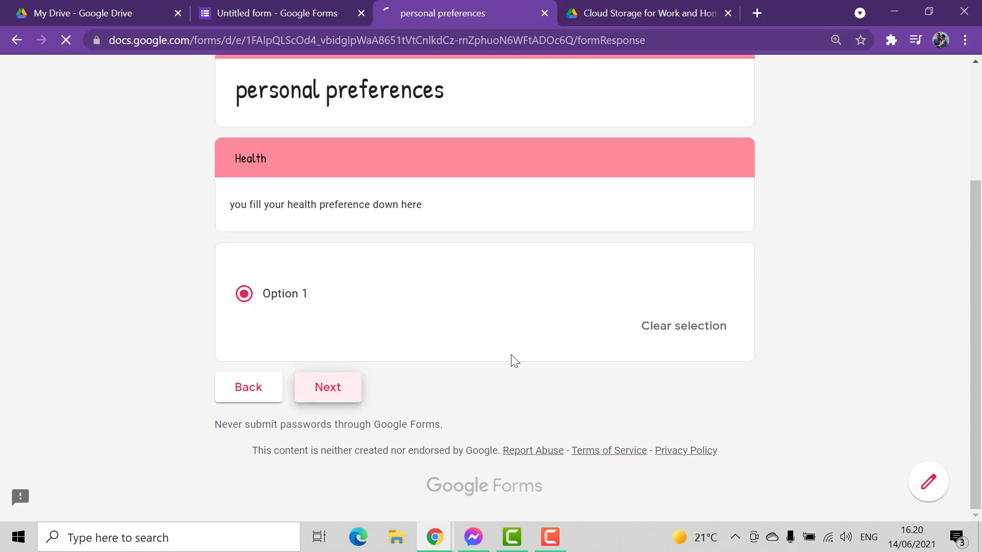
{"action": "left_click", "coordinate": [244, 325]}
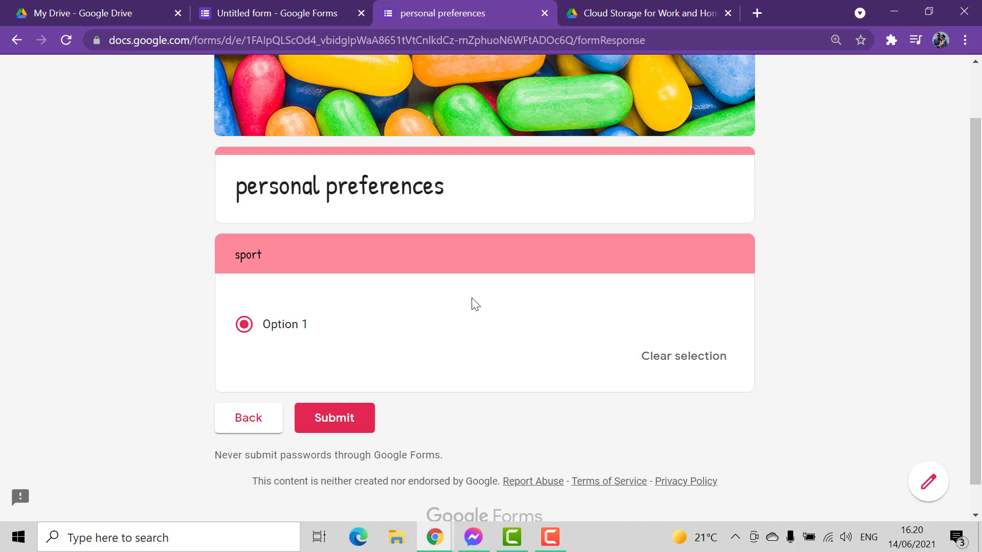
{"action": "left_click", "coordinate": [544, 12]}
{"action": "left_click", "coordinate": [565, 124]}
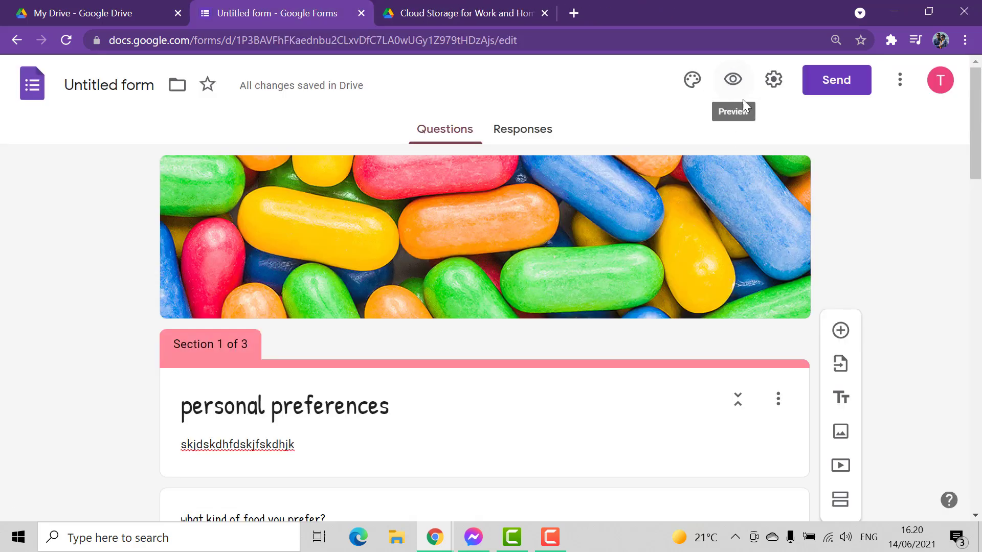
- Review the form's questions and its Responses page, ending back at the beginning of the questions
{"action": "scroll", "coordinate": [434, 364], "scroll_direction": "down", "scroll_amount": 9}
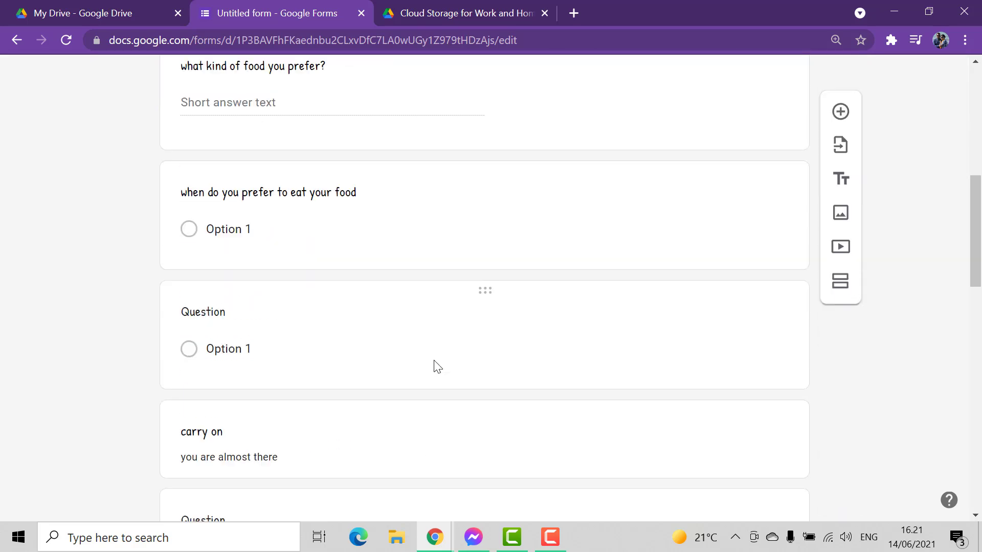
{"action": "scroll", "coordinate": [434, 353], "scroll_direction": "up", "scroll_amount": 9}
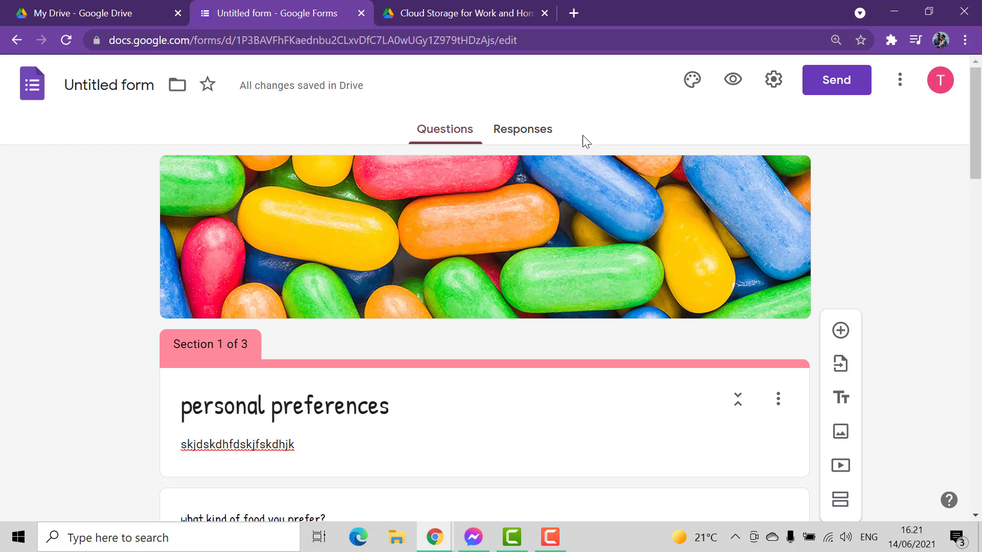
{"action": "left_click", "coordinate": [521, 134]}
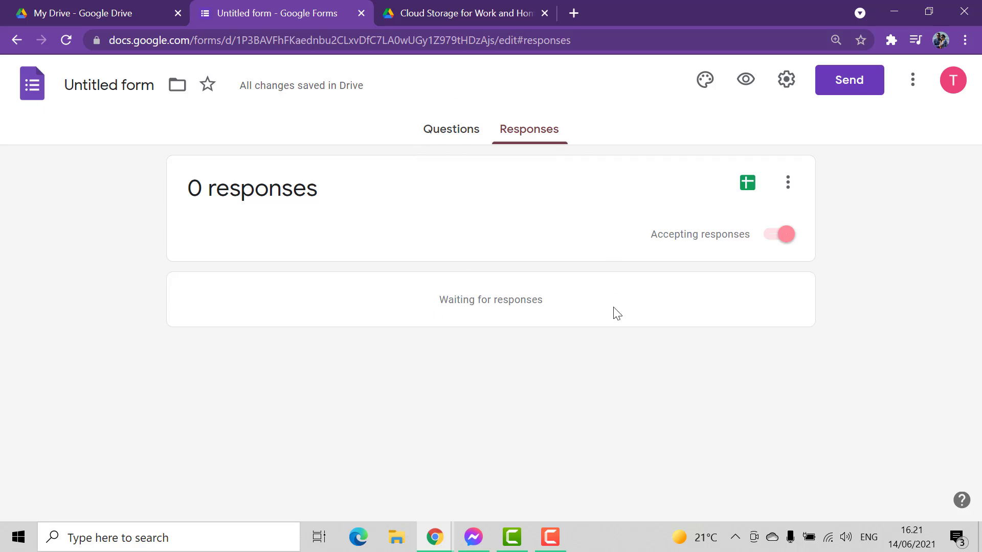
{"action": "key", "text": "alt+Left"}
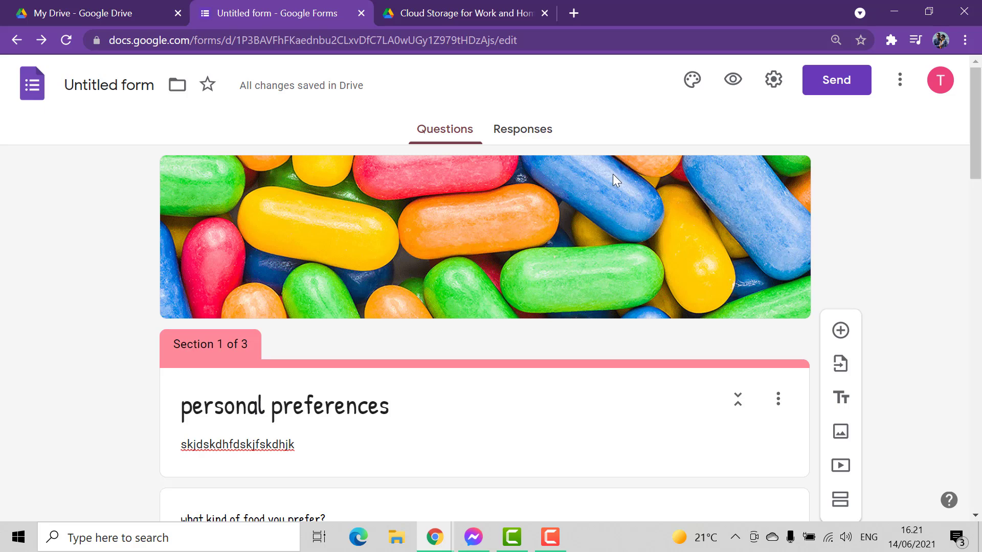
{"action": "scroll", "coordinate": [776, 193], "scroll_direction": "down", "scroll_amount": 9}
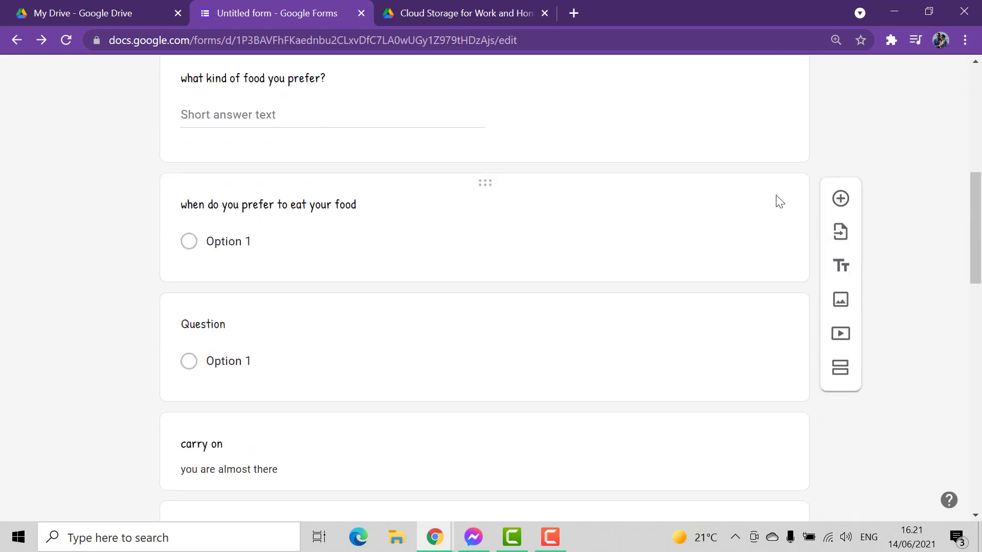
{"action": "scroll", "coordinate": [777, 200], "scroll_direction": "up", "scroll_amount": 6}
{"action": "scroll", "coordinate": [777, 201], "scroll_direction": "up", "scroll_amount": 3}
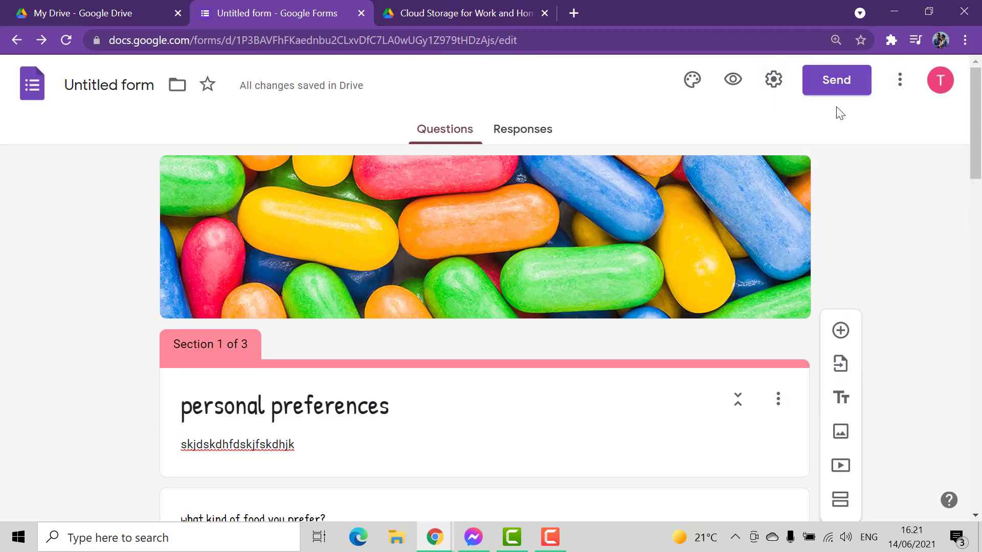
- Prepare to send the form by email, collecting respondents' emails, with "skdfhdskj" as recipient, and try the option to include the form in the email
{"action": "left_click", "coordinate": [841, 91]}
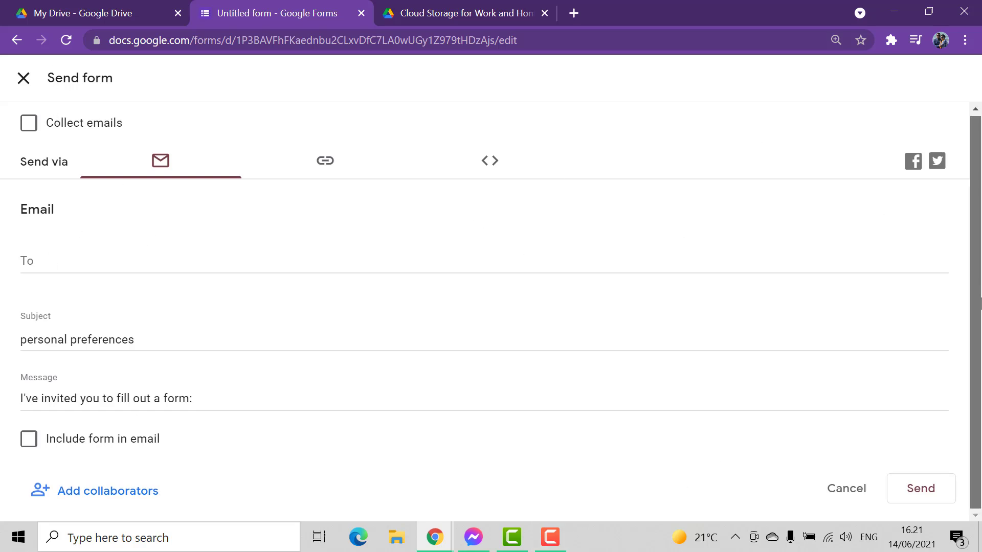
{"action": "left_click", "coordinate": [29, 125]}
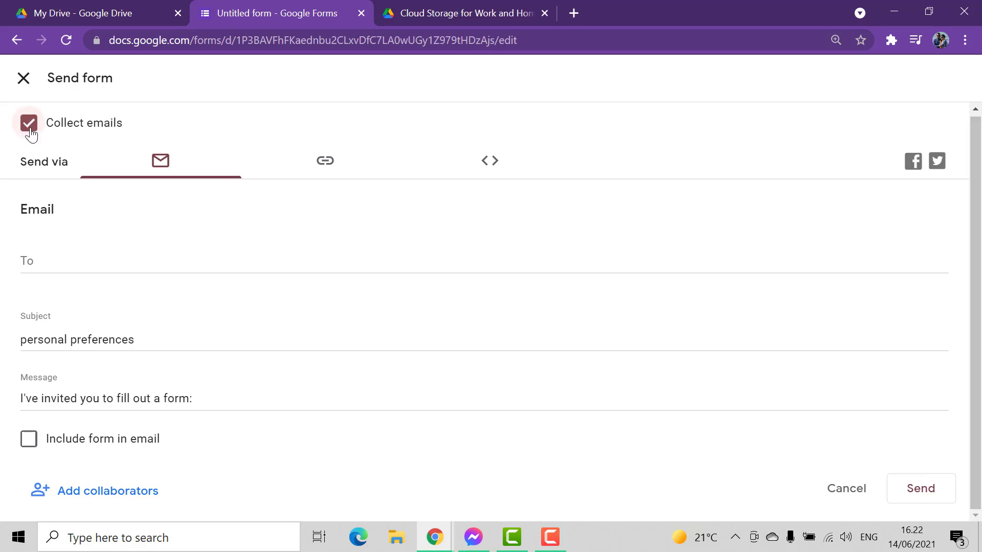
{"action": "left_click", "coordinate": [141, 265]}
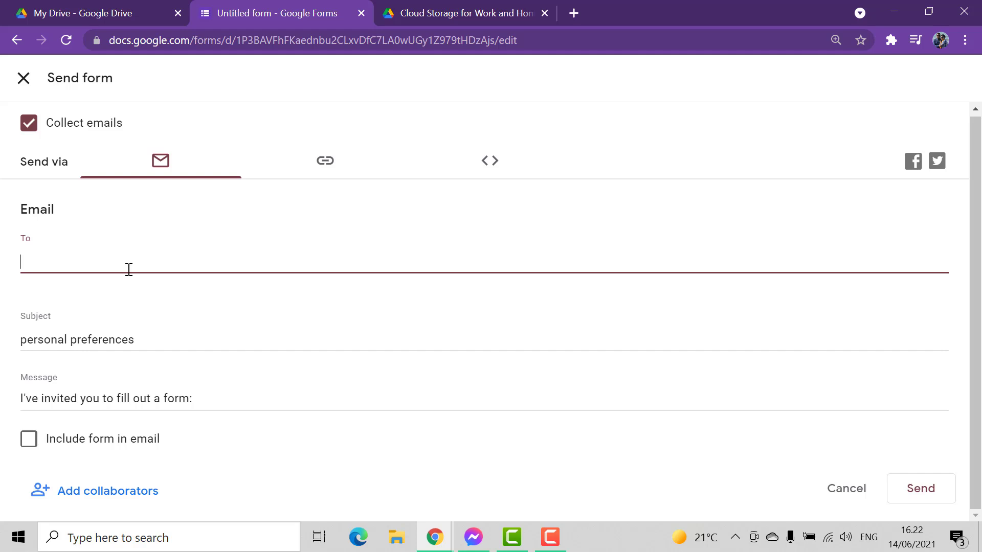
{"action": "type", "text": "skdfhdskj"}
{"action": "left_click", "coordinate": [142, 336]}
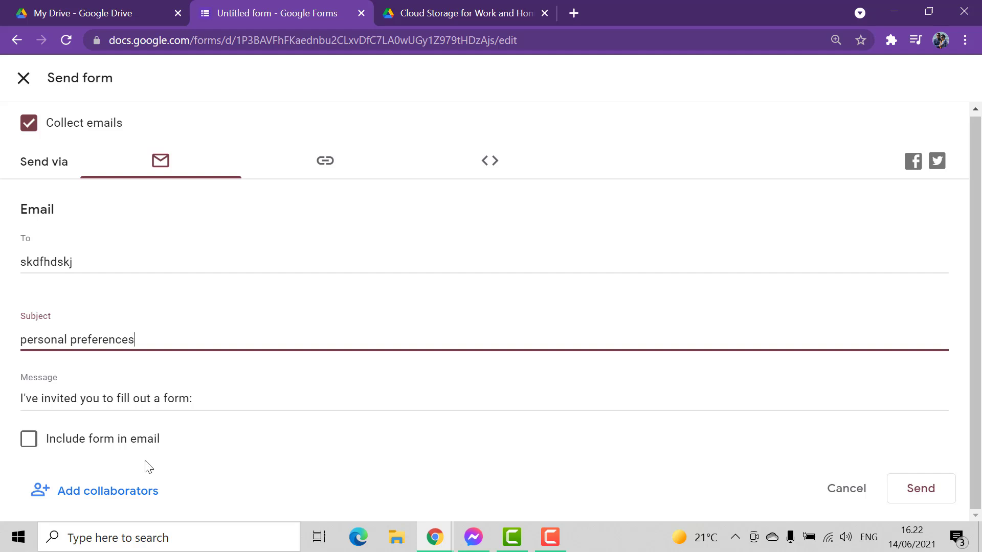
{"action": "left_click", "coordinate": [34, 447]}
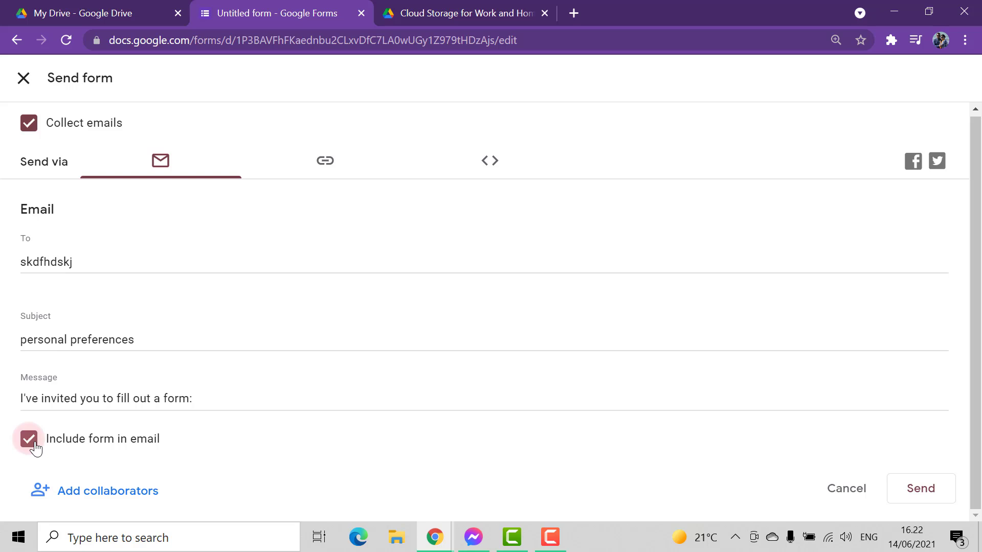
{"action": "left_click", "coordinate": [34, 447]}
- Get the form's shareable link, open it in a new browser tab to look through the live form, and close that tab
{"action": "left_click", "coordinate": [332, 171]}
{"action": "left_click", "coordinate": [727, 241]}
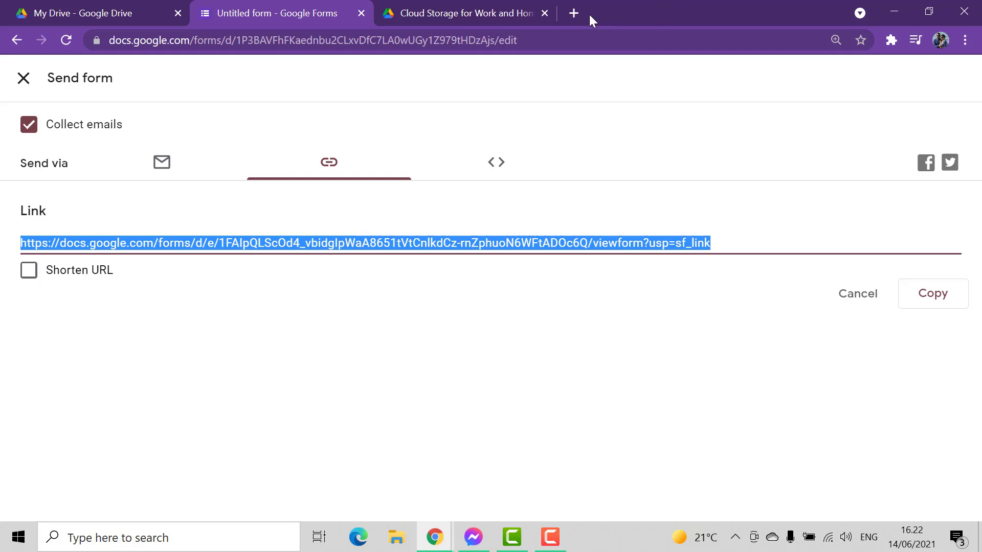
{"action": "left_click", "coordinate": [575, 14]}
{"action": "left_click", "coordinate": [541, 37]}
{"action": "type", "text": "https://docs.google.com/forms/d/e/1FAIpQLScOd4_vbidglpWaA8651tVtCnlkdCz-rnZphuoN6WFtADOc6Q/viewform?usp=sf_link"}
{"action": "key", "text": "Return"}
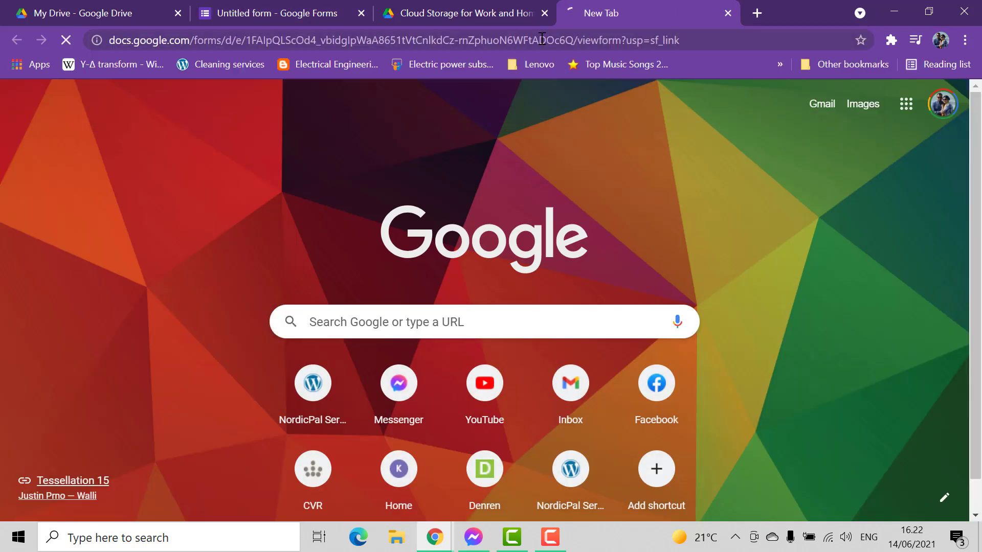
{"action": "scroll", "coordinate": [510, 306], "scroll_direction": "down", "scroll_amount": 10}
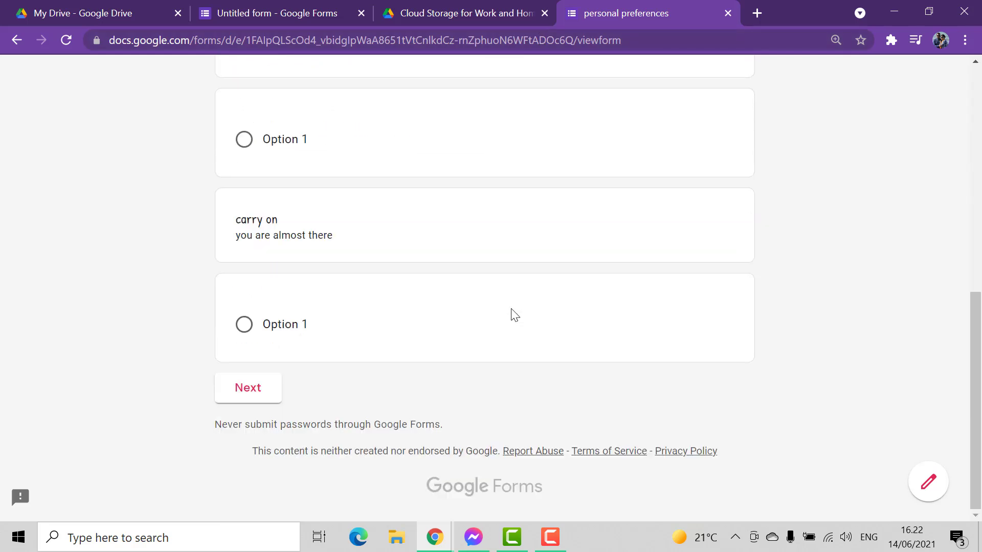
{"action": "left_click", "coordinate": [732, 14]}
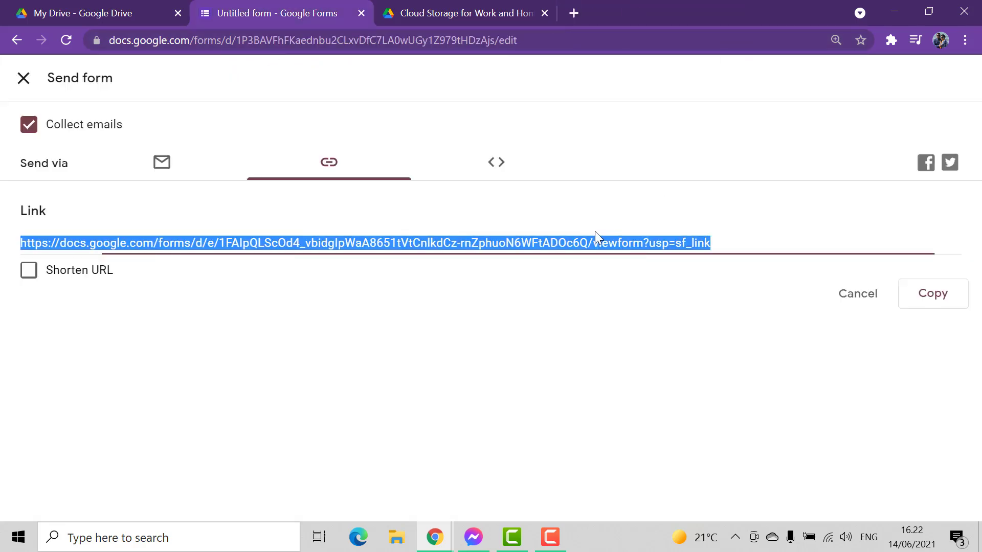
- Shorten the form's shareable URL and switch the sending method to embedding as HTML
{"action": "left_click", "coordinate": [26, 271]}
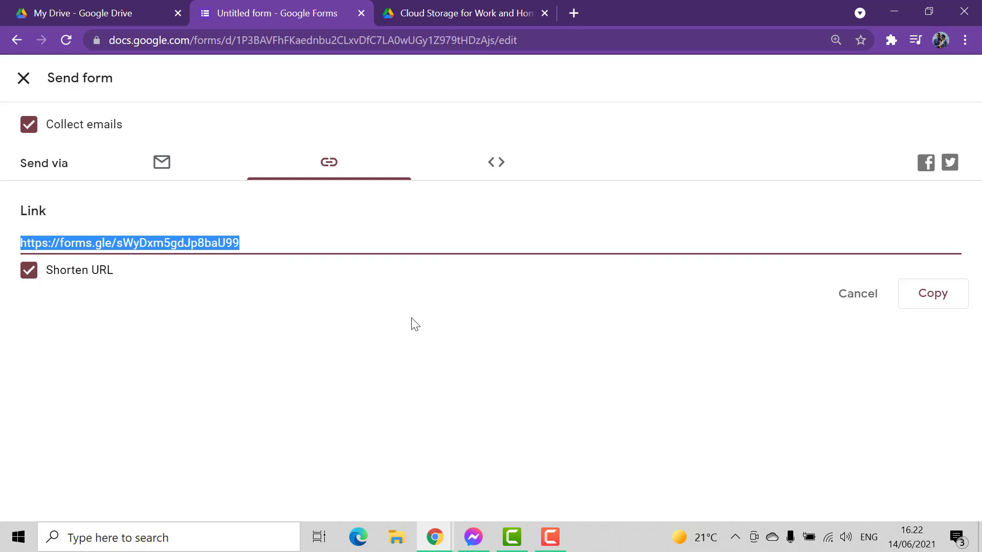
{"action": "left_click", "coordinate": [496, 165]}
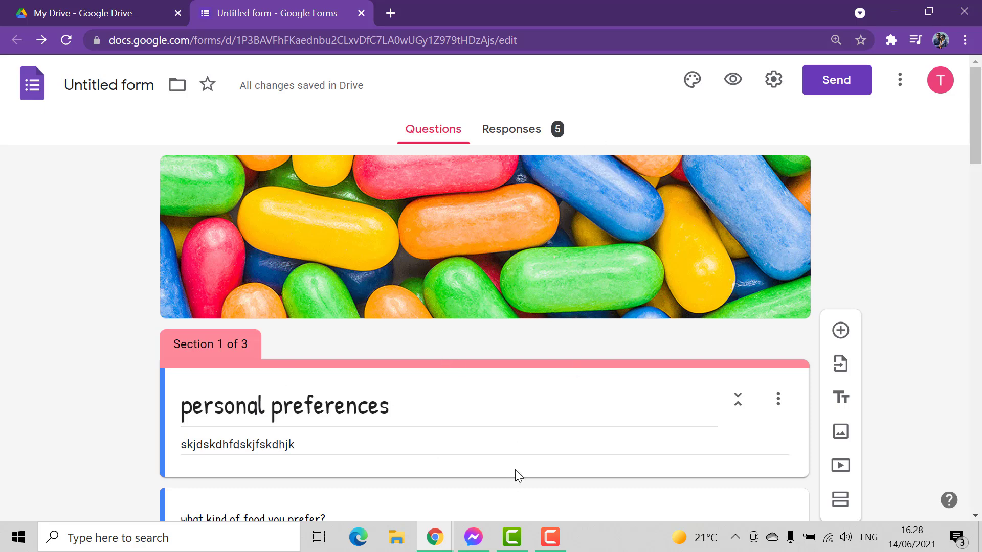
- Look through the form's questions, open the summary of its responses, and examine the pie chart for each question
{"action": "scroll", "coordinate": [517, 467], "scroll_direction": "down", "scroll_amount": 15}
{"action": "scroll", "coordinate": [517, 468], "scroll_direction": "up", "scroll_amount": 5}
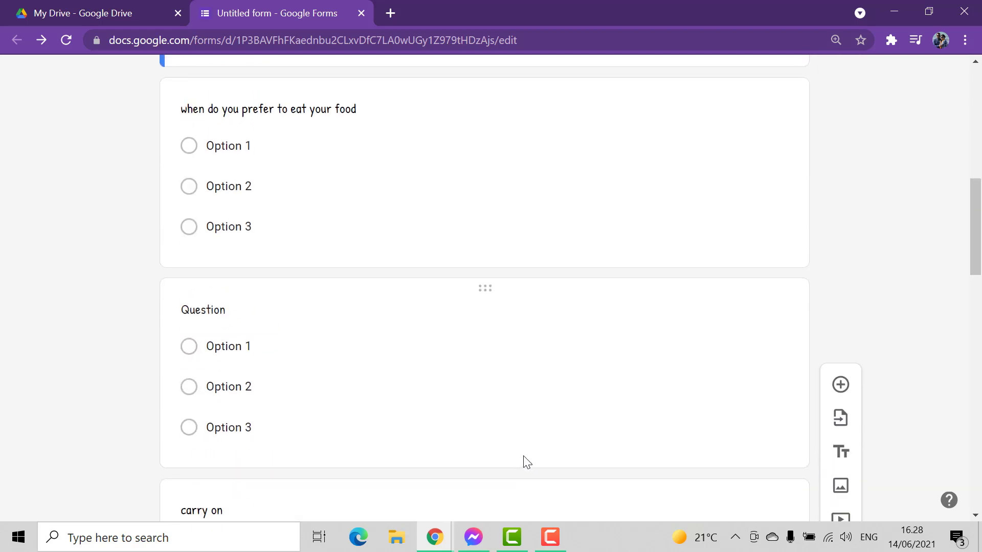
{"action": "scroll", "coordinate": [526, 462], "scroll_direction": "up", "scroll_amount": 10}
{"action": "left_click", "coordinate": [524, 131]}
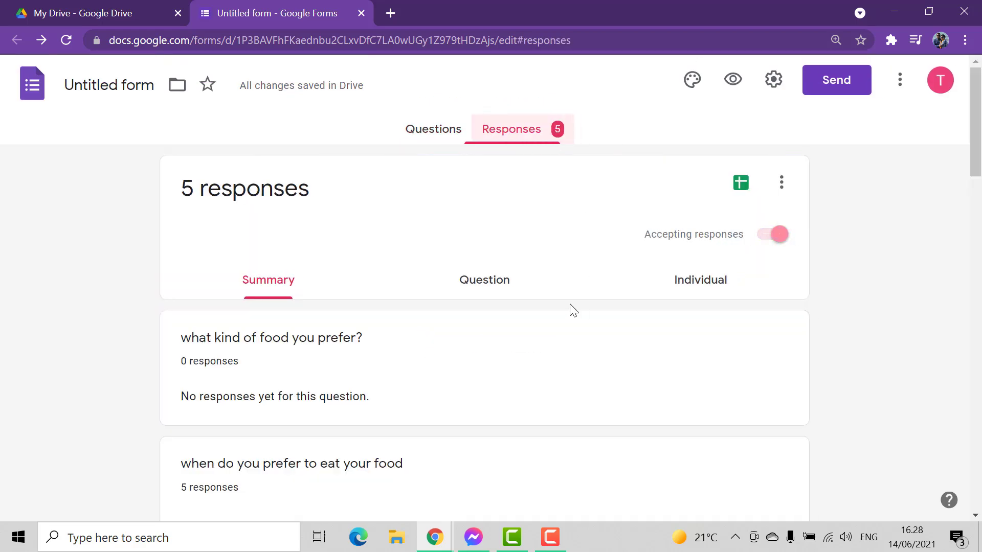
{"action": "scroll", "coordinate": [568, 318], "scroll_direction": "down", "scroll_amount": 3}
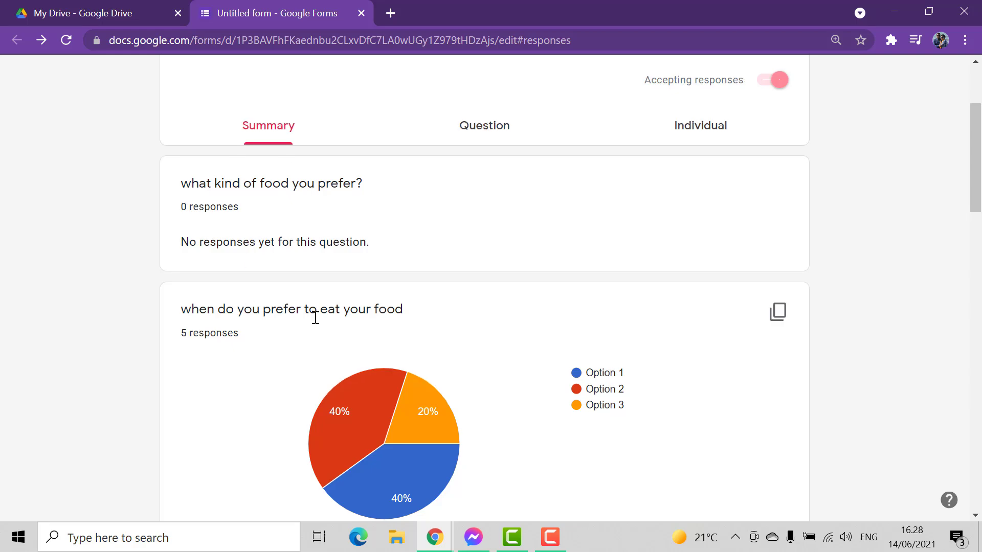
{"action": "scroll", "coordinate": [318, 324], "scroll_direction": "down", "scroll_amount": 9}
{"action": "scroll", "coordinate": [412, 319], "scroll_direction": "up", "scroll_amount": 4}
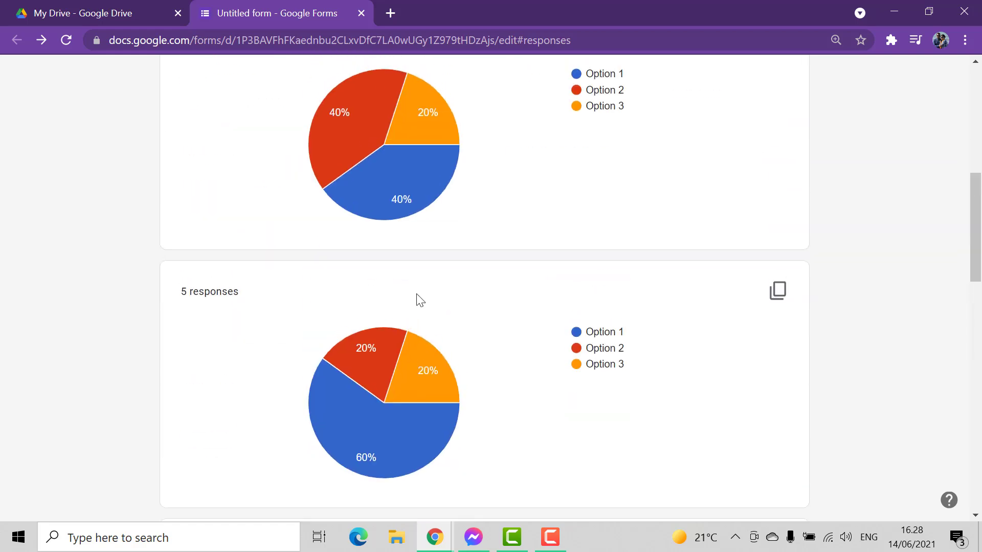
{"action": "scroll", "coordinate": [417, 295], "scroll_direction": "up", "scroll_amount": 4}
{"action": "scroll", "coordinate": [419, 294], "scroll_direction": "down", "scroll_amount": 5}
{"action": "scroll", "coordinate": [186, 253], "scroll_direction": "up", "scroll_amount": 5}
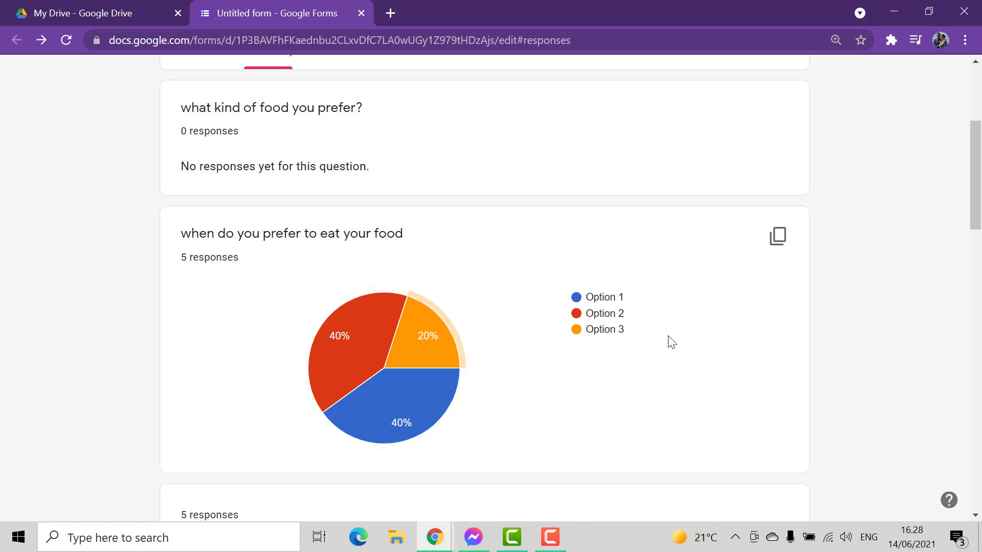
{"action": "scroll", "coordinate": [654, 327], "scroll_direction": "down", "scroll_amount": 2}
{"action": "mouse_move", "coordinate": [426, 333]}
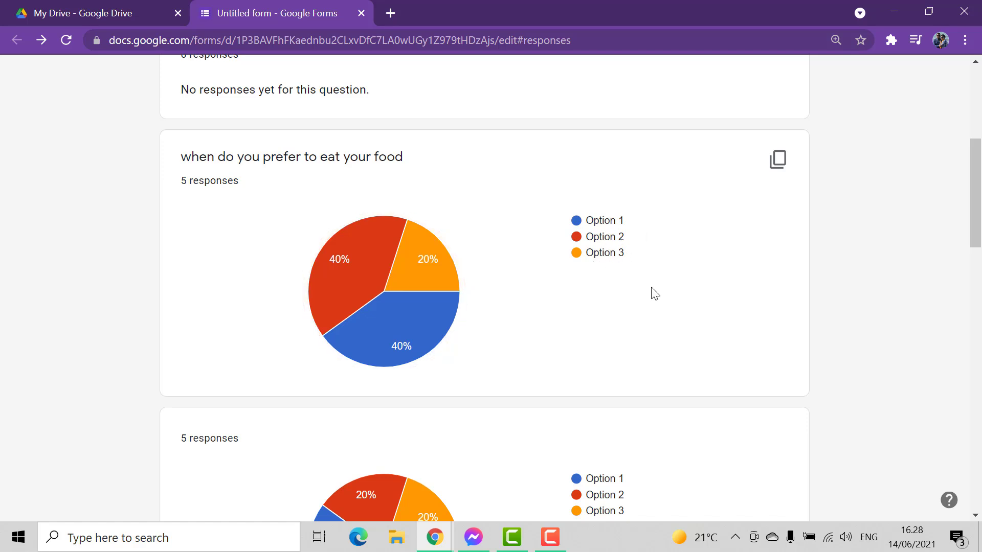
{"action": "mouse_move", "coordinate": [458, 266]}
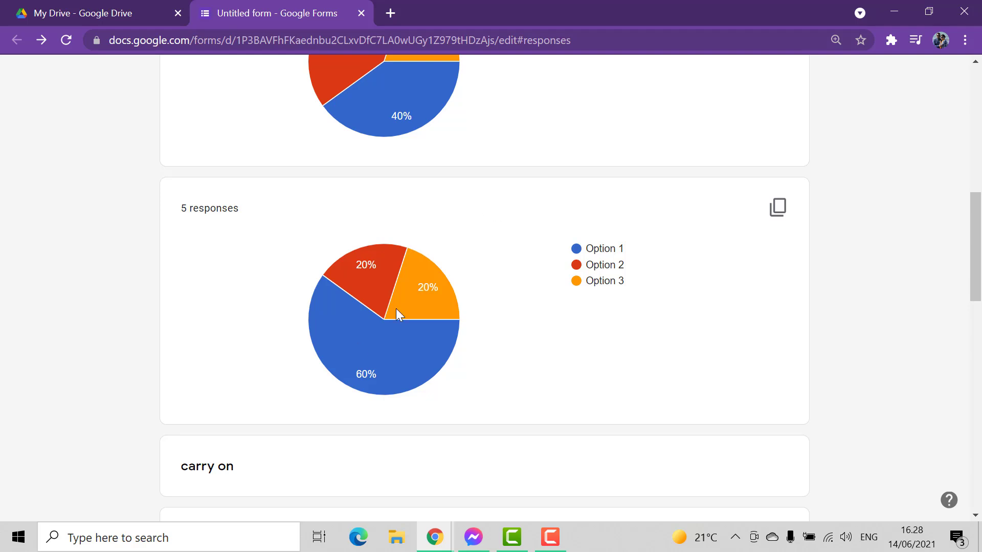
{"action": "scroll", "coordinate": [460, 358], "scroll_direction": "down", "scroll_amount": 4}
{"action": "scroll", "coordinate": [502, 339], "scroll_direction": "down", "scroll_amount": 5}
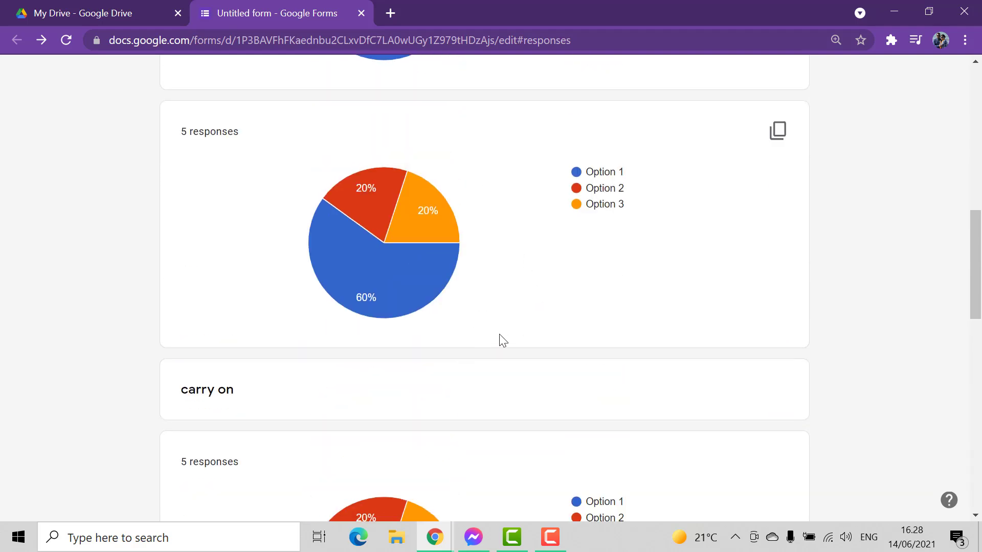
{"action": "scroll", "coordinate": [514, 342], "scroll_direction": "up", "scroll_amount": 10}
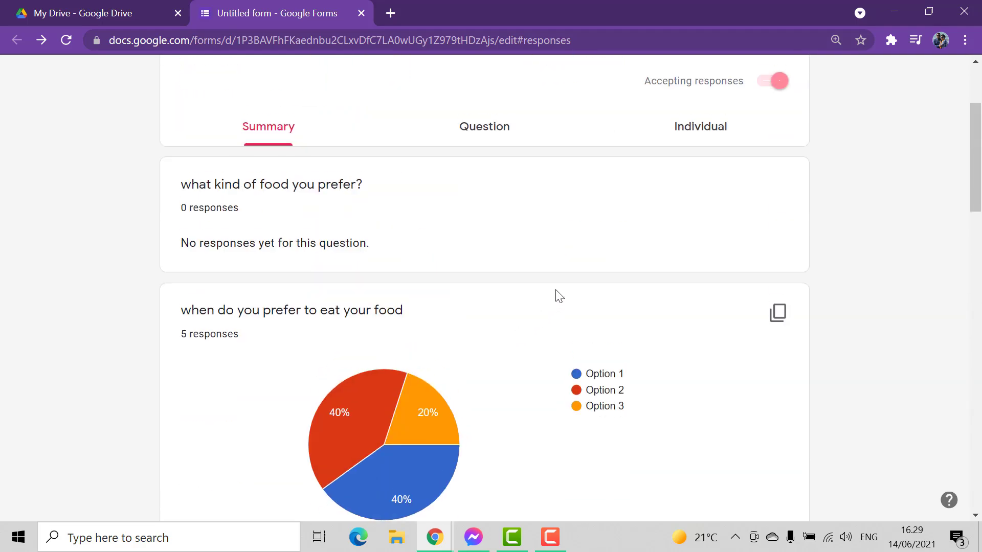
{"action": "scroll", "coordinate": [541, 357], "scroll_direction": "down", "scroll_amount": 2}
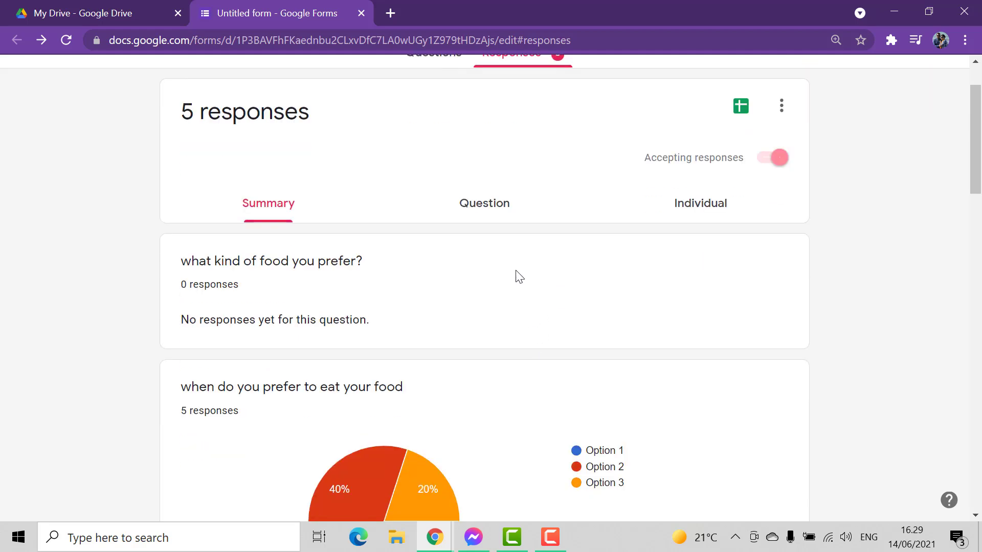
- View the responses by question and examine how many respondents chose each option of Question 4
{"action": "left_click", "coordinate": [493, 209]}
{"action": "scroll", "coordinate": [565, 327], "scroll_direction": "down", "scroll_amount": 4}
{"action": "scroll", "coordinate": [562, 341], "scroll_direction": "down", "scroll_amount": 2}
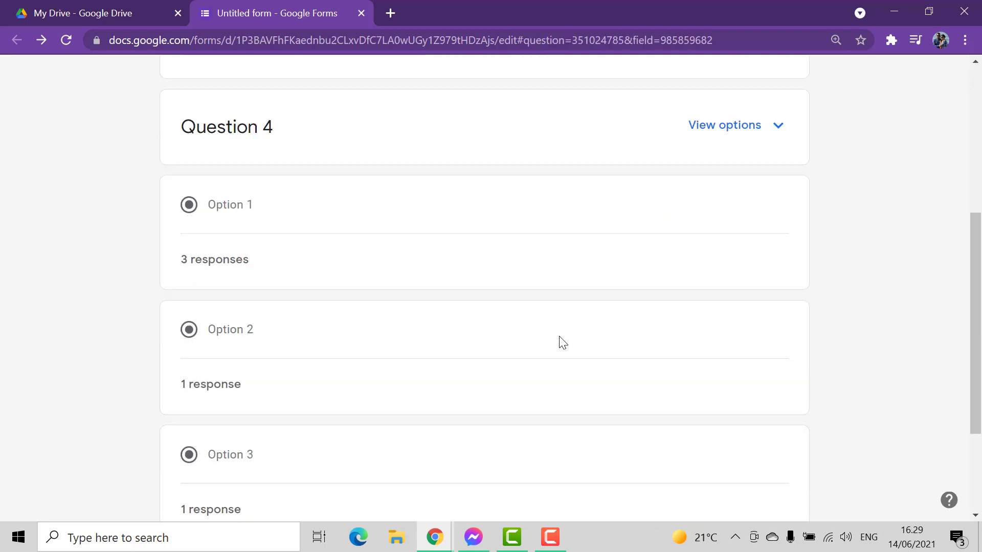
{"action": "scroll", "coordinate": [562, 341], "scroll_direction": "up", "scroll_amount": 3}
{"action": "scroll", "coordinate": [562, 341], "scroll_direction": "down", "scroll_amount": 4}
{"action": "scroll", "coordinate": [562, 342], "scroll_direction": "up", "scroll_amount": 1}
{"action": "scroll", "coordinate": [302, 234], "scroll_direction": "up", "scroll_amount": 3}
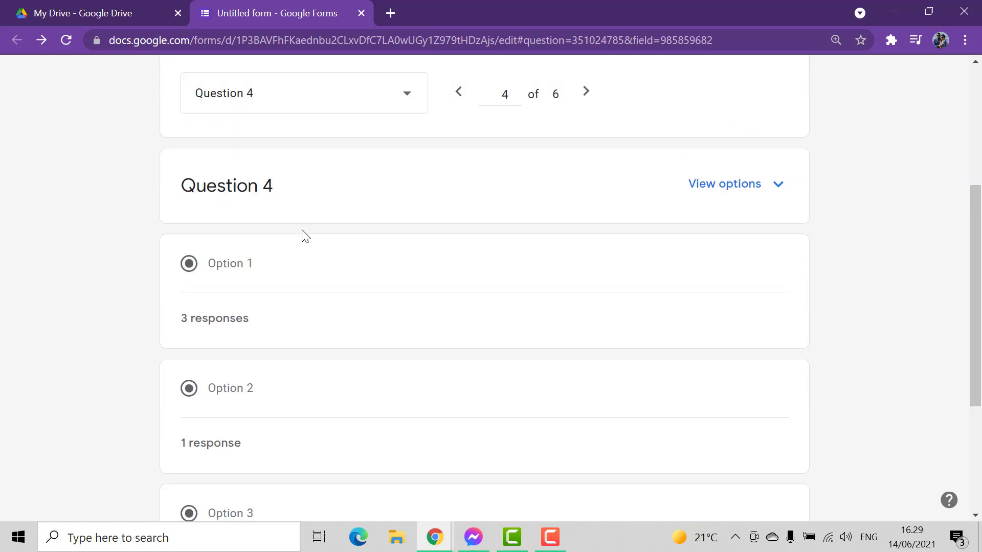
{"action": "scroll", "coordinate": [307, 246], "scroll_direction": "down", "scroll_amount": 3}
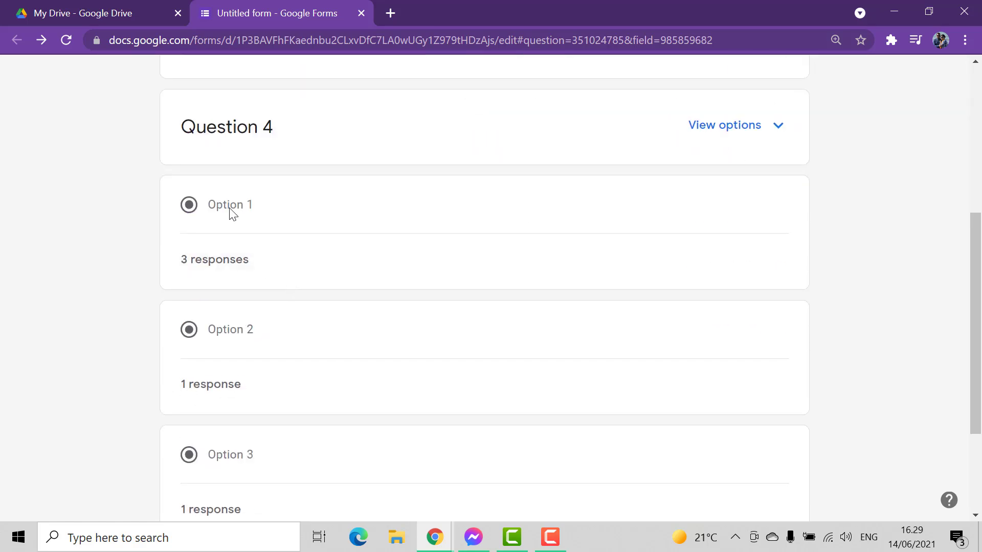
{"action": "scroll", "coordinate": [262, 260], "scroll_direction": "down", "scroll_amount": 1}
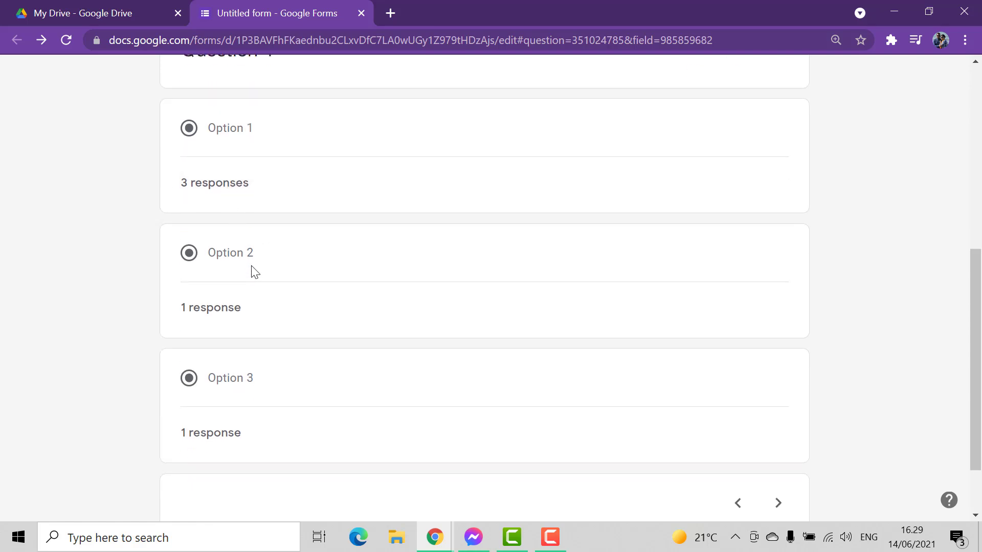
{"action": "scroll", "coordinate": [252, 272], "scroll_direction": "down", "scroll_amount": 1}
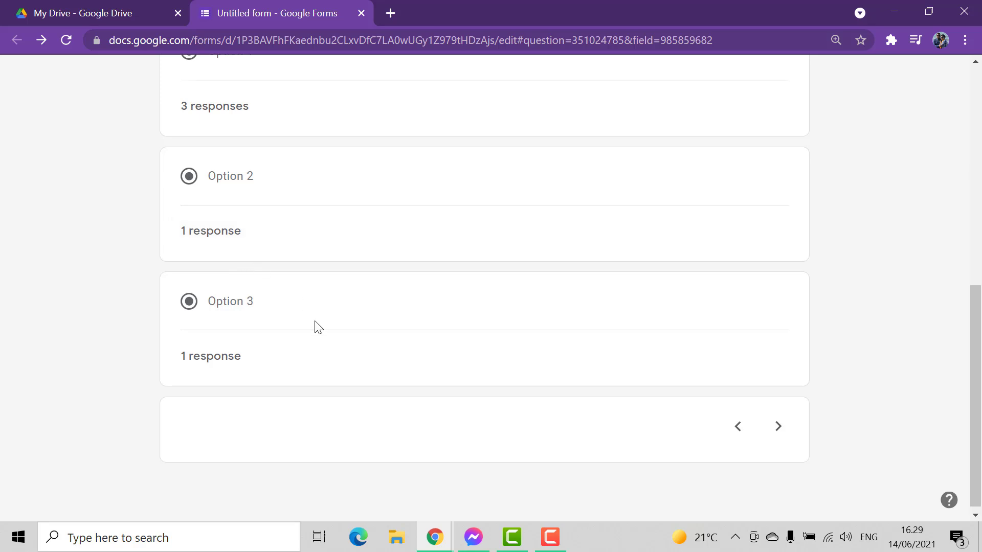
{"action": "scroll", "coordinate": [260, 351], "scroll_direction": "down", "scroll_amount": 1}
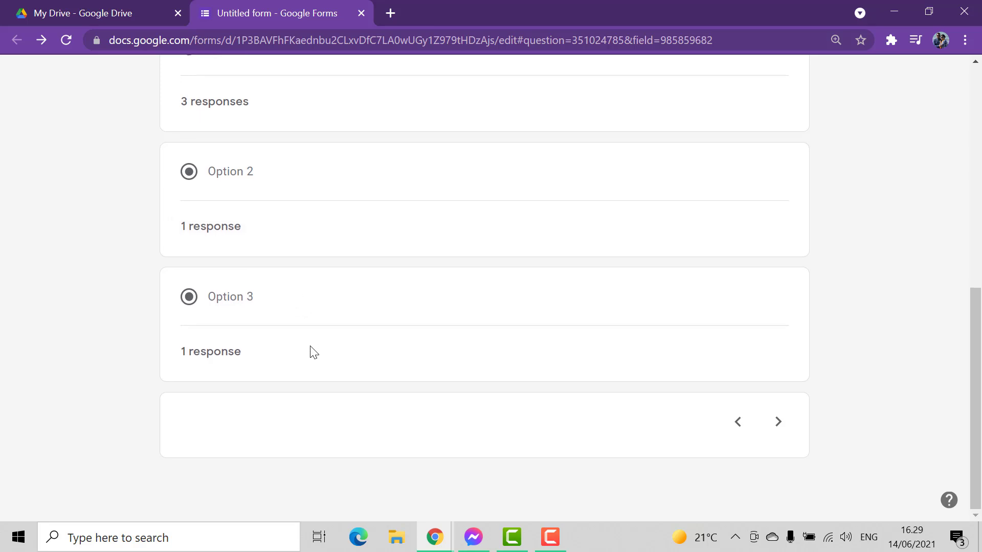
{"action": "scroll", "coordinate": [361, 330], "scroll_direction": "up", "scroll_amount": 3}
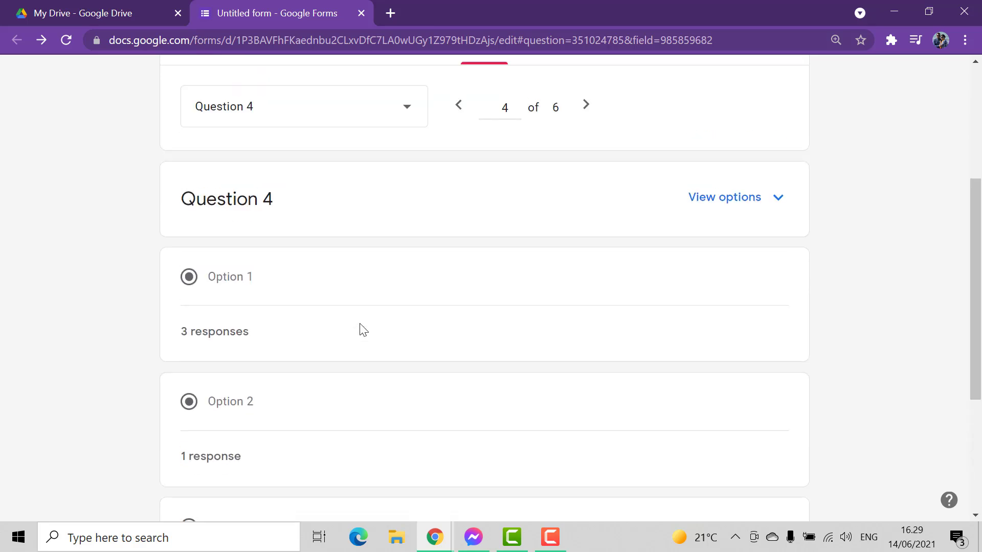
{"action": "scroll", "coordinate": [362, 329], "scroll_direction": "down", "scroll_amount": 1}
{"action": "scroll", "coordinate": [352, 317], "scroll_direction": "up", "scroll_amount": 2}
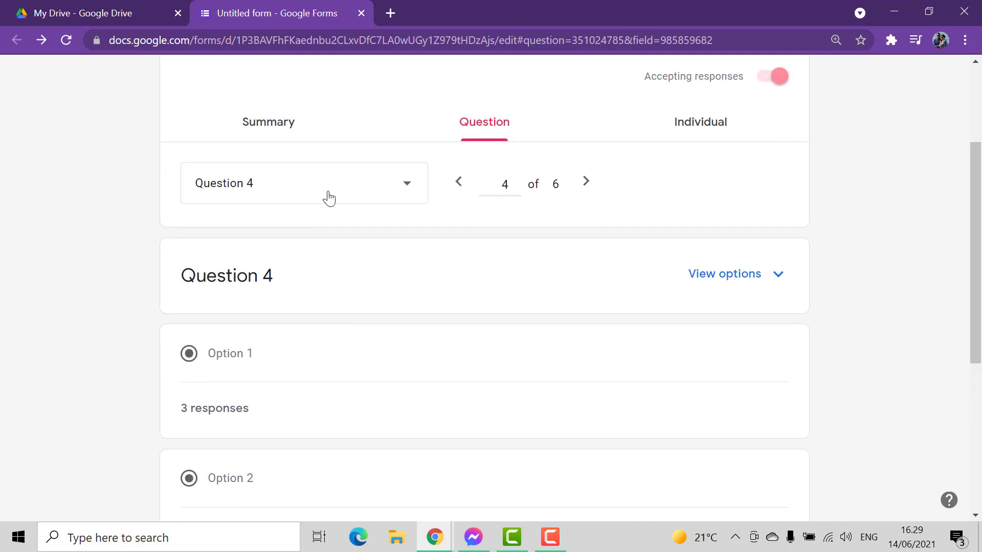
- Show the responses to "when do you prefer to eat your food" and examine the answers for each option
{"action": "left_click", "coordinate": [329, 199]}
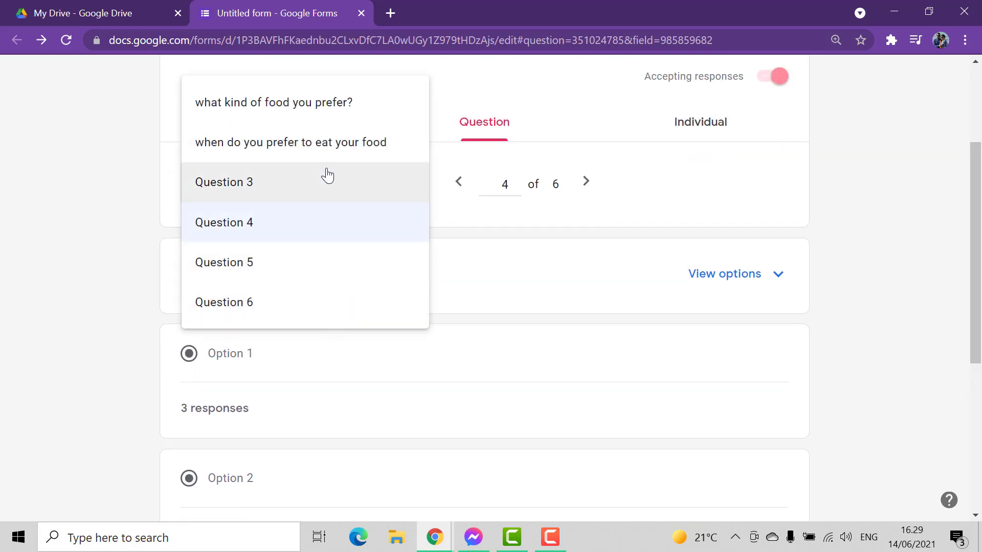
{"action": "left_click", "coordinate": [324, 148]}
{"action": "scroll", "coordinate": [473, 358], "scroll_direction": "down", "scroll_amount": 3}
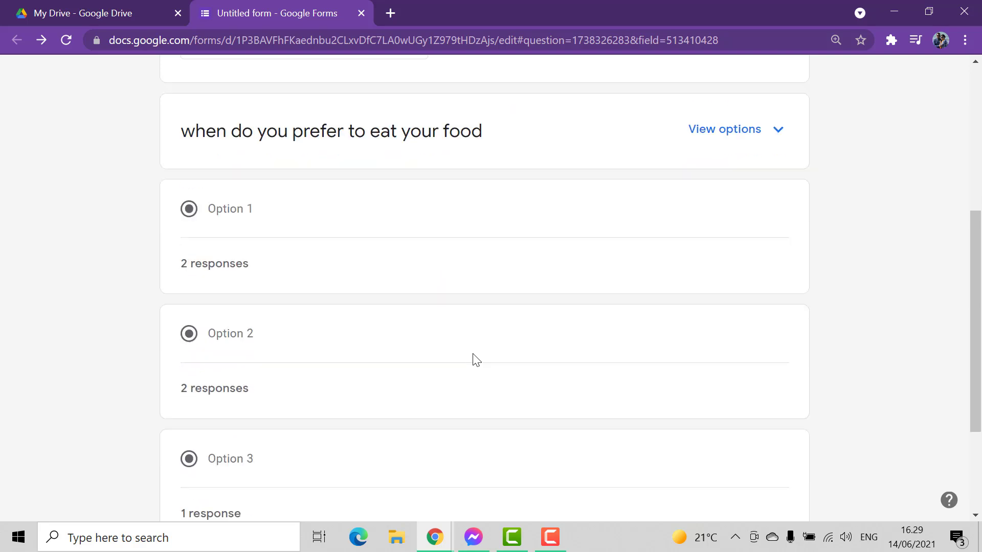
{"action": "scroll", "coordinate": [473, 360], "scroll_direction": "down", "scroll_amount": 1}
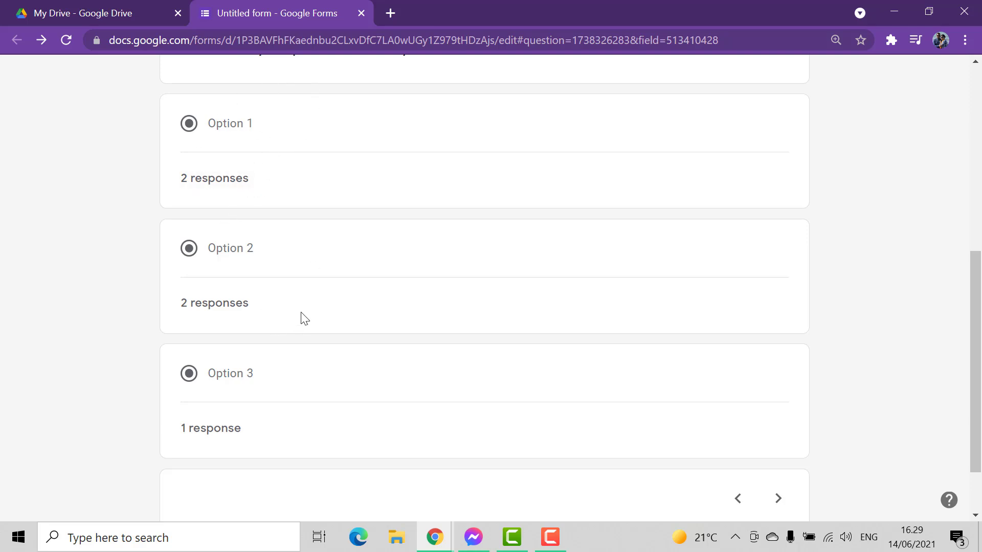
{"action": "scroll", "coordinate": [340, 305], "scroll_direction": "down", "scroll_amount": 2}
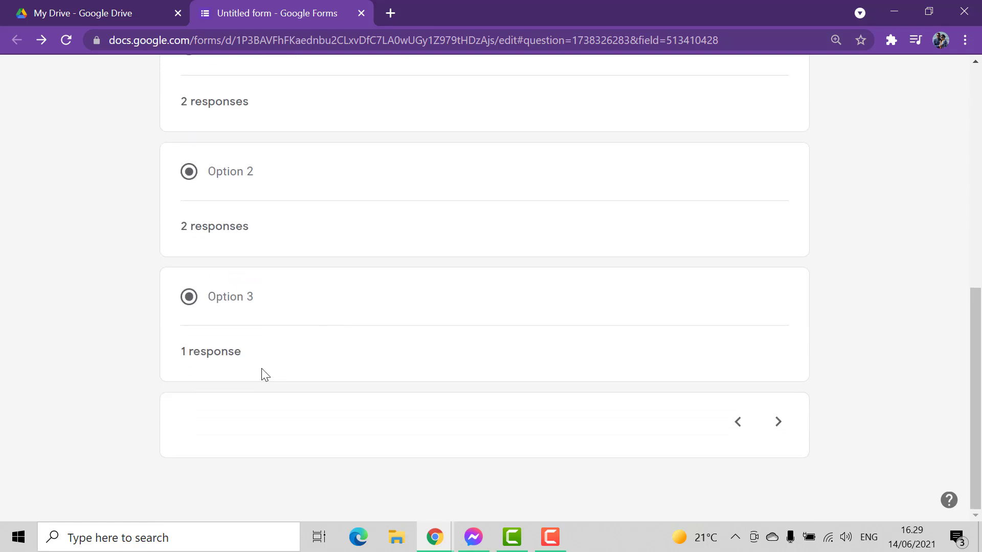
{"action": "scroll", "coordinate": [435, 333], "scroll_direction": "up", "scroll_amount": 9}
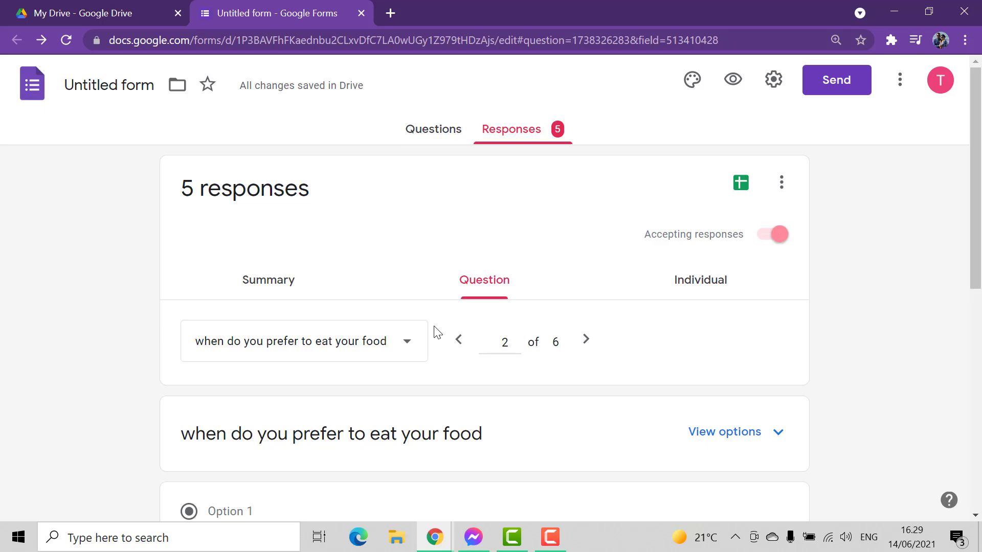
{"action": "scroll", "coordinate": [438, 332], "scroll_direction": "down", "scroll_amount": 3}
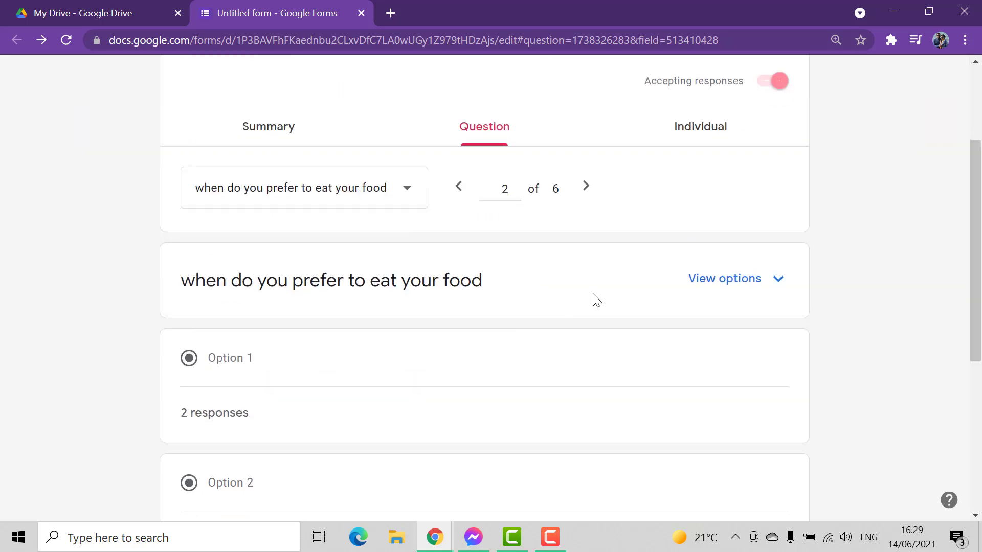
- View the responses individually and examine the second respondent's answers from the food questions through to the sport section
{"action": "left_click", "coordinate": [700, 130]}
{"action": "scroll", "coordinate": [514, 363], "scroll_direction": "down", "scroll_amount": 1}
{"action": "scroll", "coordinate": [514, 363], "scroll_direction": "down", "scroll_amount": 8}
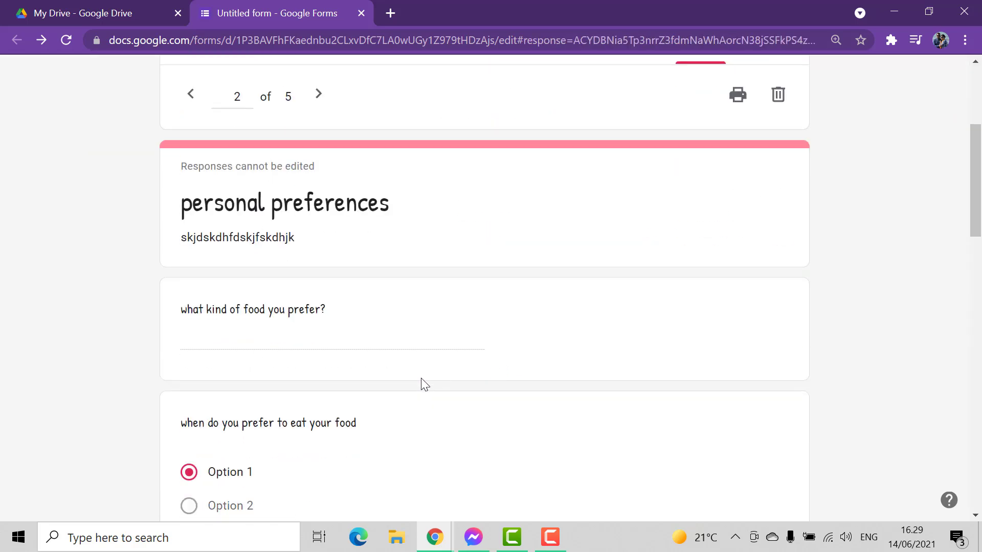
{"action": "scroll", "coordinate": [424, 384], "scroll_direction": "up", "scroll_amount": 3}
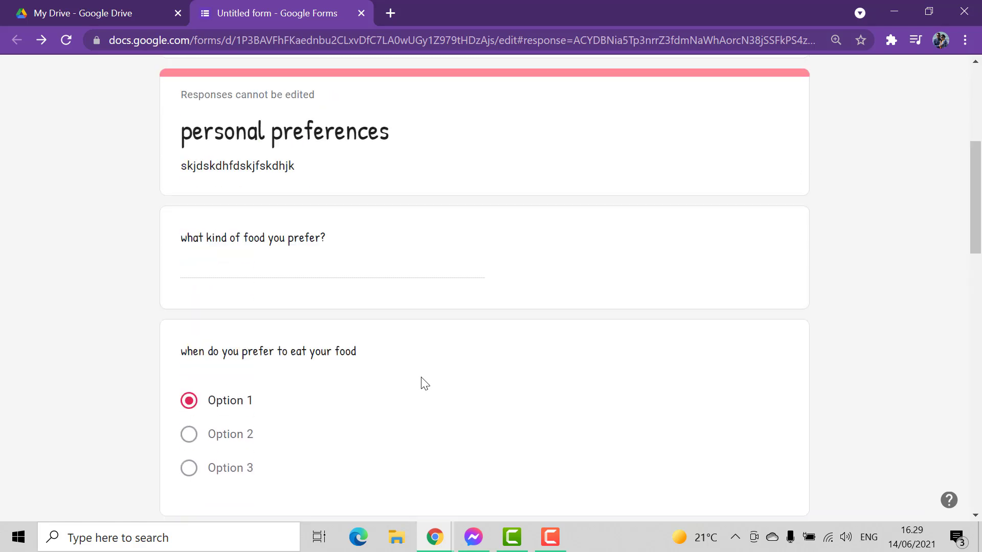
{"action": "scroll", "coordinate": [467, 344], "scroll_direction": "down", "scroll_amount": 11}
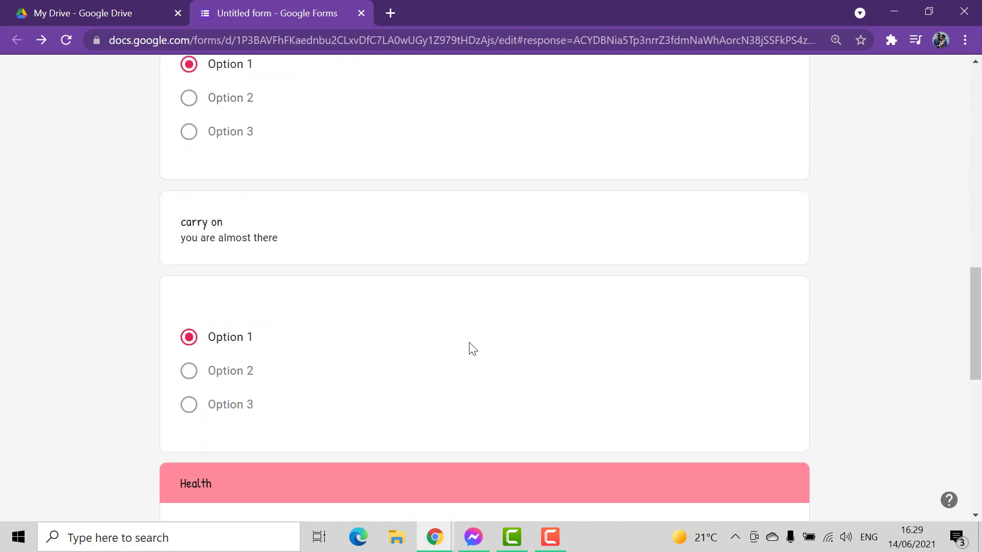
{"action": "scroll", "coordinate": [469, 346], "scroll_direction": "down", "scroll_amount": 6}
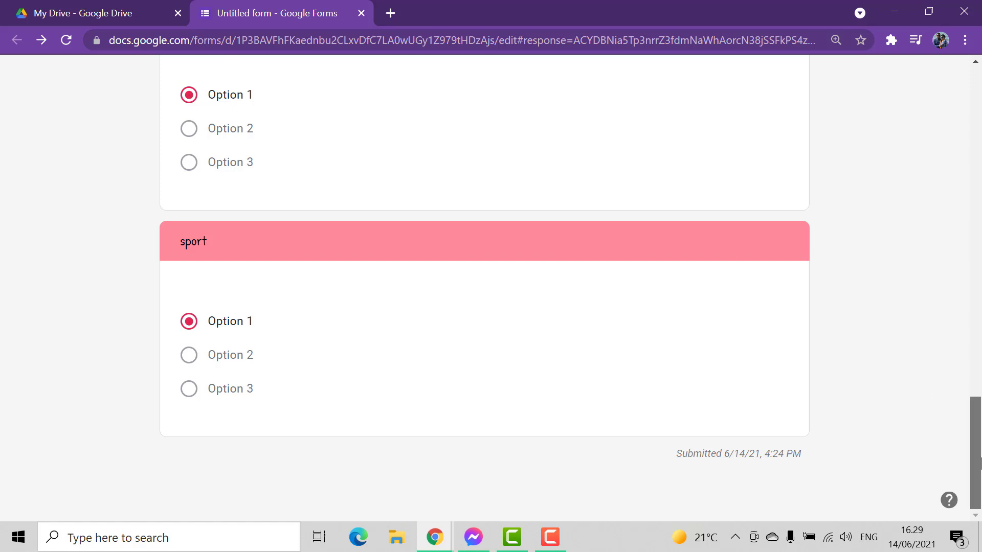
{"action": "left_click_drag", "start_coordinate": [975, 450], "coordinate": [979, 169]}
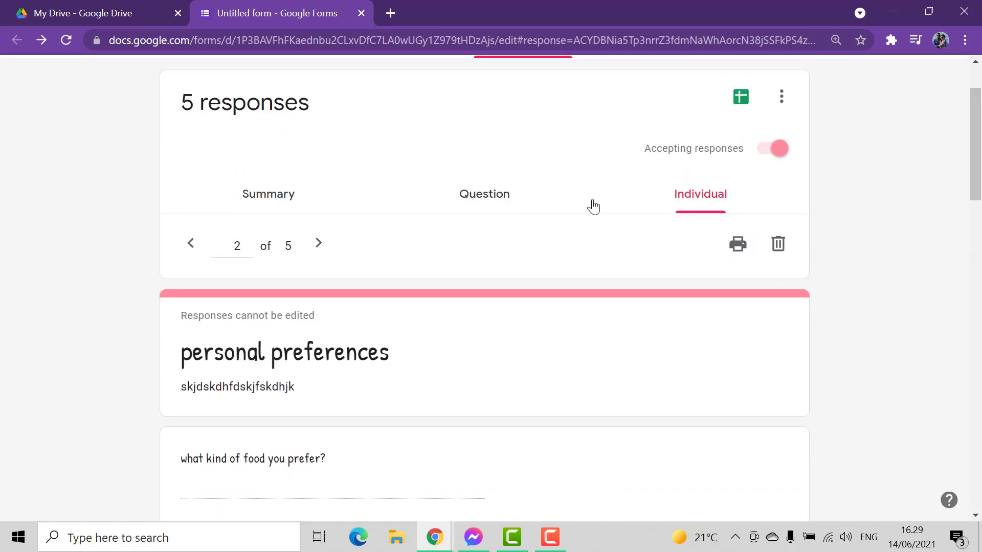
{"action": "scroll", "coordinate": [716, 235], "scroll_direction": "up", "scroll_amount": 2}
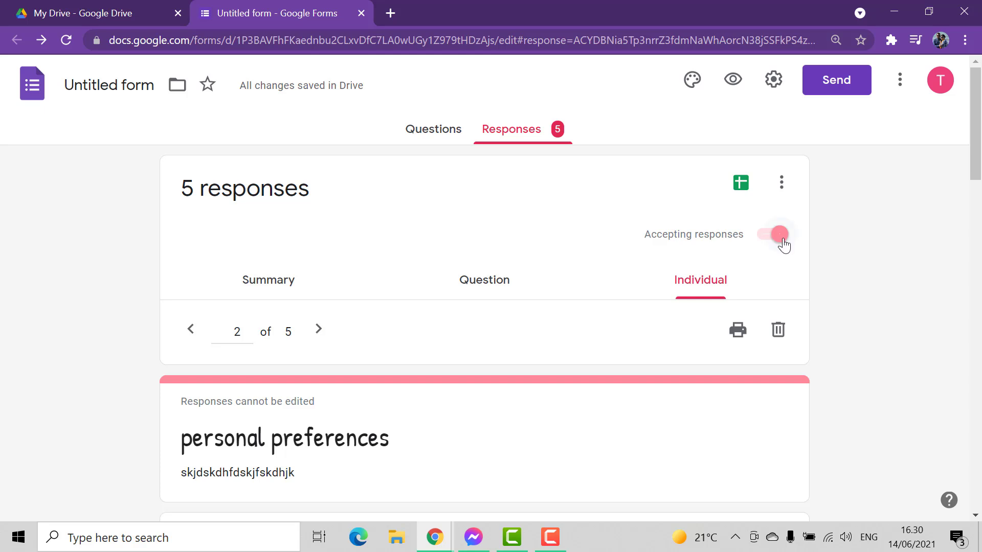
{"action": "scroll", "coordinate": [392, 368], "scroll_direction": "down", "scroll_amount": 10}
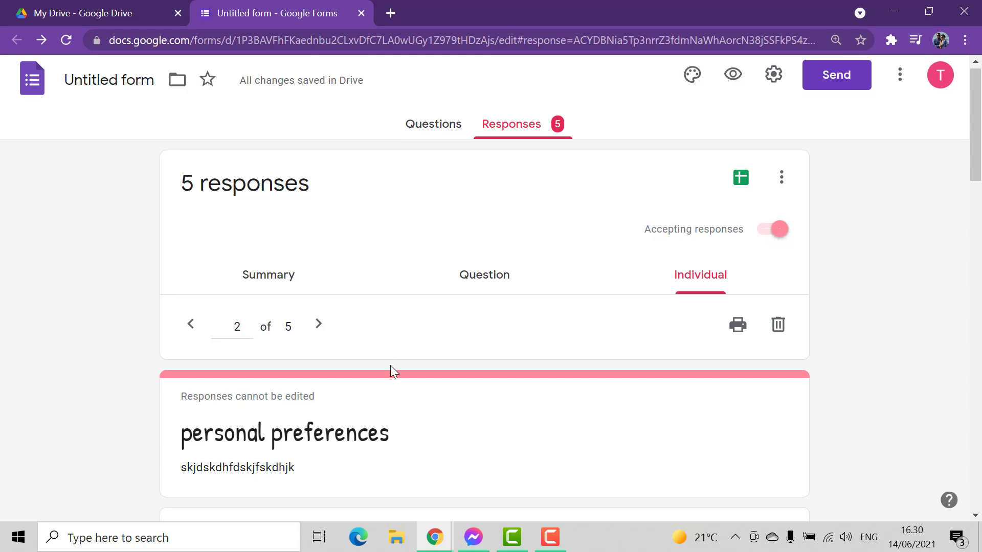
{"action": "scroll", "coordinate": [394, 372], "scroll_direction": "up", "scroll_amount": 10}
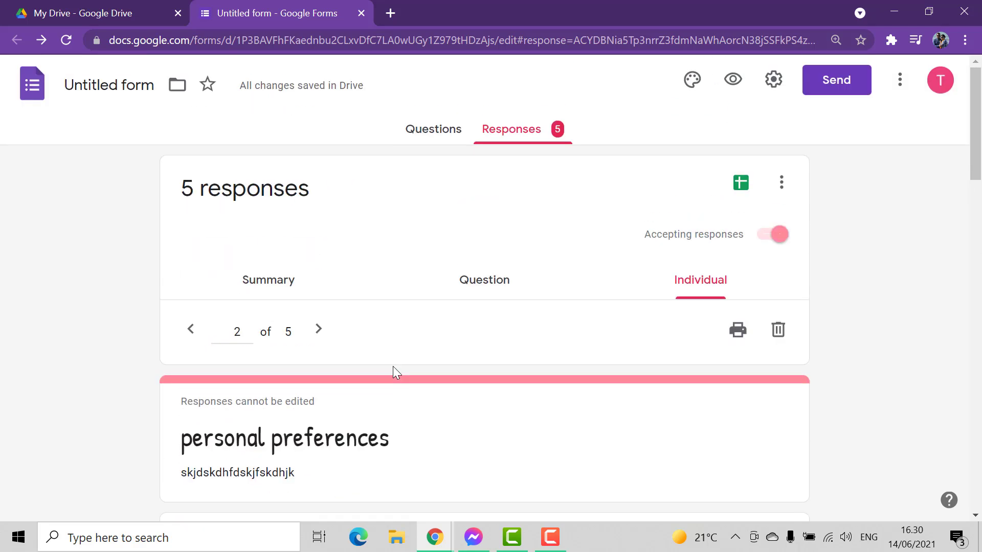
- Stop the form from accepting responses, look over the individual response, and resume accepting responses
{"action": "left_click", "coordinate": [776, 238]}
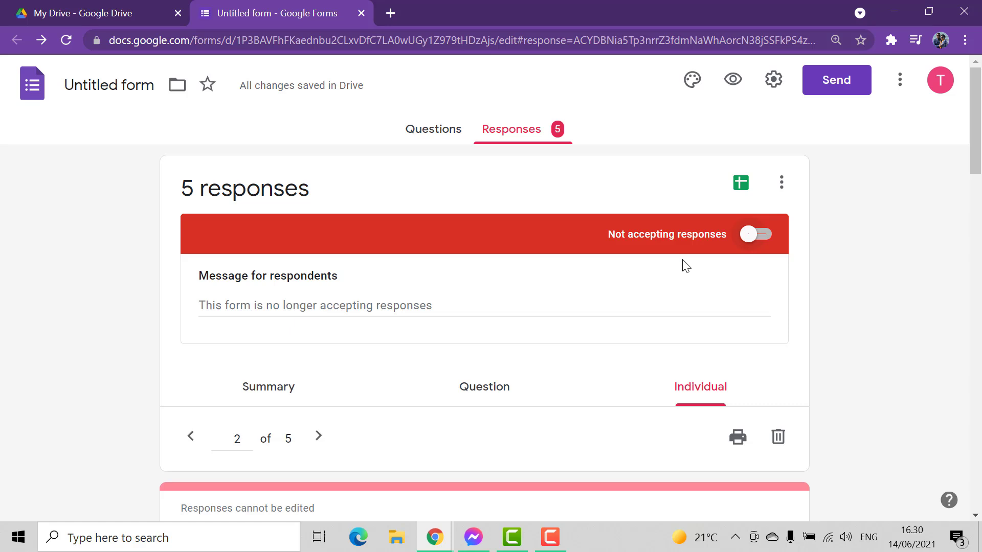
{"action": "scroll", "coordinate": [759, 371], "scroll_direction": "down", "scroll_amount": 6}
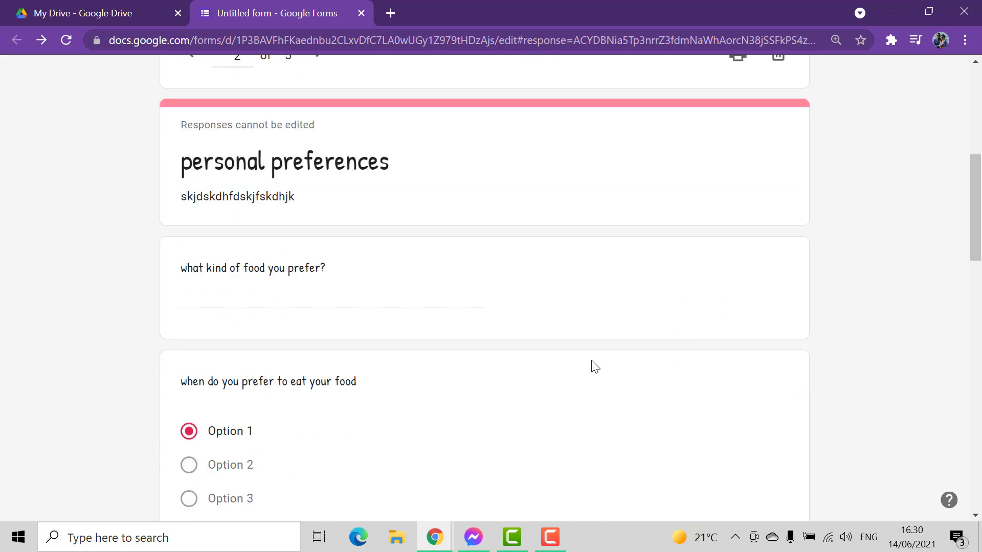
{"action": "scroll", "coordinate": [357, 341], "scroll_direction": "down", "scroll_amount": 4}
{"action": "scroll", "coordinate": [388, 329], "scroll_direction": "up", "scroll_amount": 10}
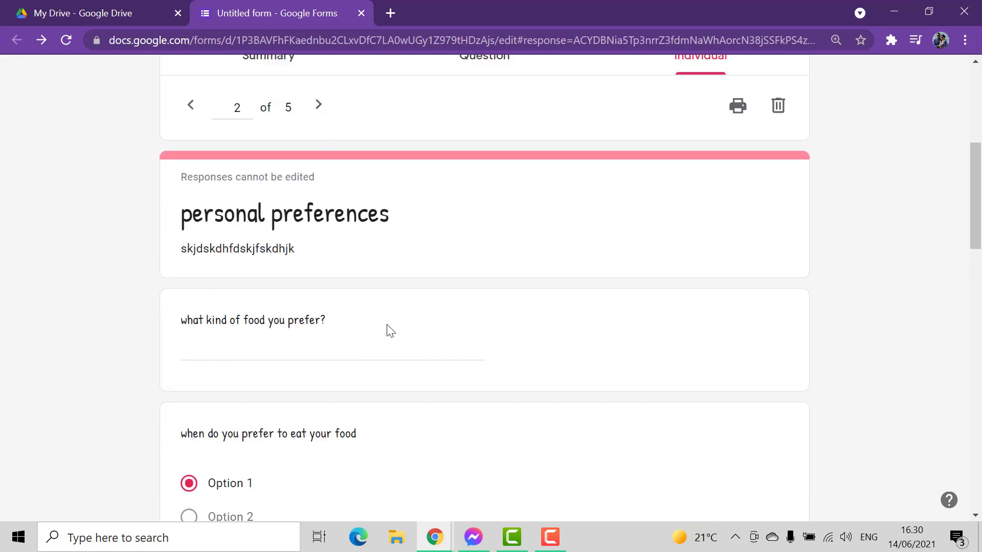
{"action": "left_click", "coordinate": [752, 236]}
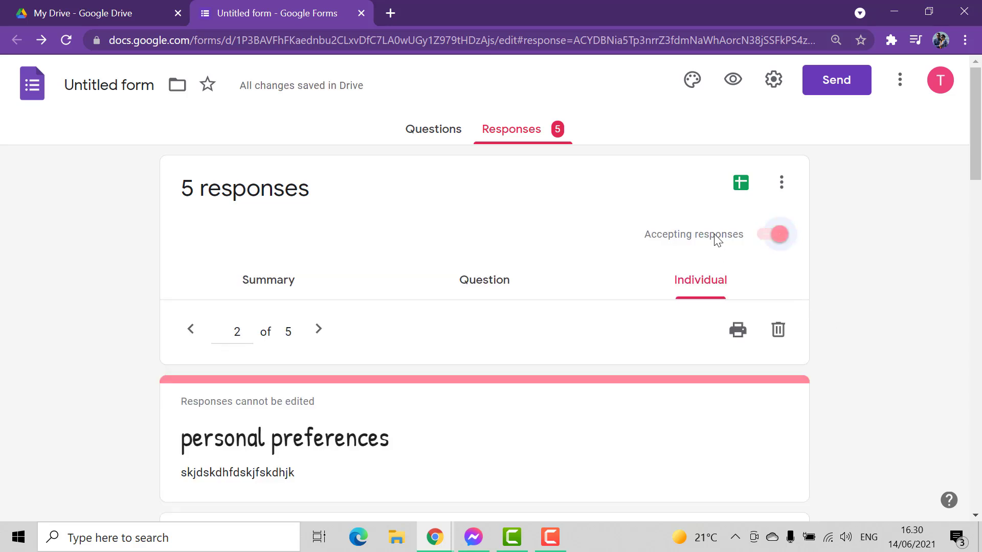
- Create a new spreadsheet named "Untitled form (Responses)" as the response destination and dismiss the cell edit history tip
{"action": "left_click", "coordinate": [741, 183]}
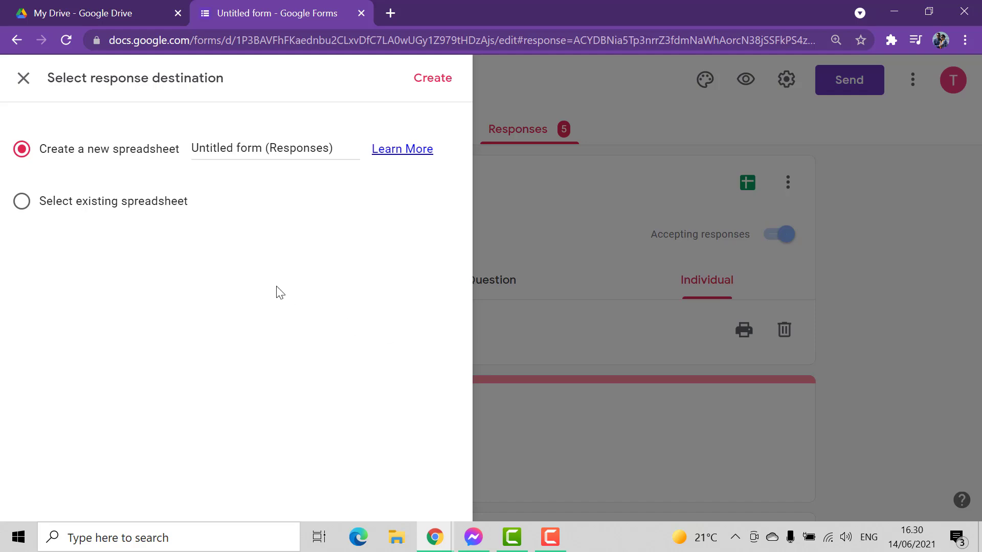
{"action": "left_click", "coordinate": [432, 78]}
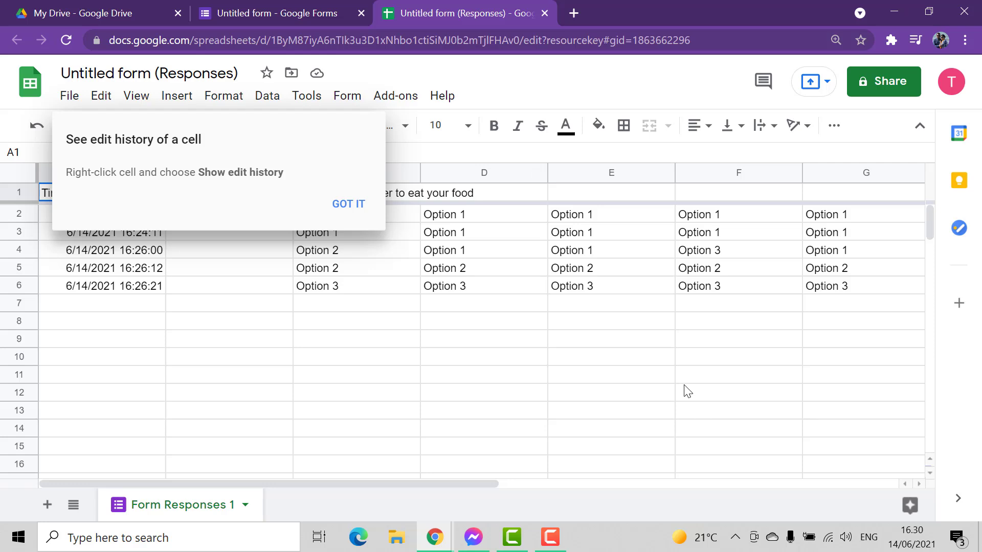
{"action": "left_click", "coordinate": [347, 204]}
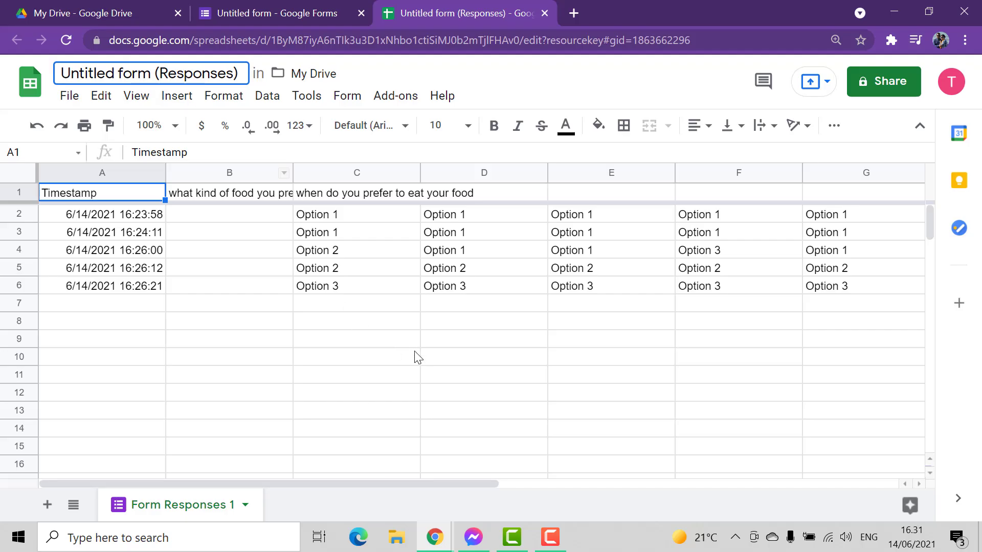
{"action": "left_click", "coordinate": [532, 376]}
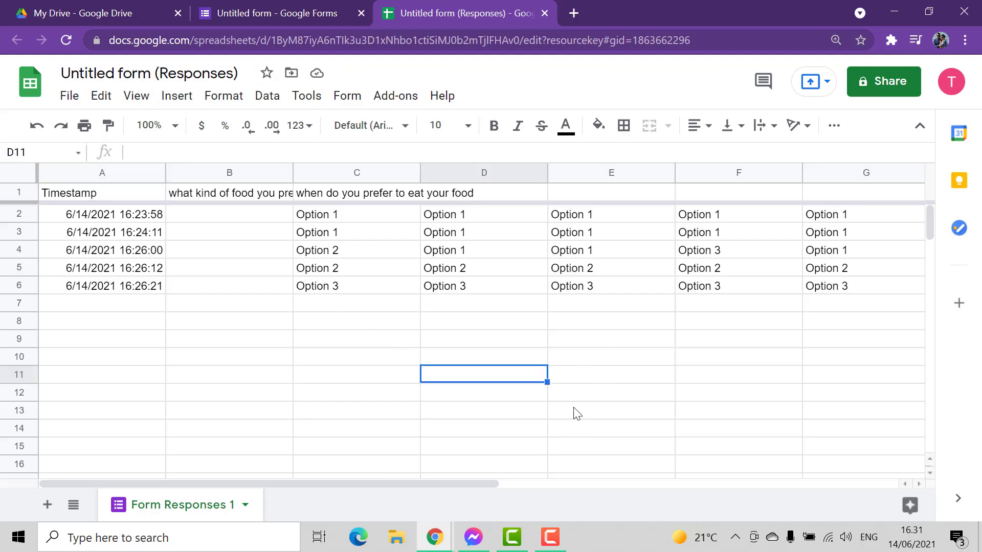